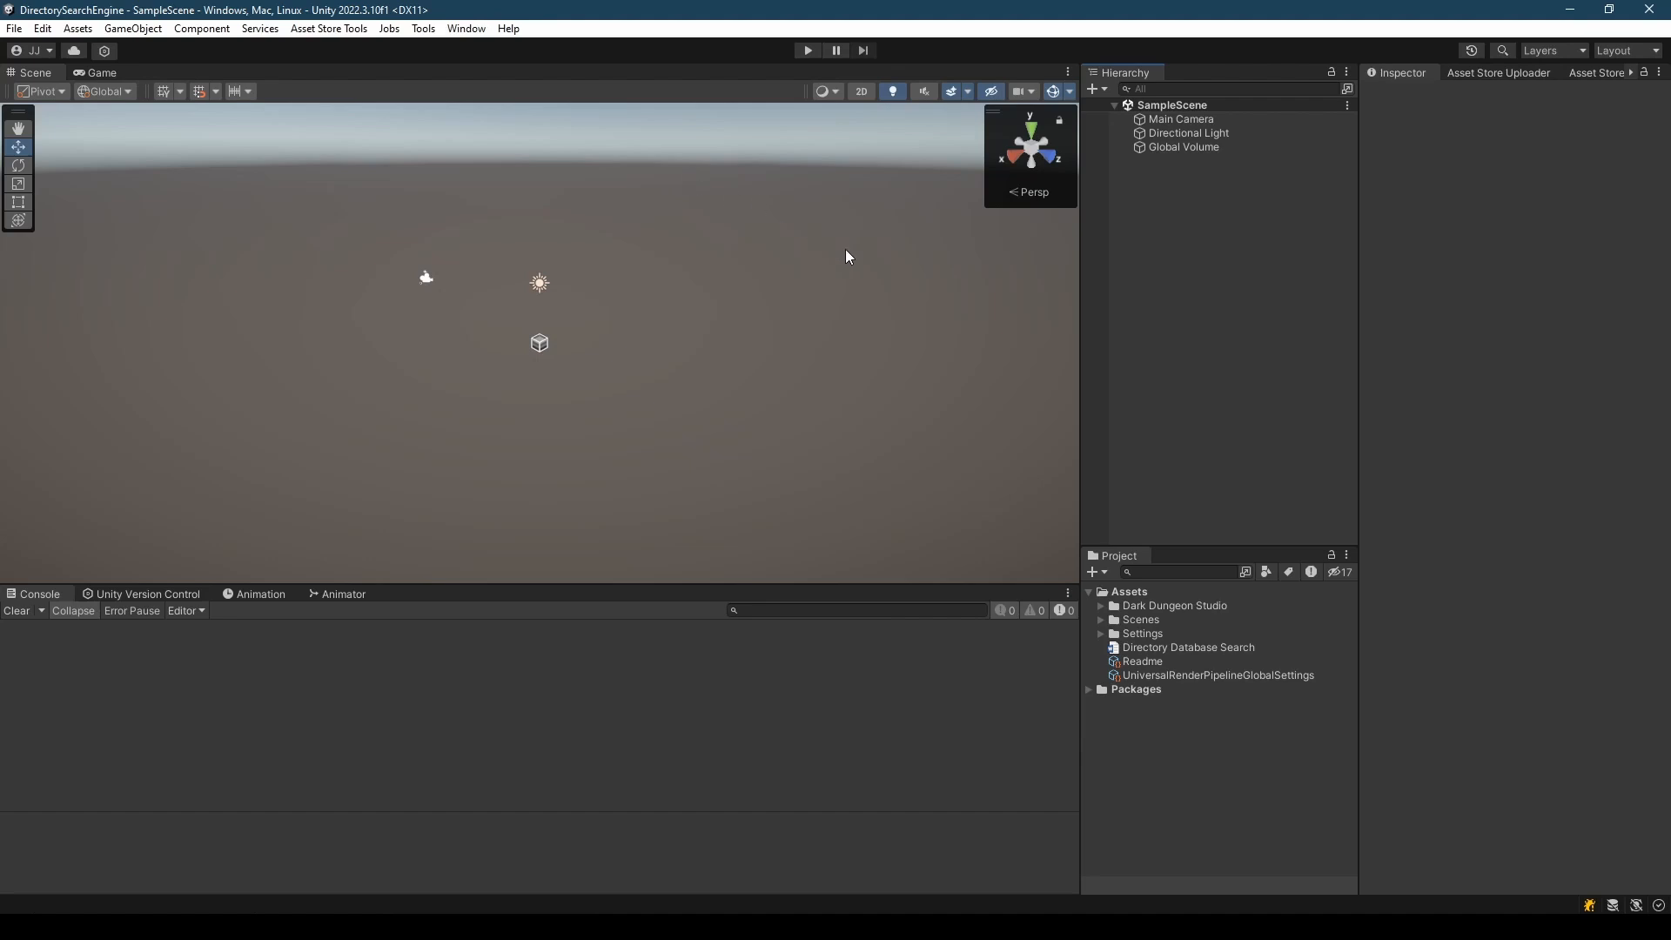
- Expand the Dark Dungeon Studio folder in the project and open the Directory Database Search Engine's preferences
left_click(1099, 607)
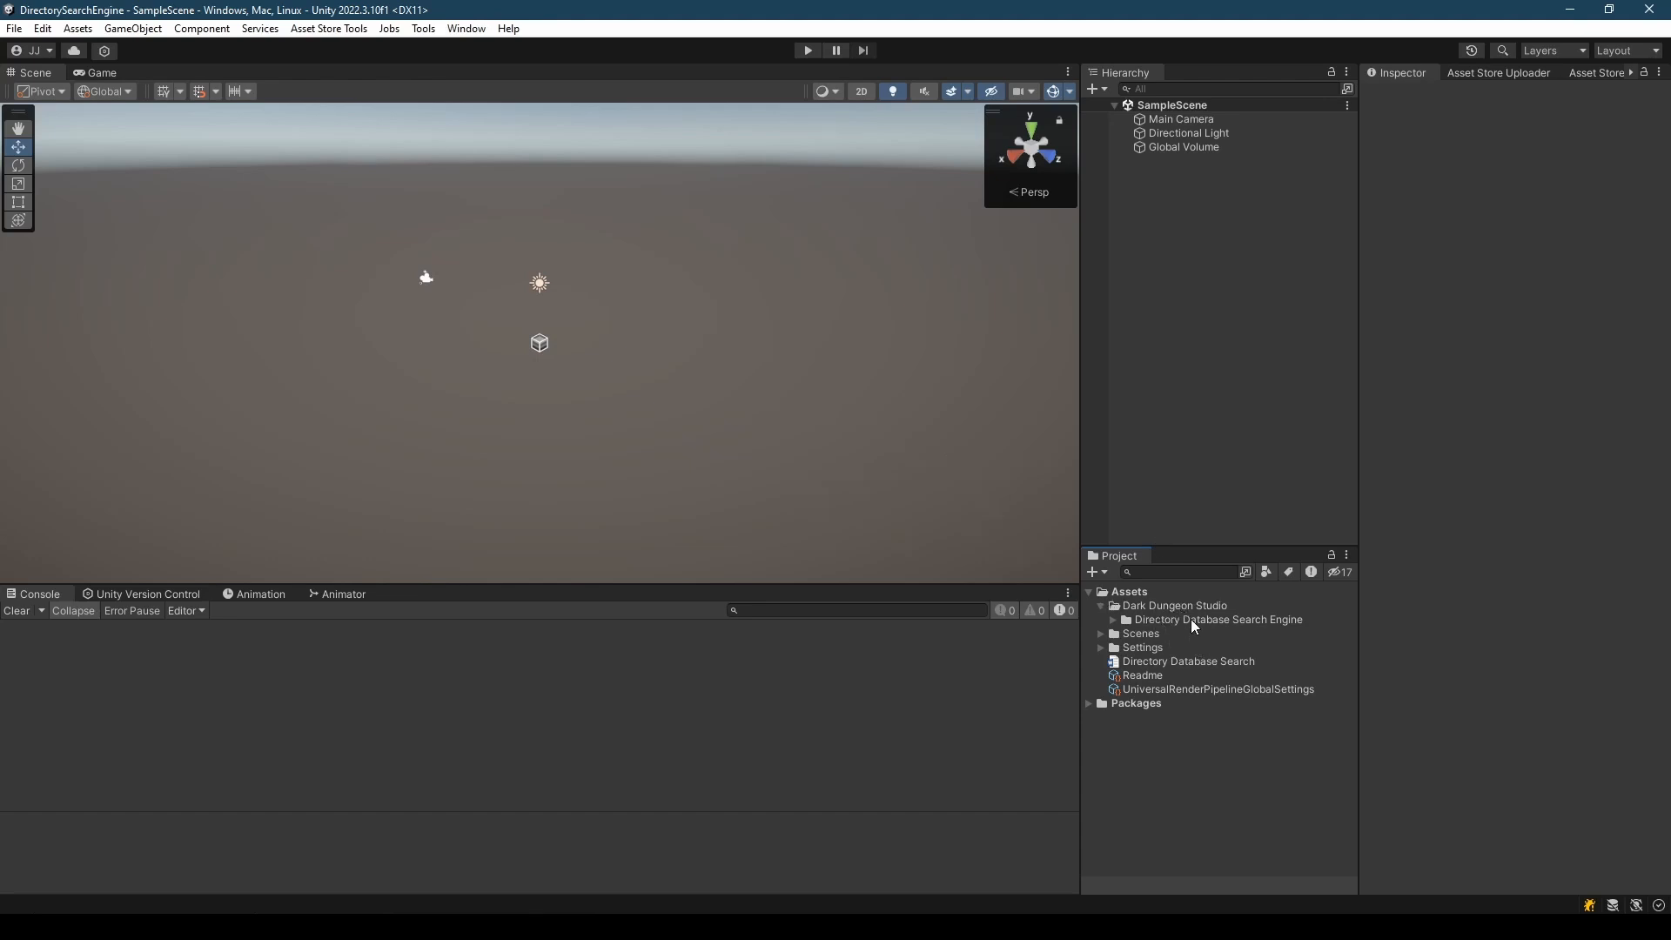
left_click(423, 30)
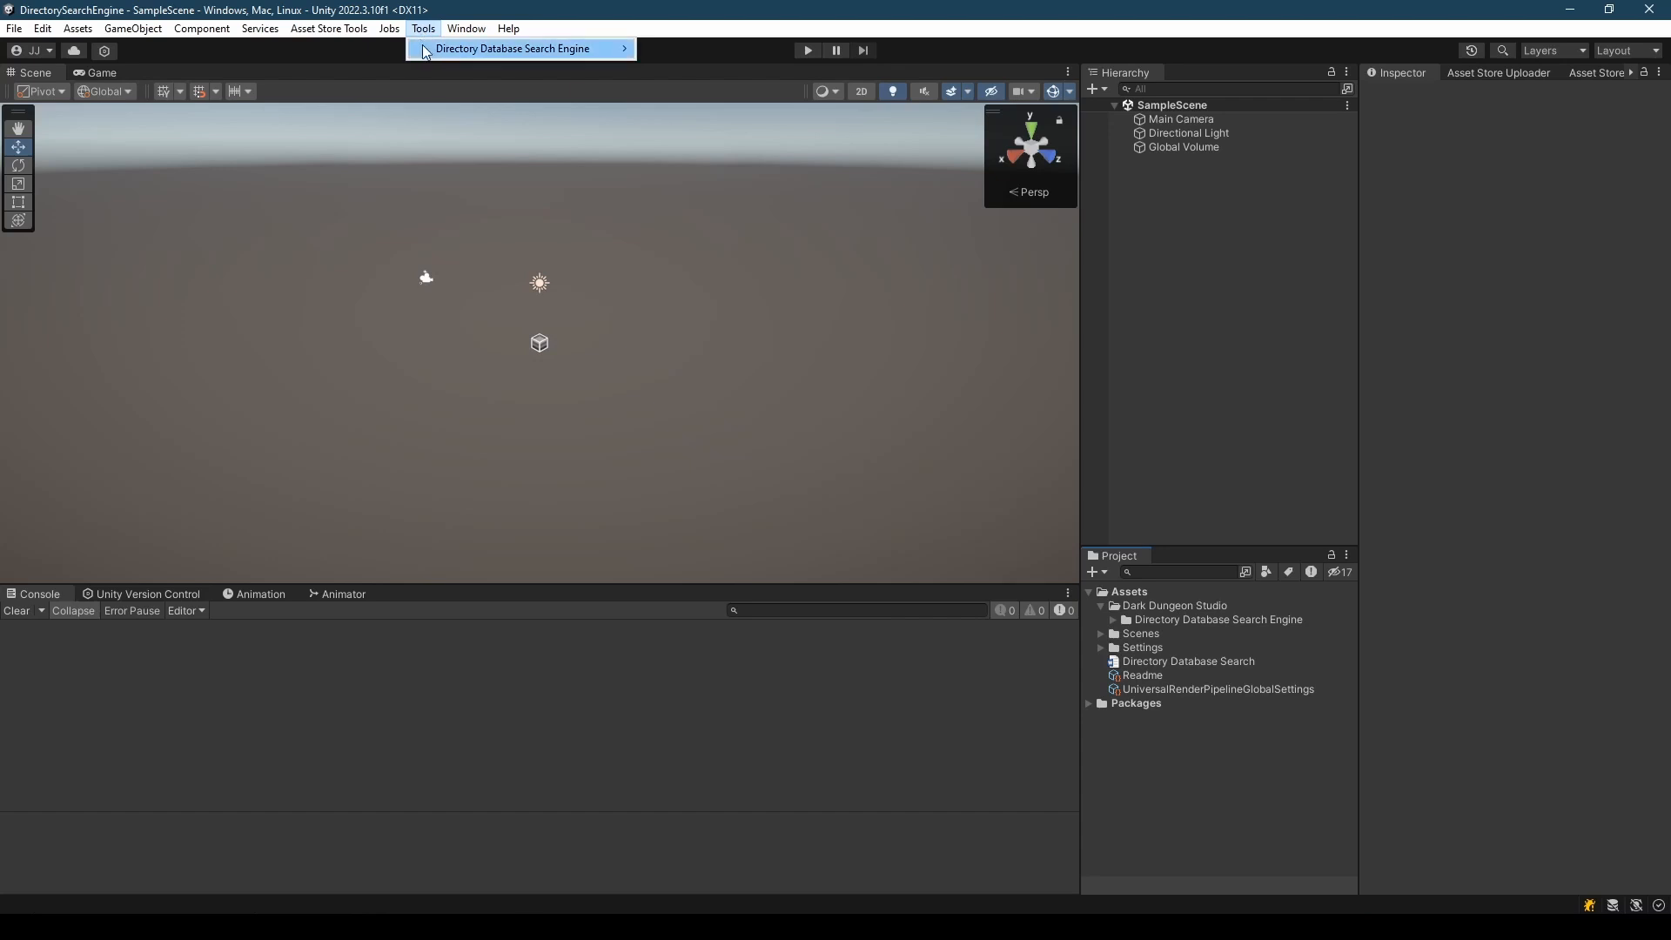
mouse_move(442, 56)
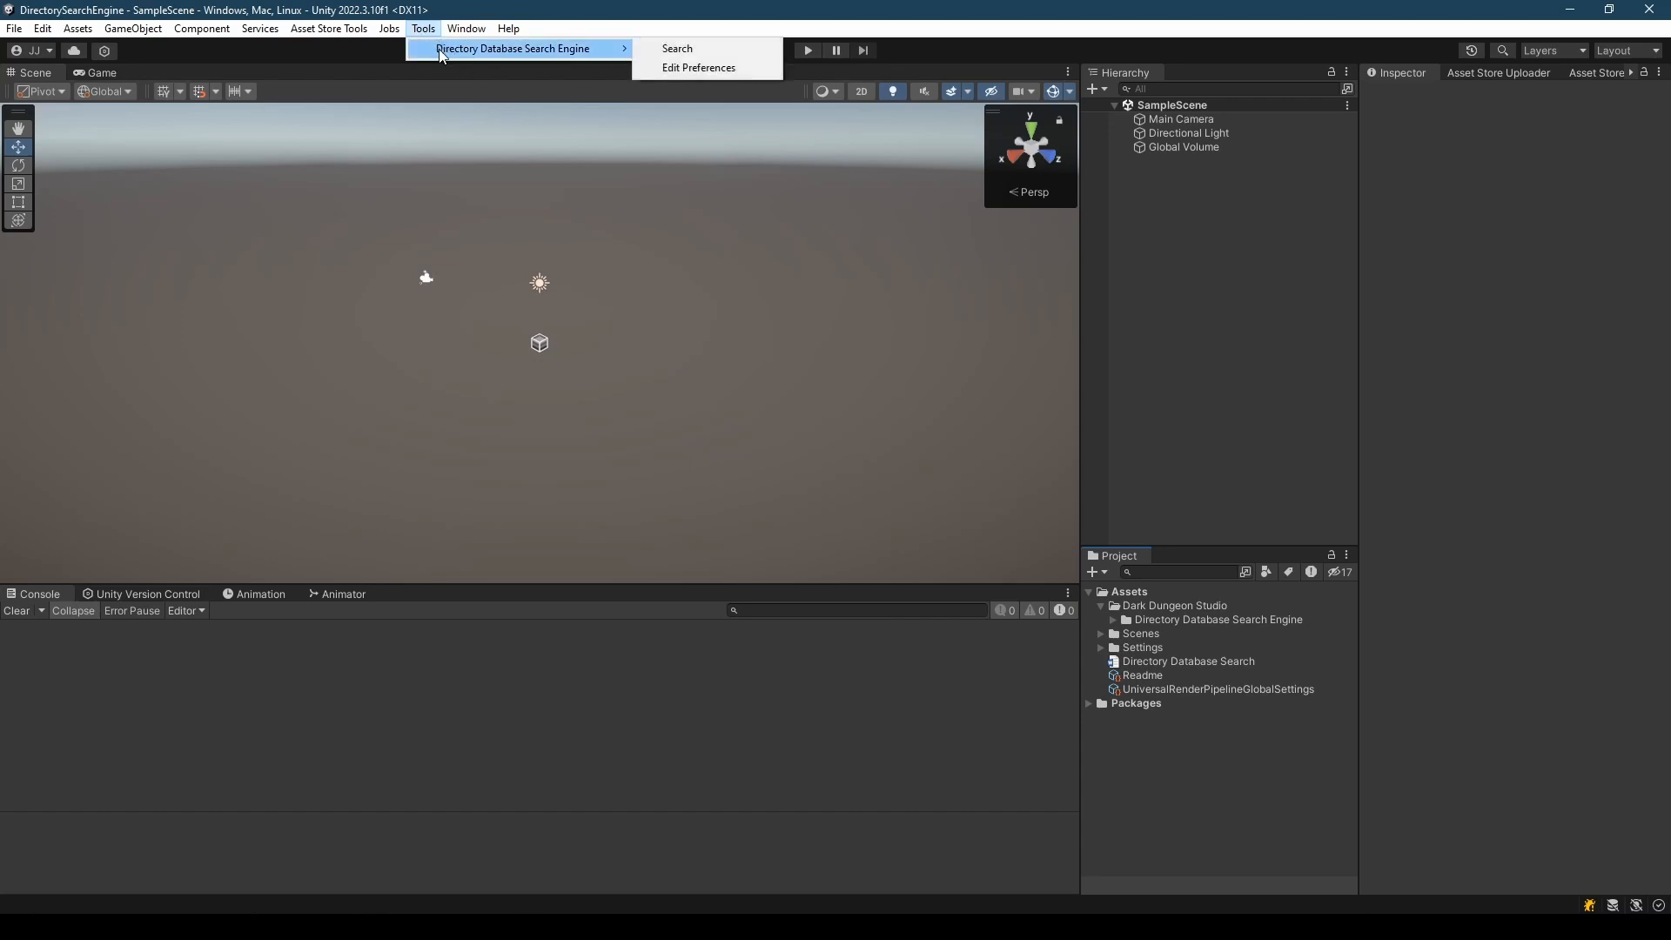
left_click(704, 77)
left_click_drag(568, 153, 713, 185)
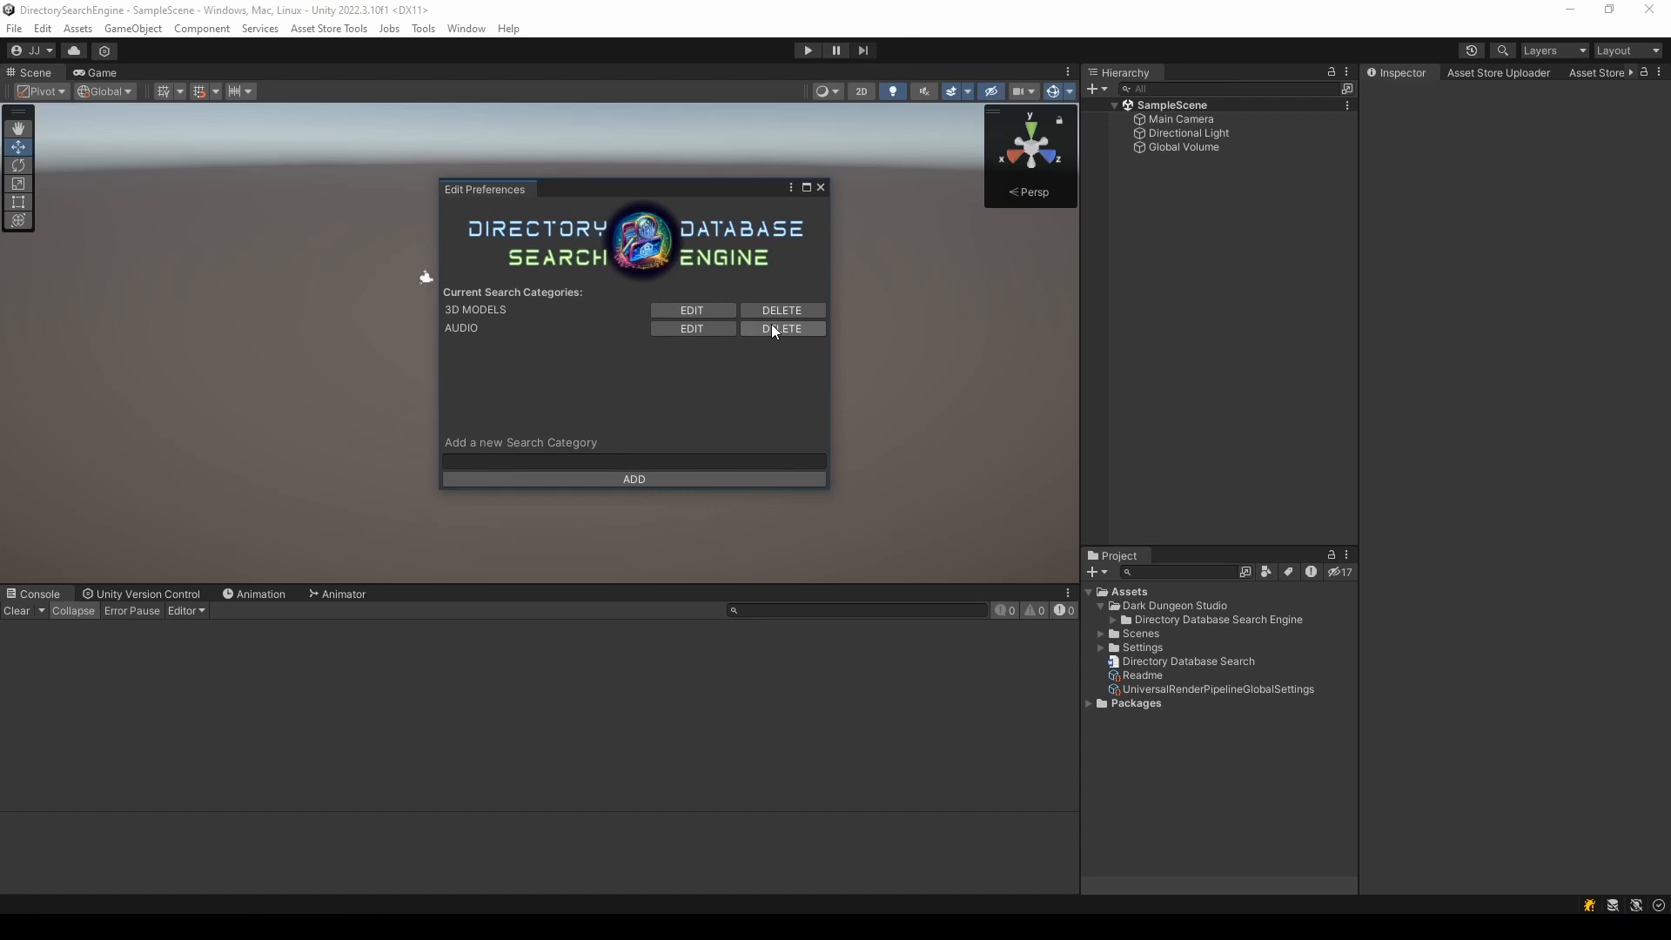
- Delete the existing 3D MODELS and AUDIO search categories from the preferences
left_click(788, 309)
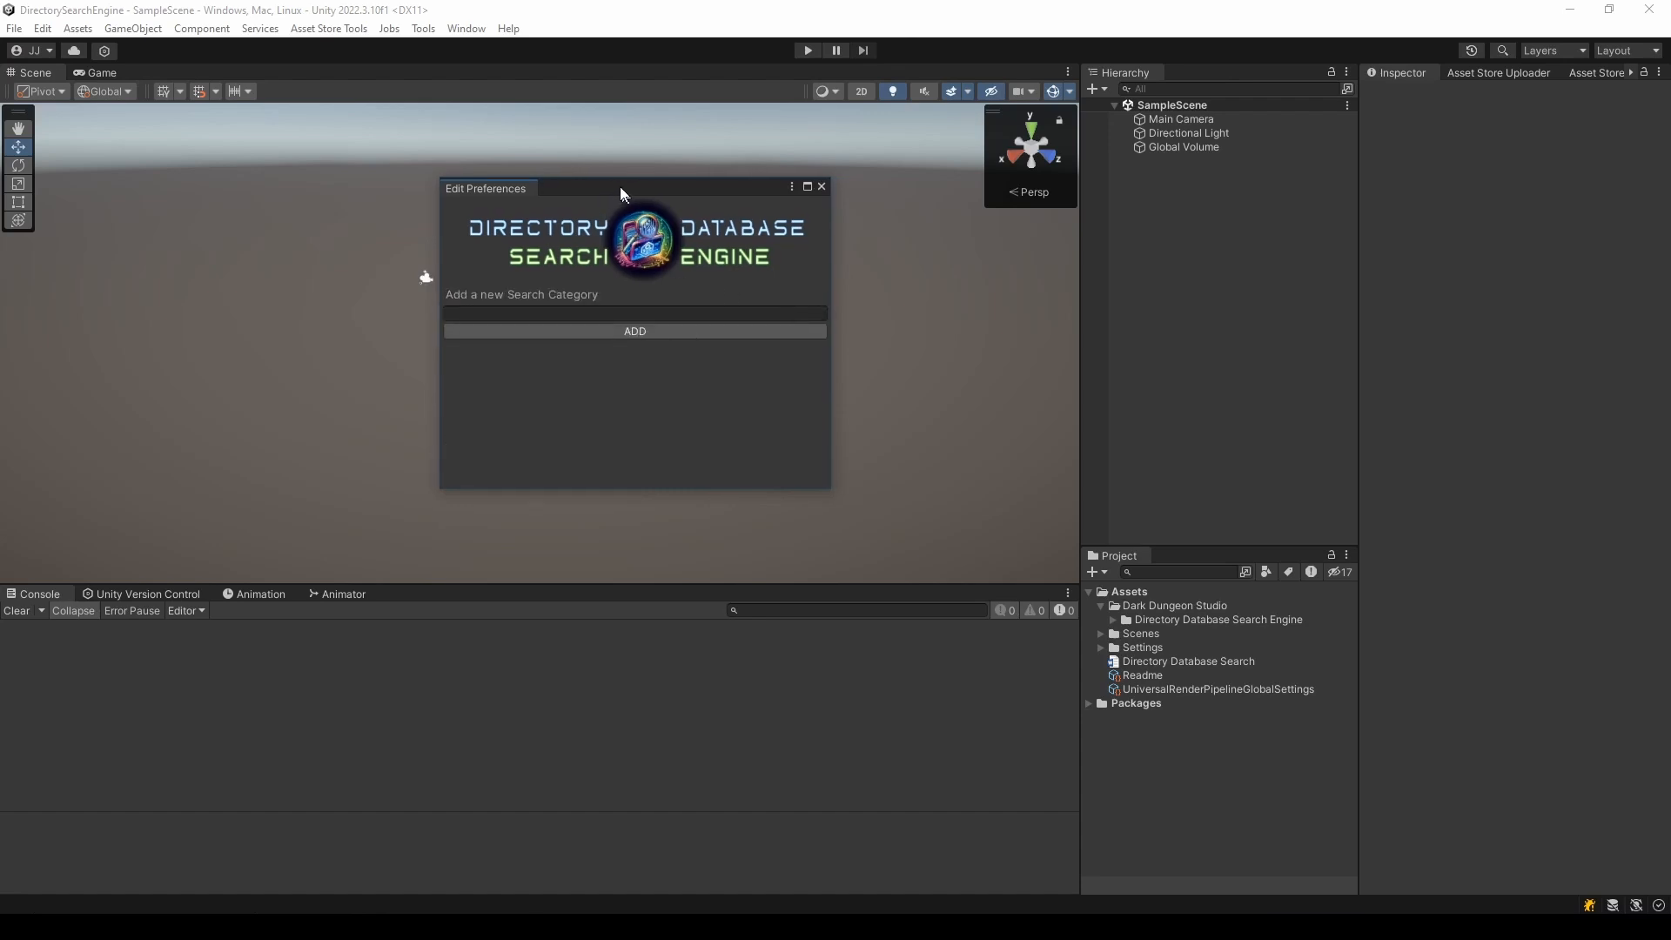
left_click_drag(623, 188, 595, 174)
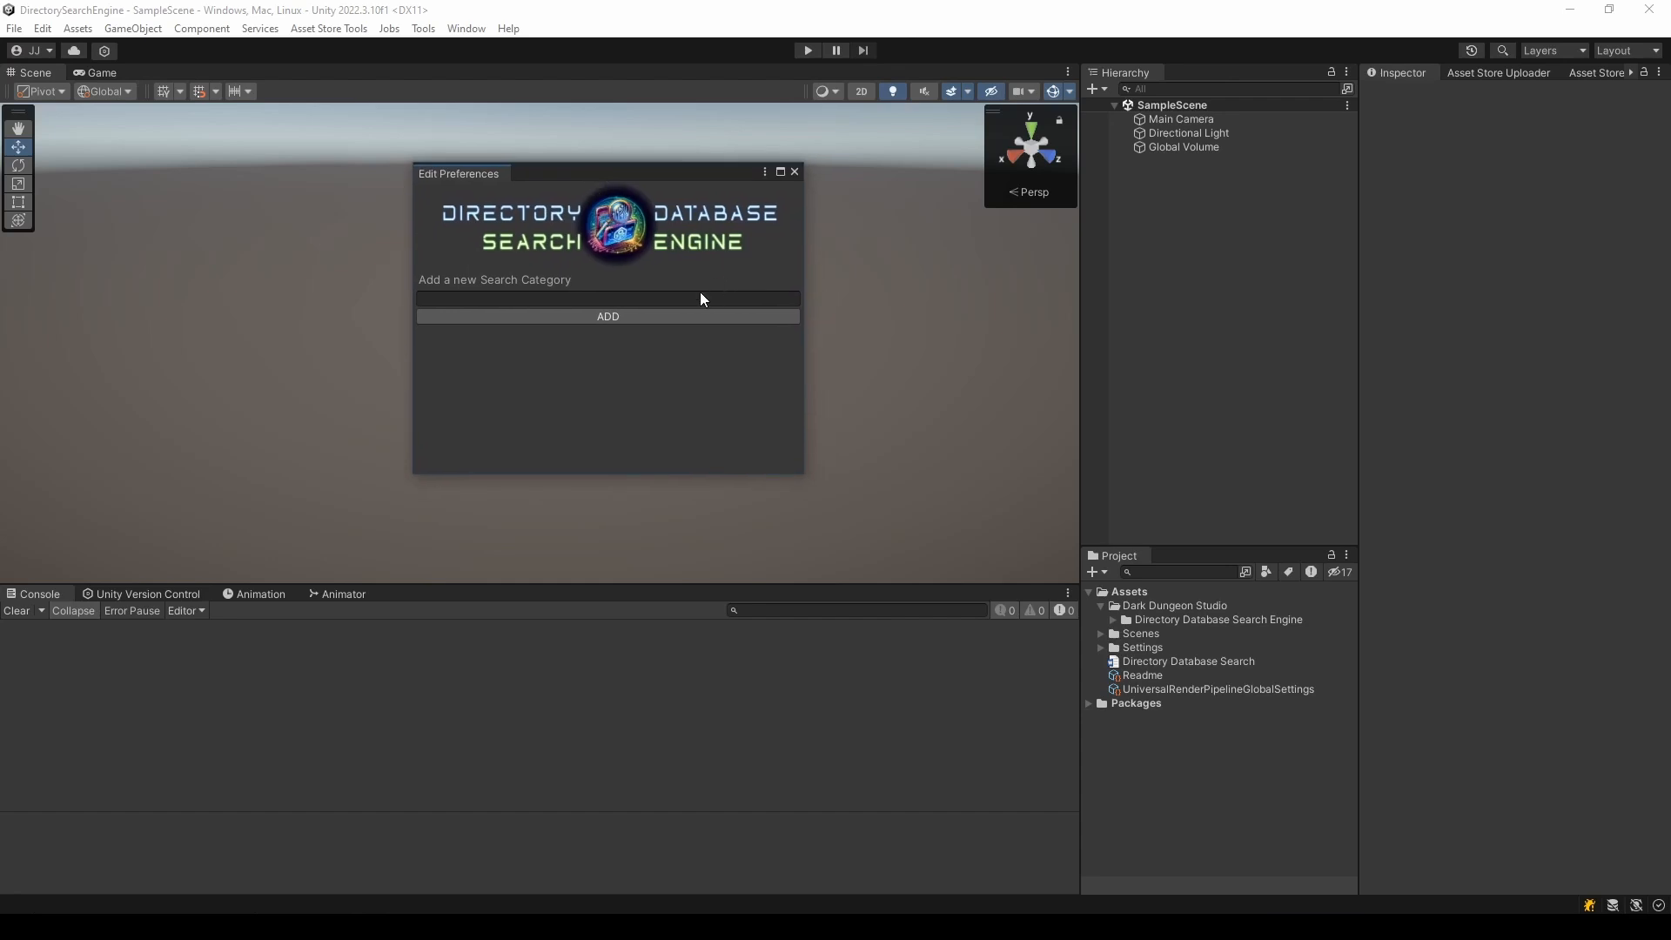
mouse_move(588, 171)
left_mouse_down()
mouse_move(620, 166)
mouse_move(588, 171)
left_mouse_up()
- Add a new search category named Audio
left_click(588, 295)
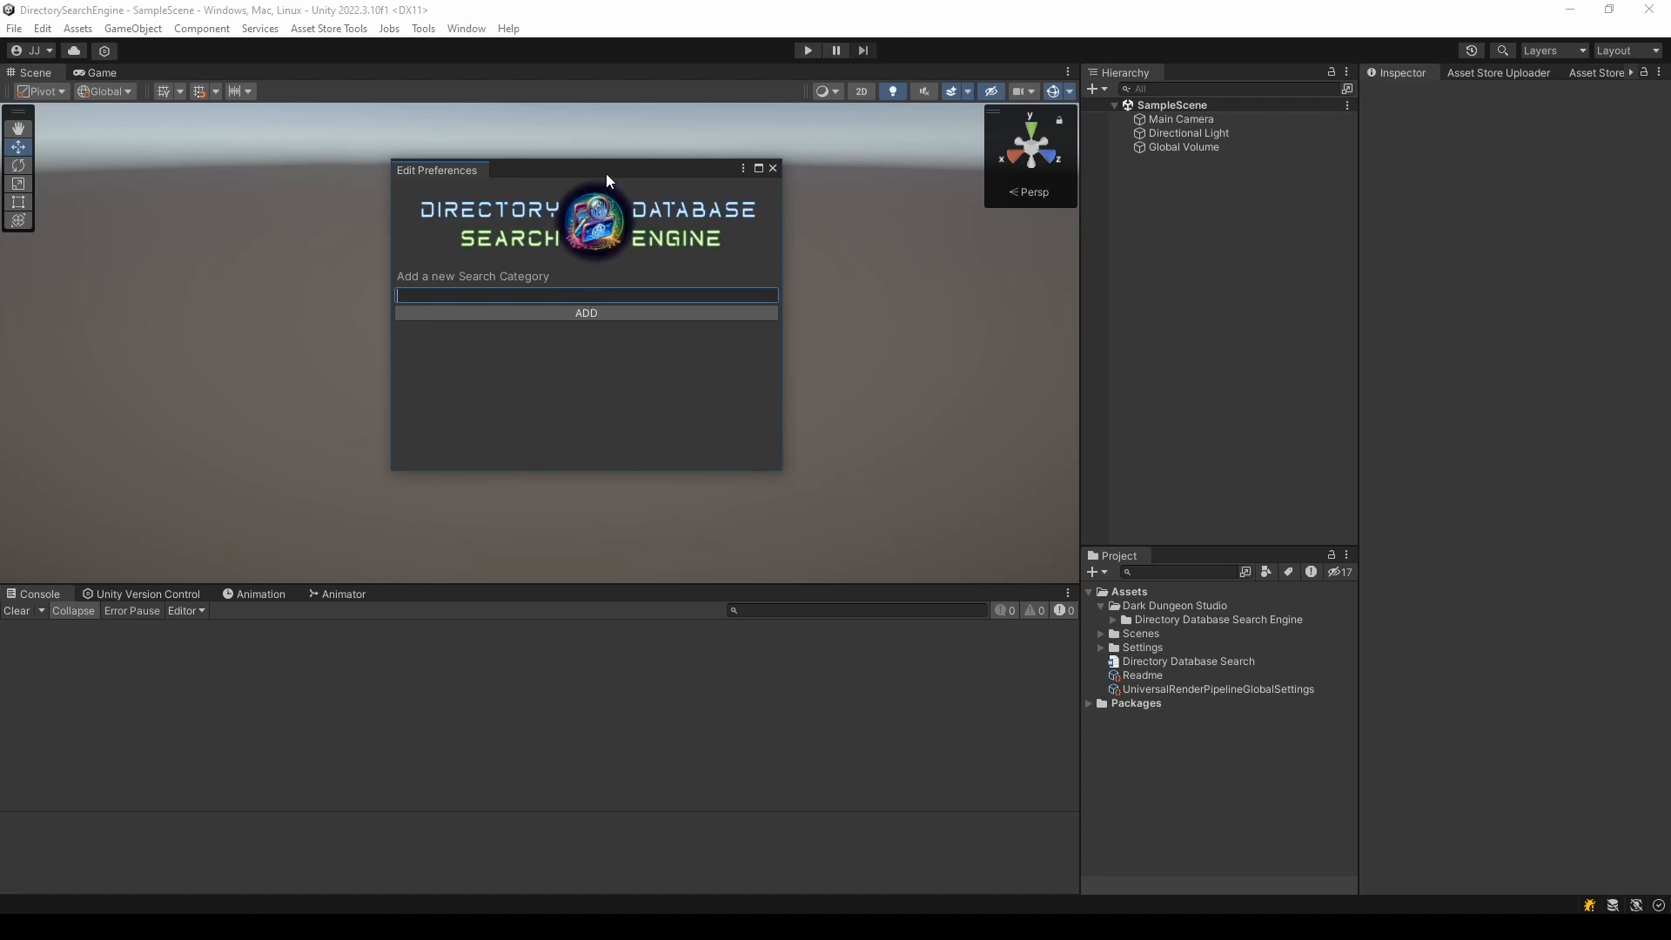
left_click_drag(604, 170, 592, 167)
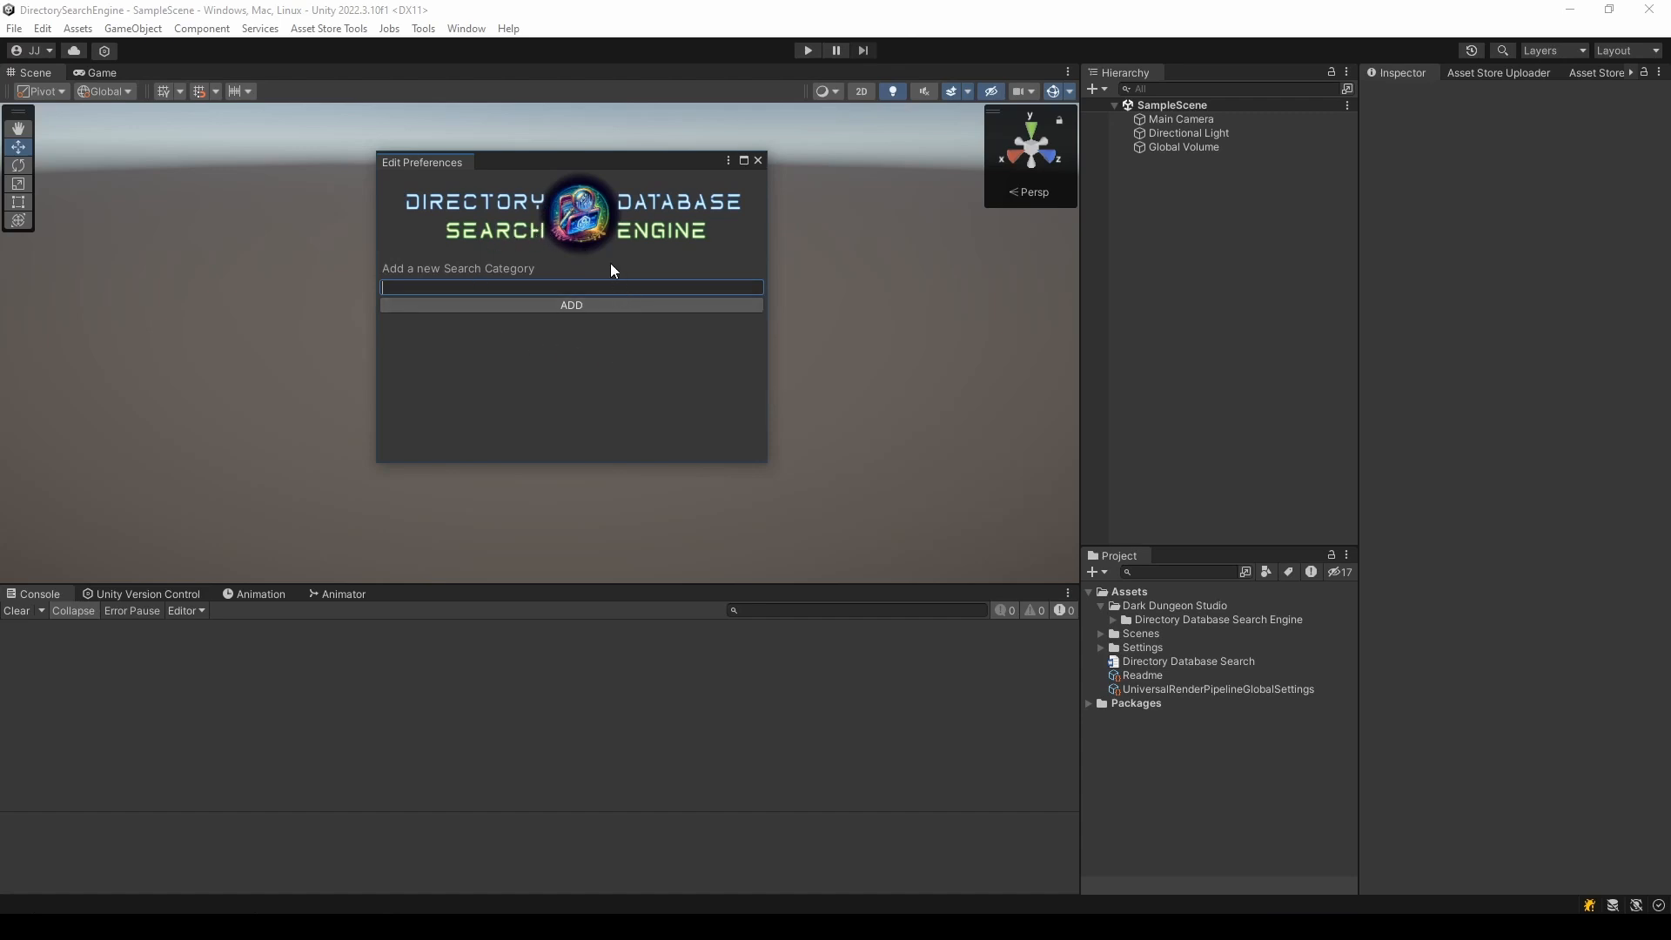
left_click_drag(587, 160, 577, 162)
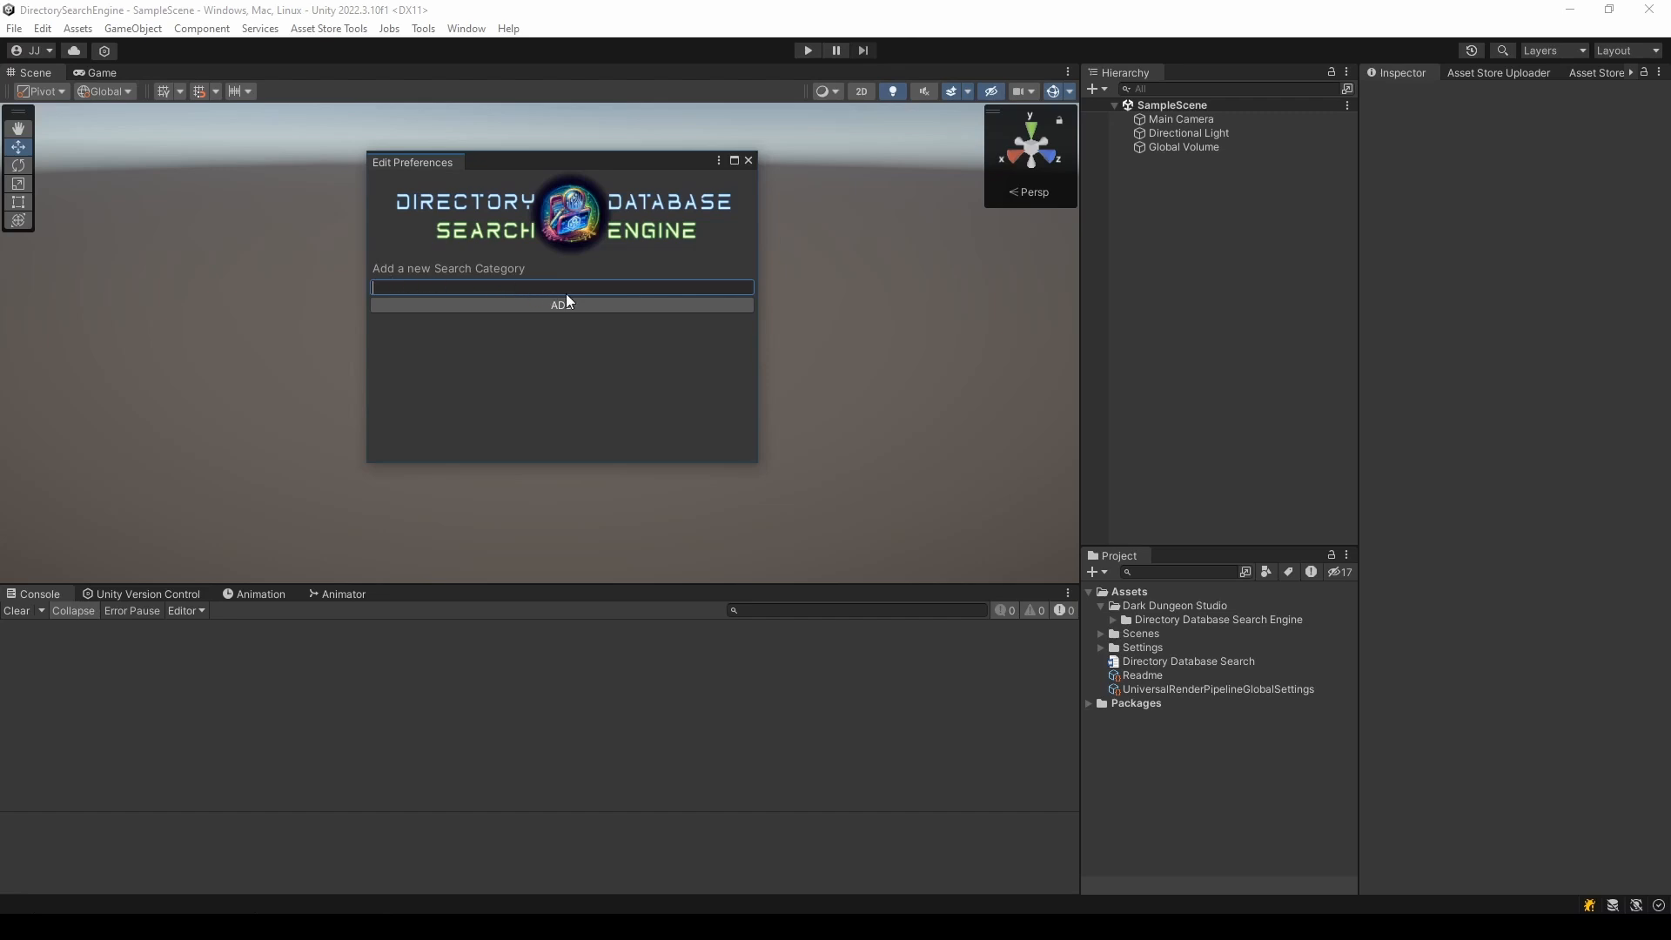
type("AUDIO")
left_click(568, 305)
type("Audio")
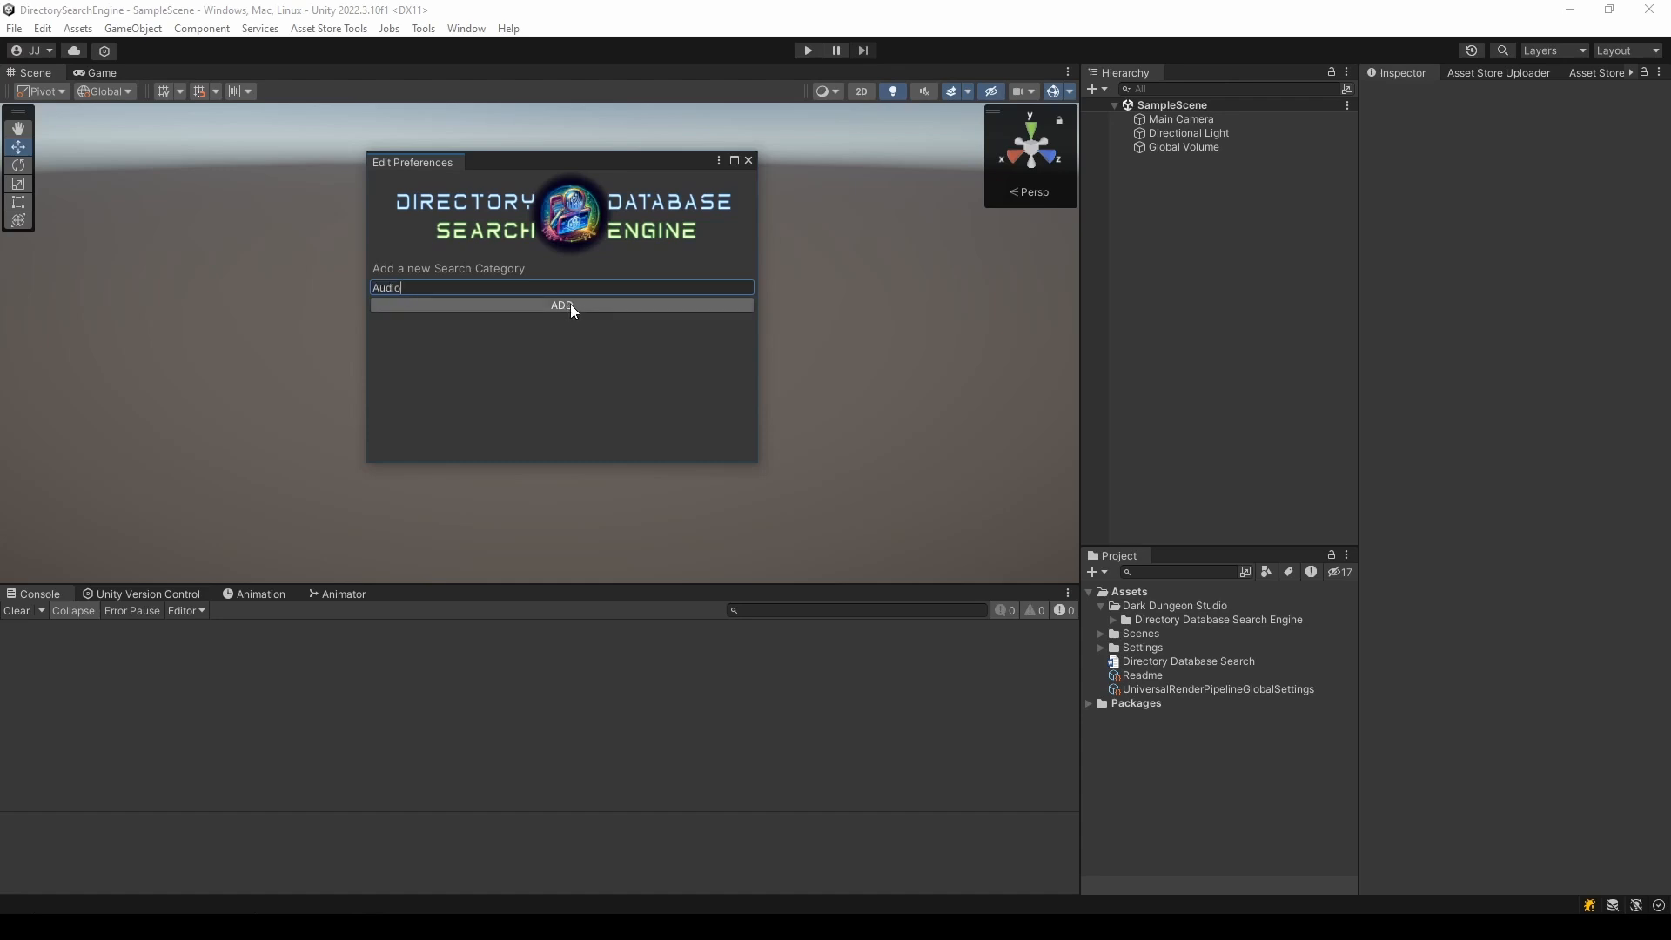
double_click(436, 289)
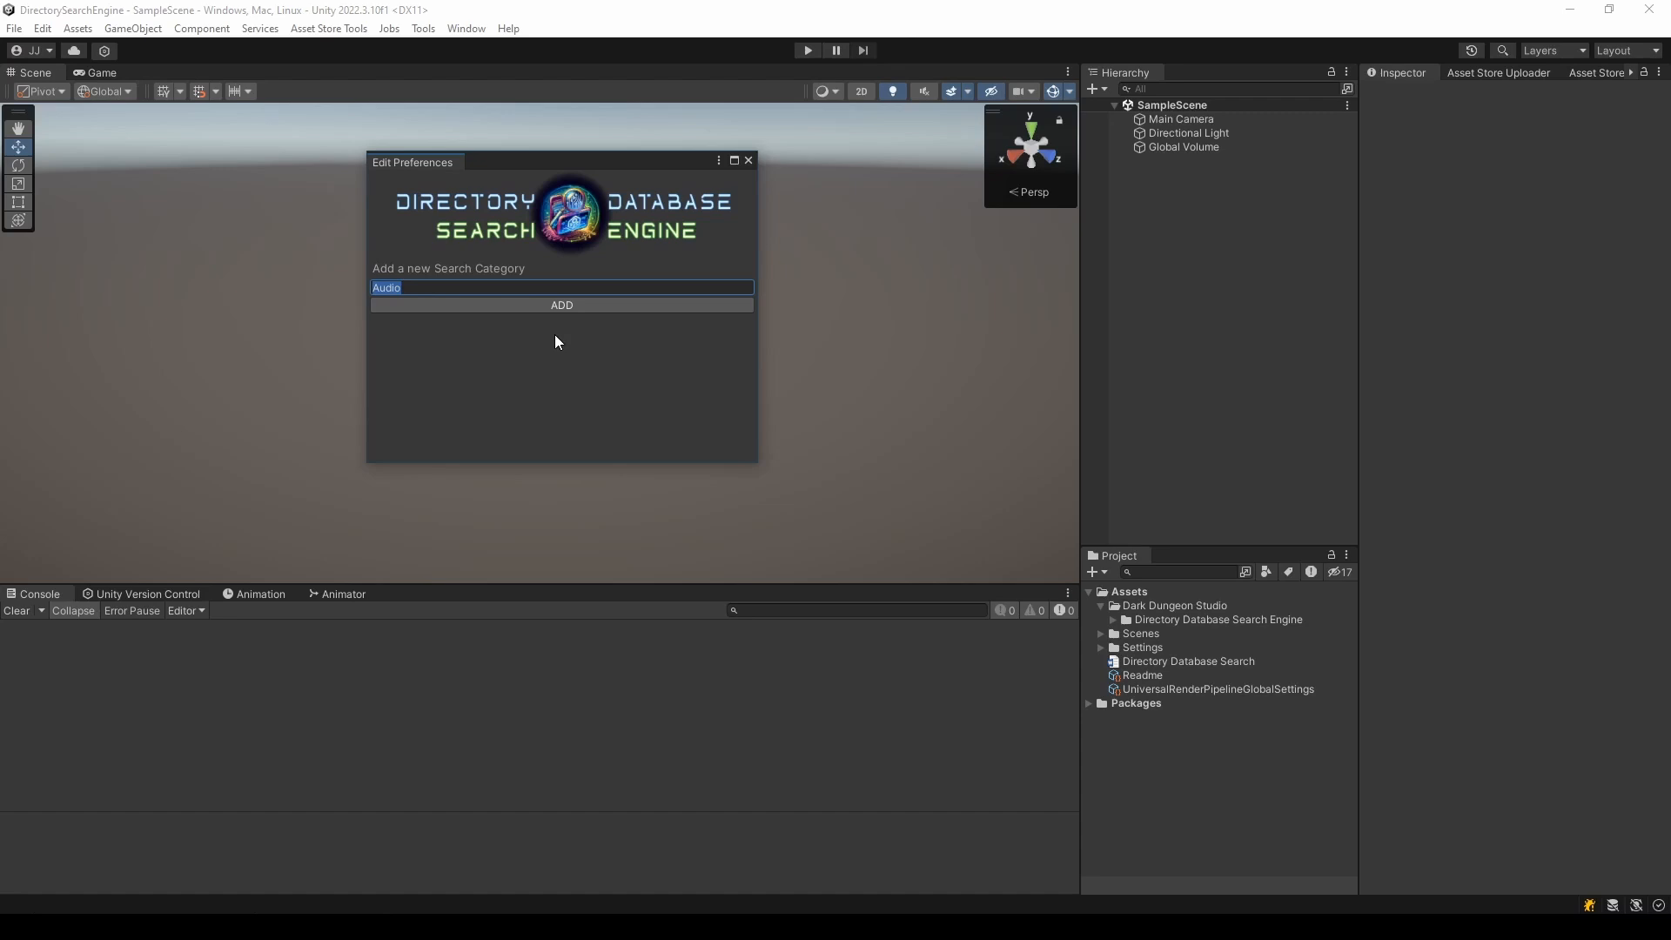
left_click(572, 303)
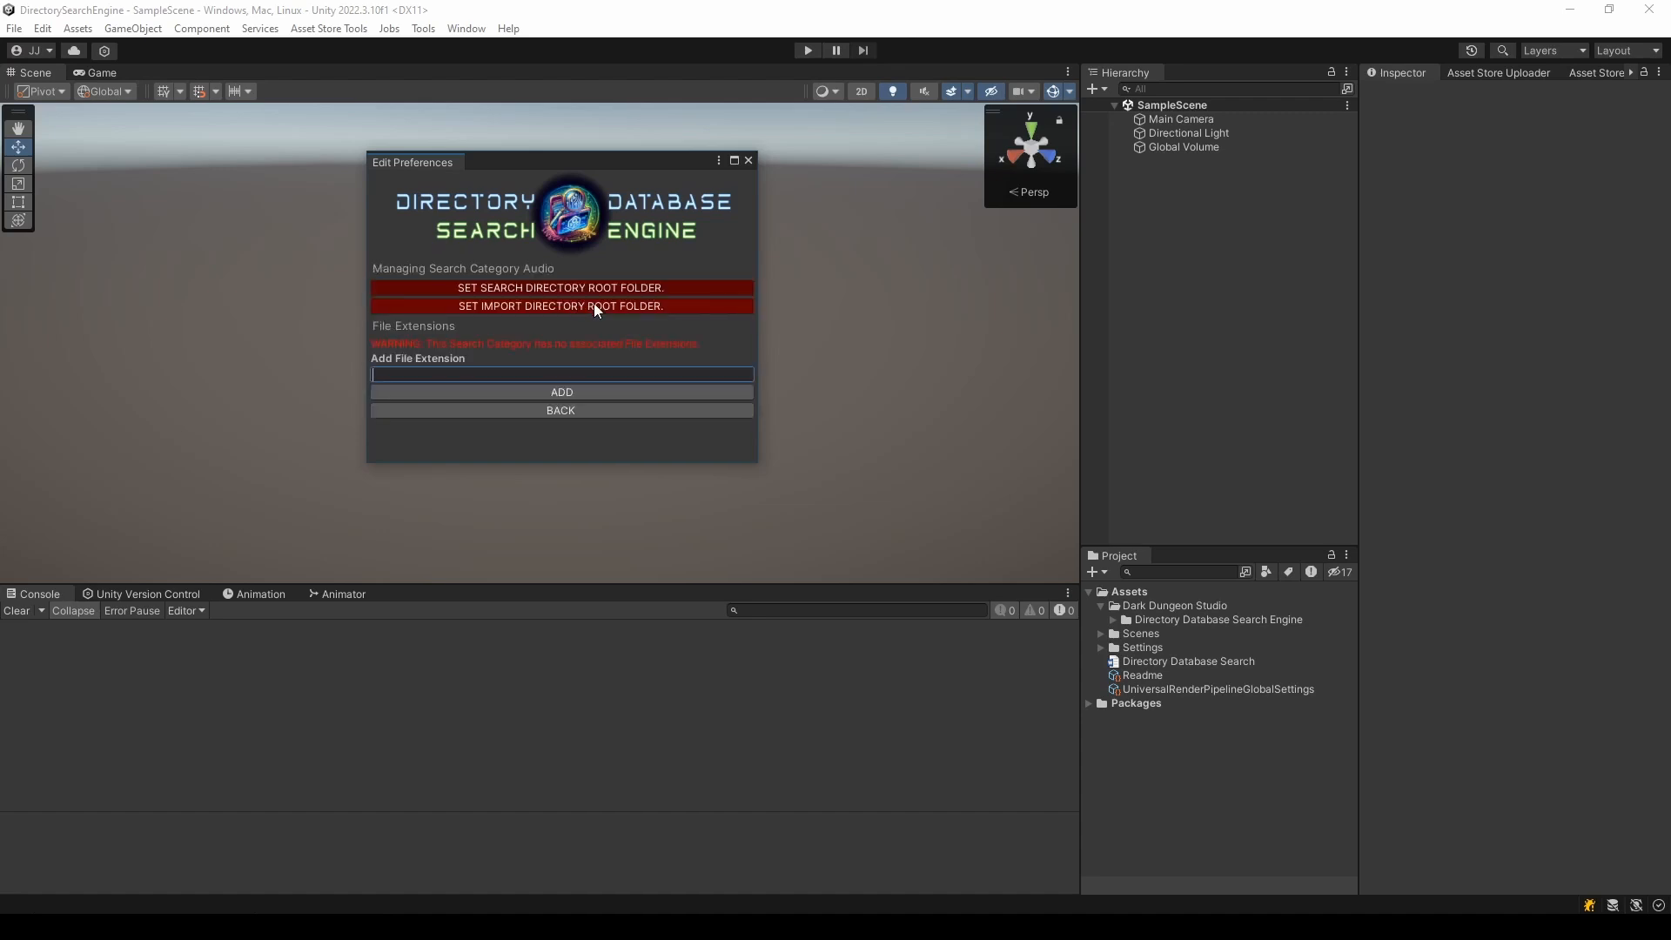
- Set the Audio category's search directory root to the AUDIO folder inside Asset Database on drive F
left_click_drag(593, 164, 557, 161)
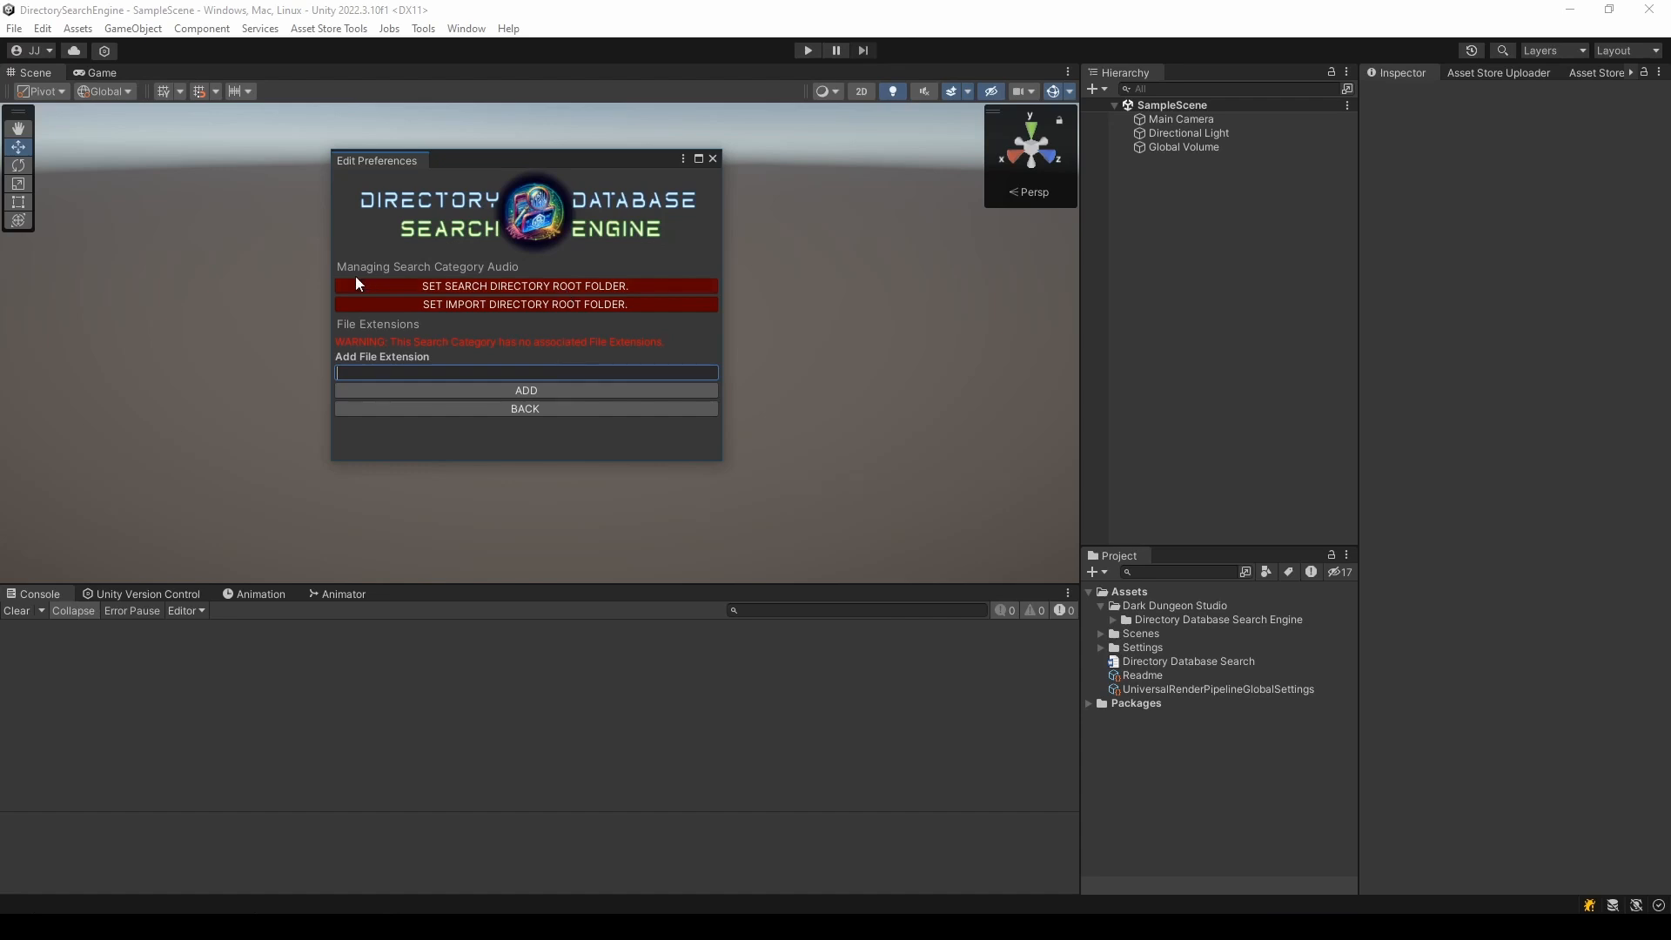
left_click(557, 290)
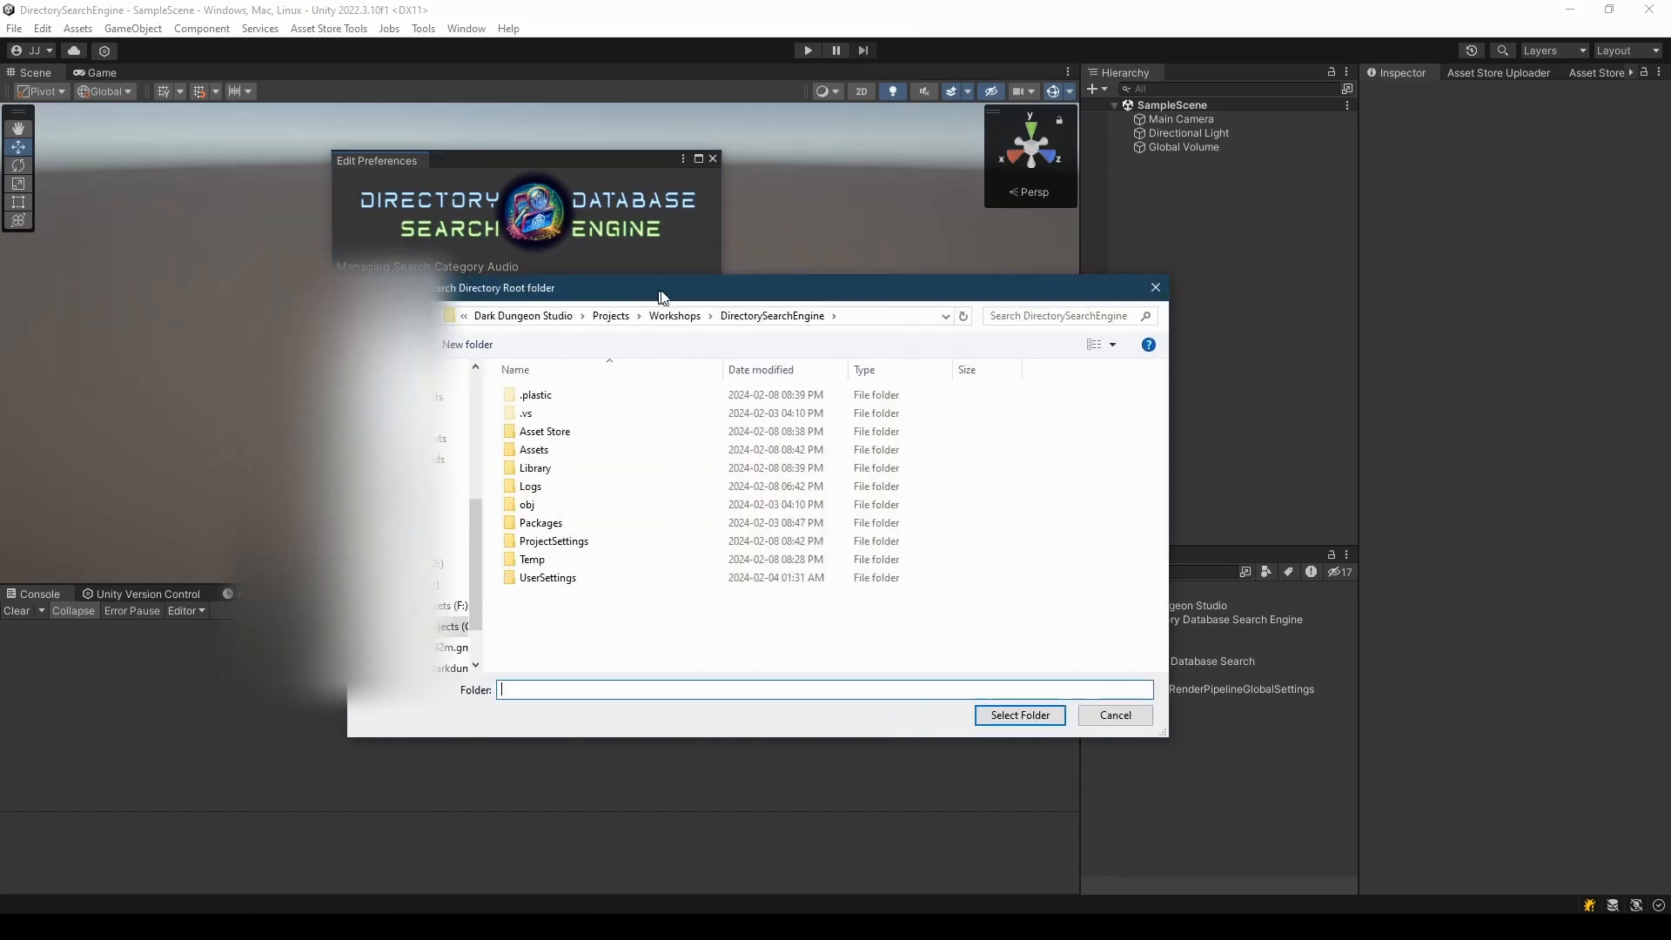
left_click_drag(619, 296, 608, 209)
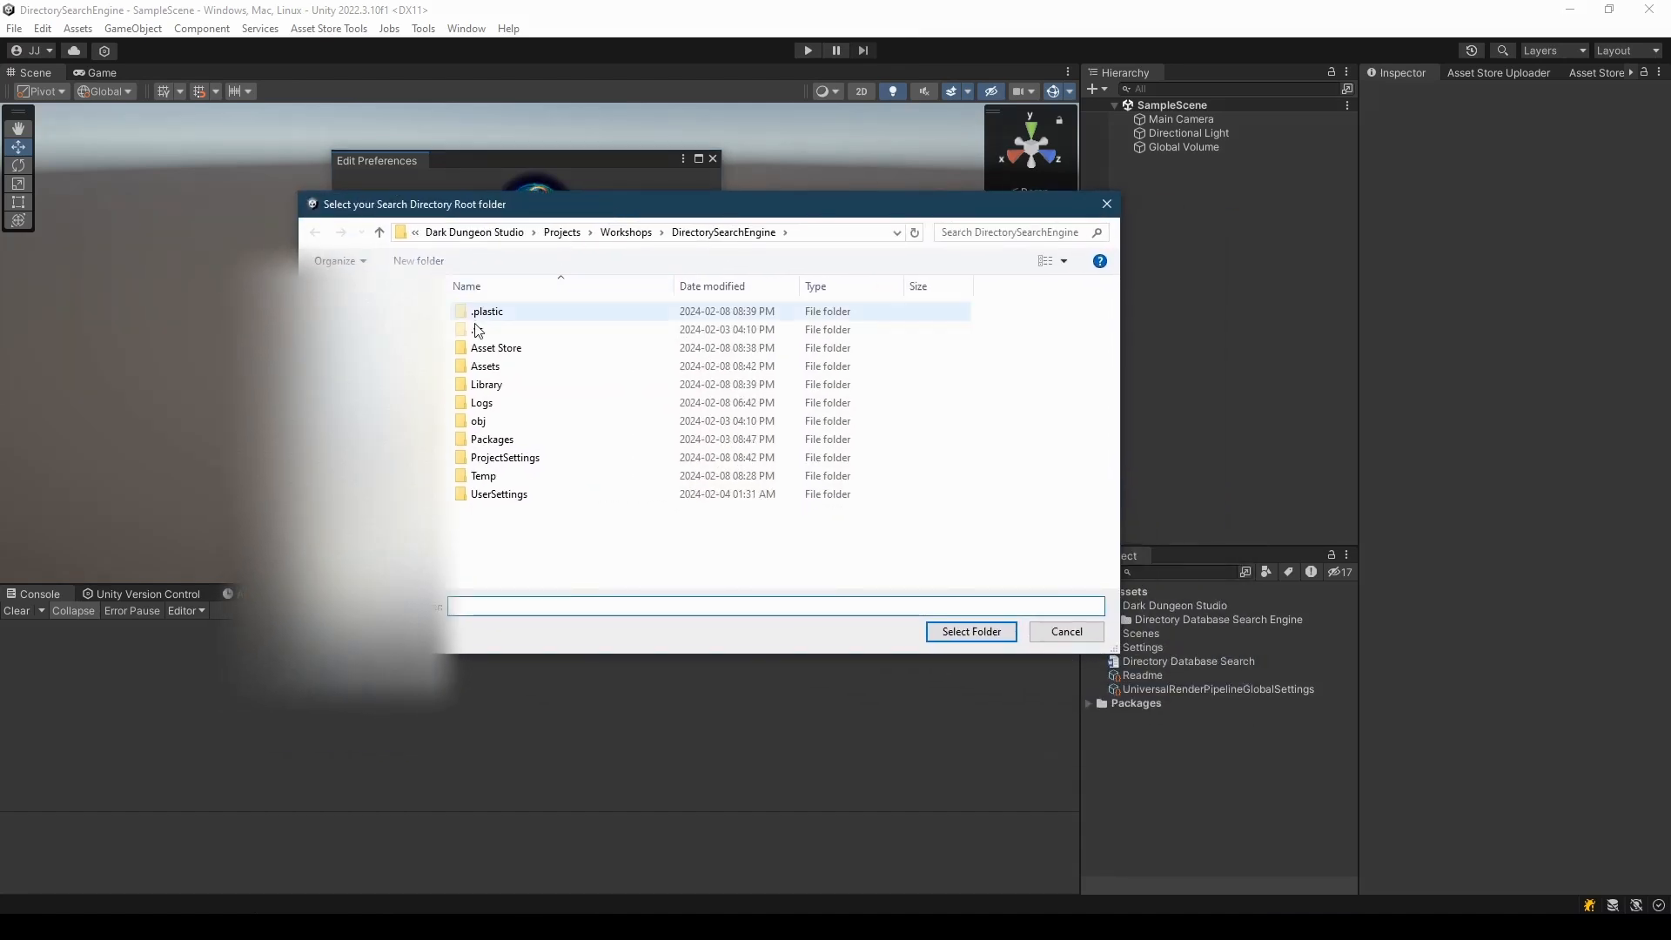
left_click(376, 470)
double_click(529, 330)
left_click(522, 345)
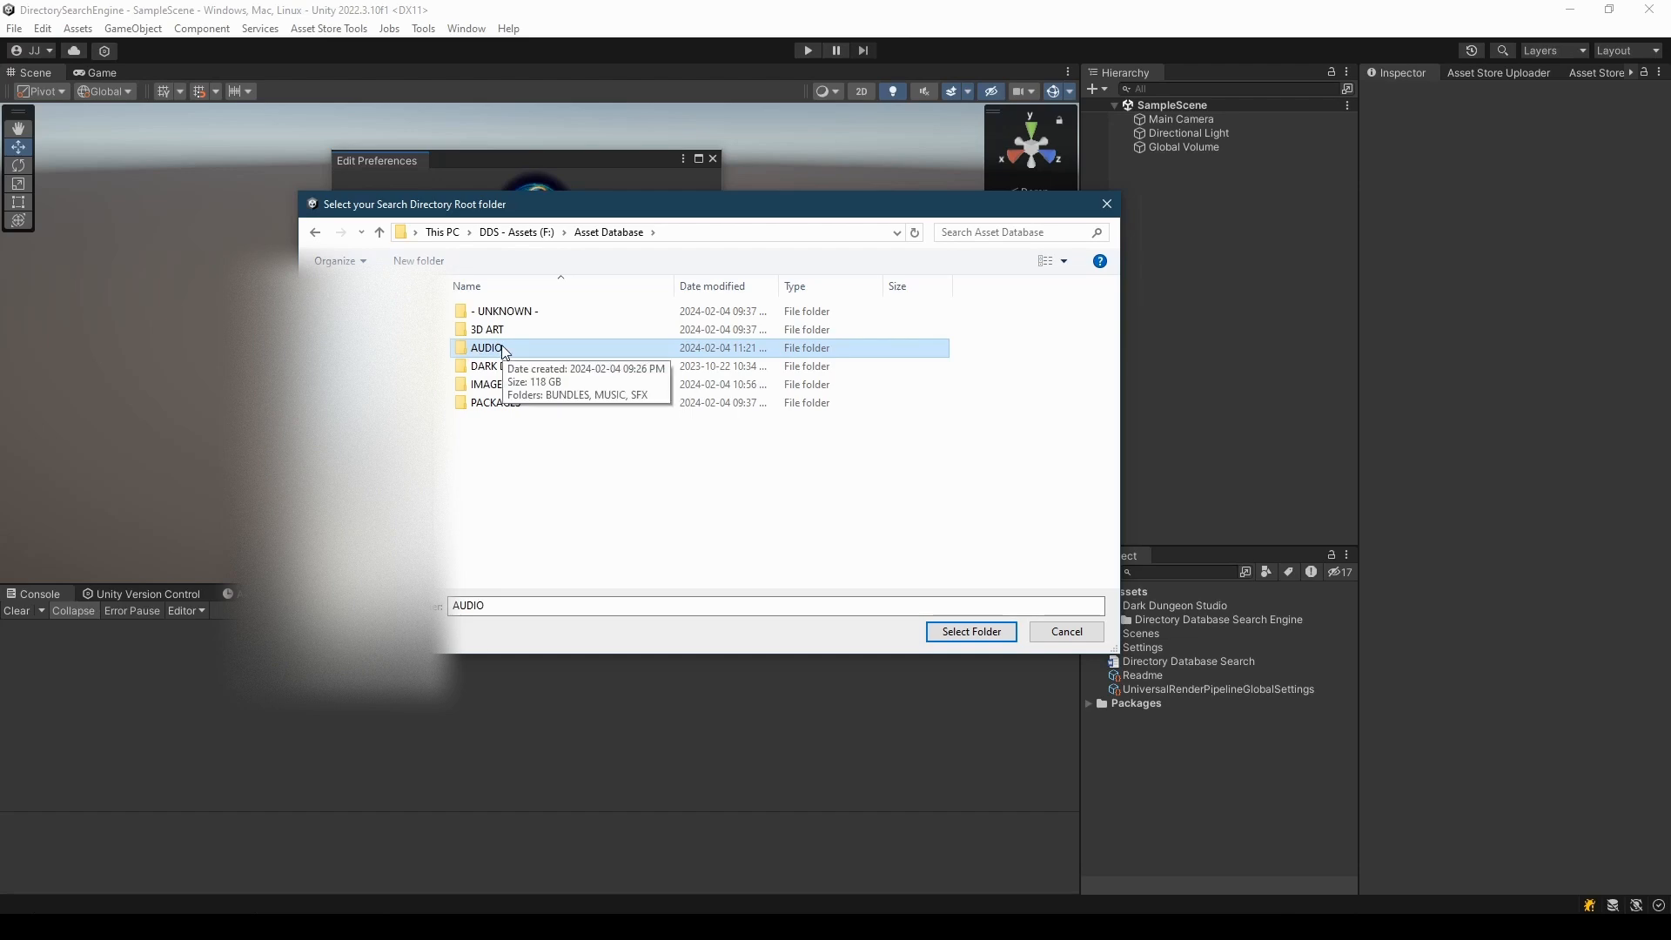
left_click(931, 632)
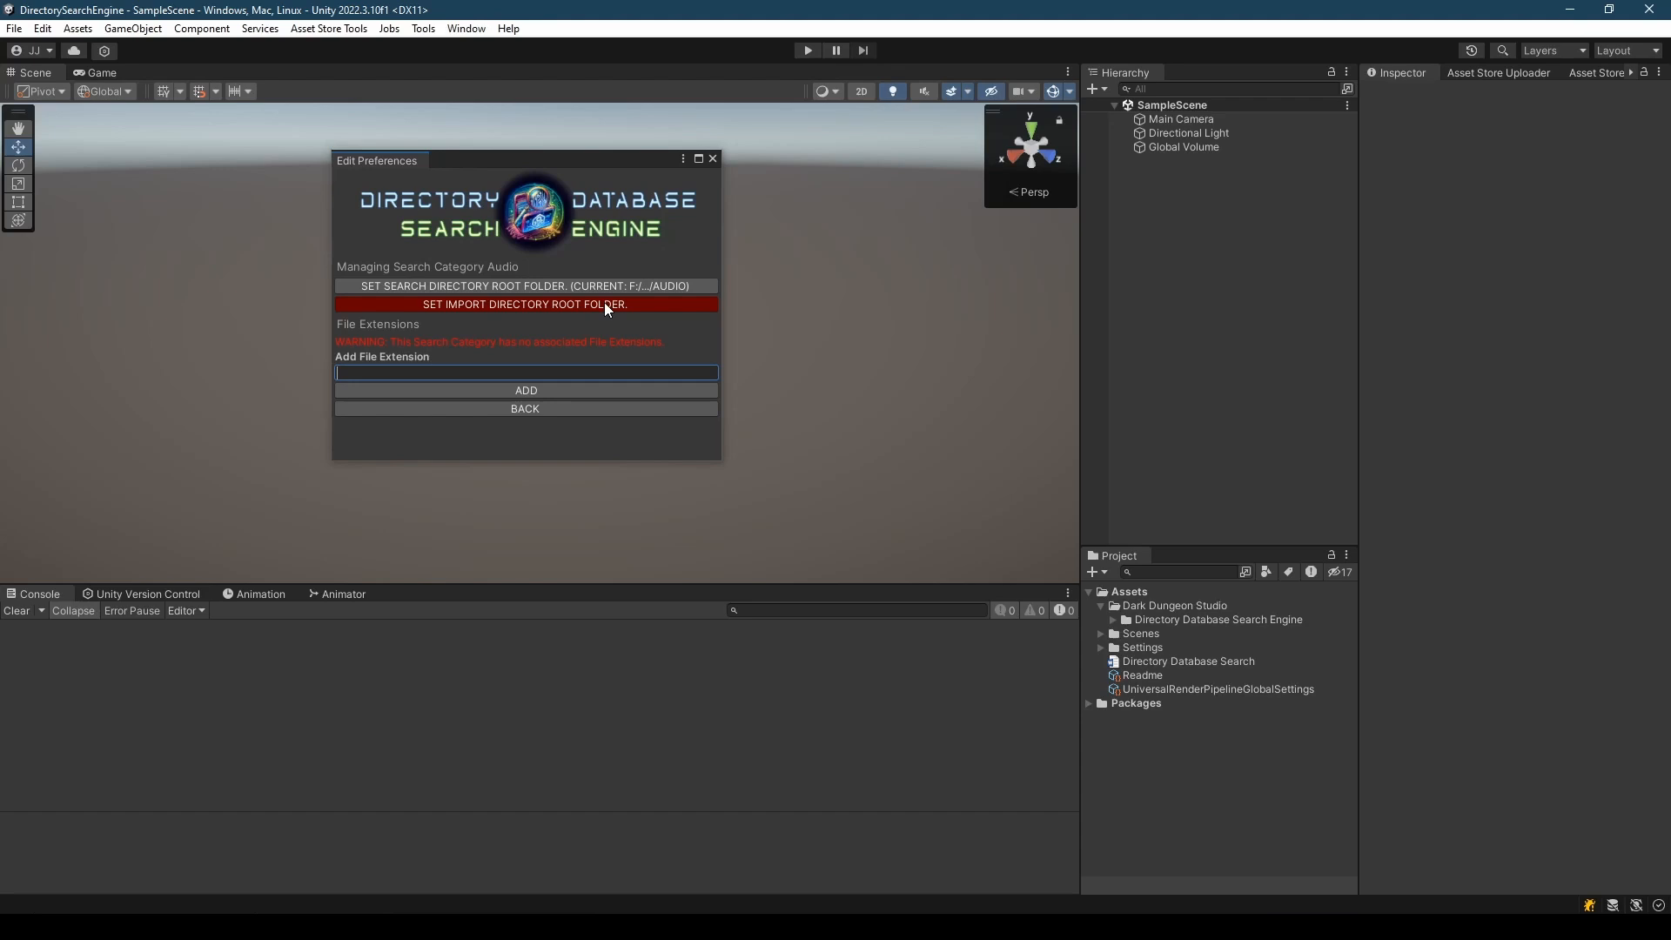
- Create an Audio folder inside the project's Assets folder and set it as the category's import directory root
left_click(519, 305)
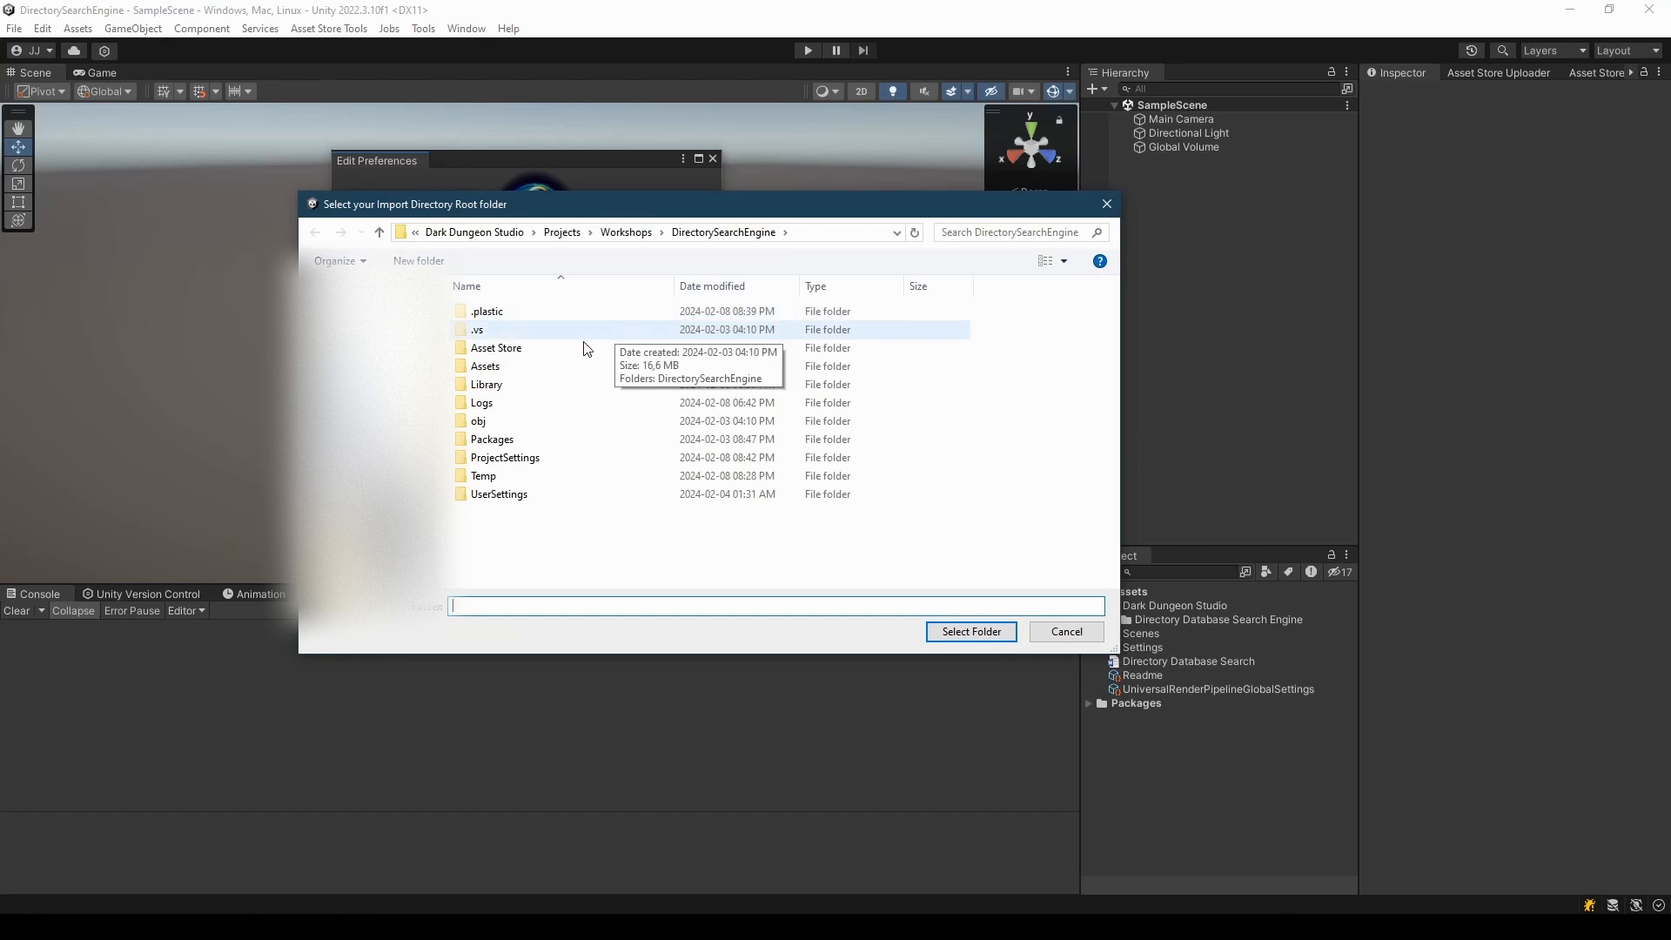
double_click(522, 366)
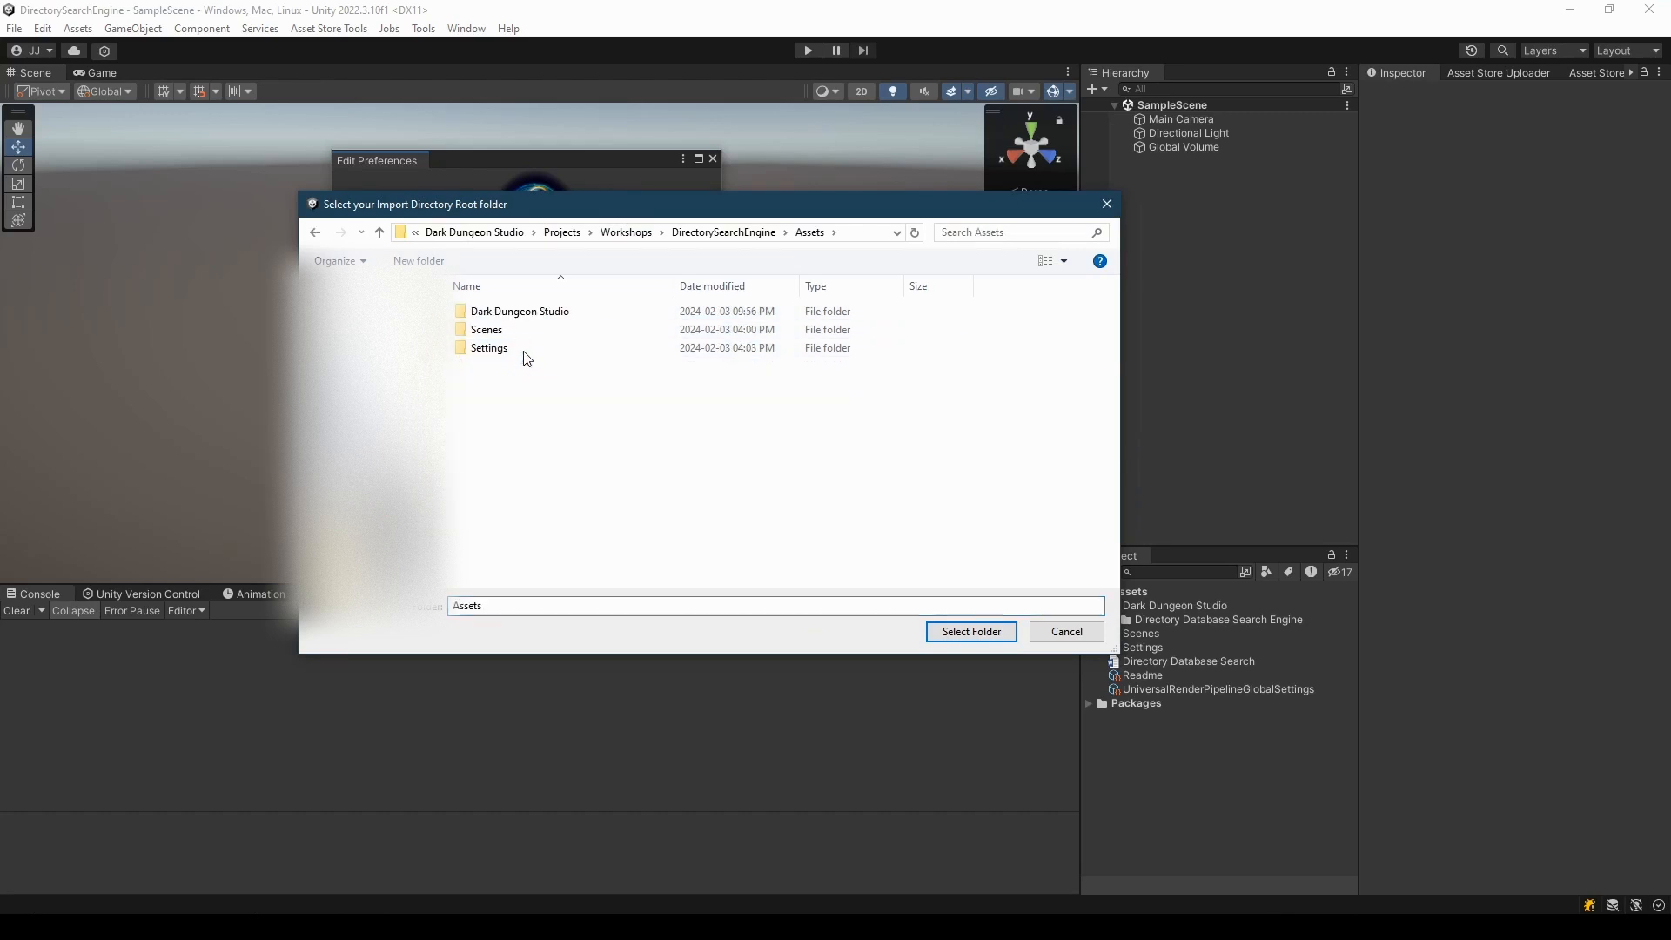
right_click(513, 407)
mouse_move(593, 671)
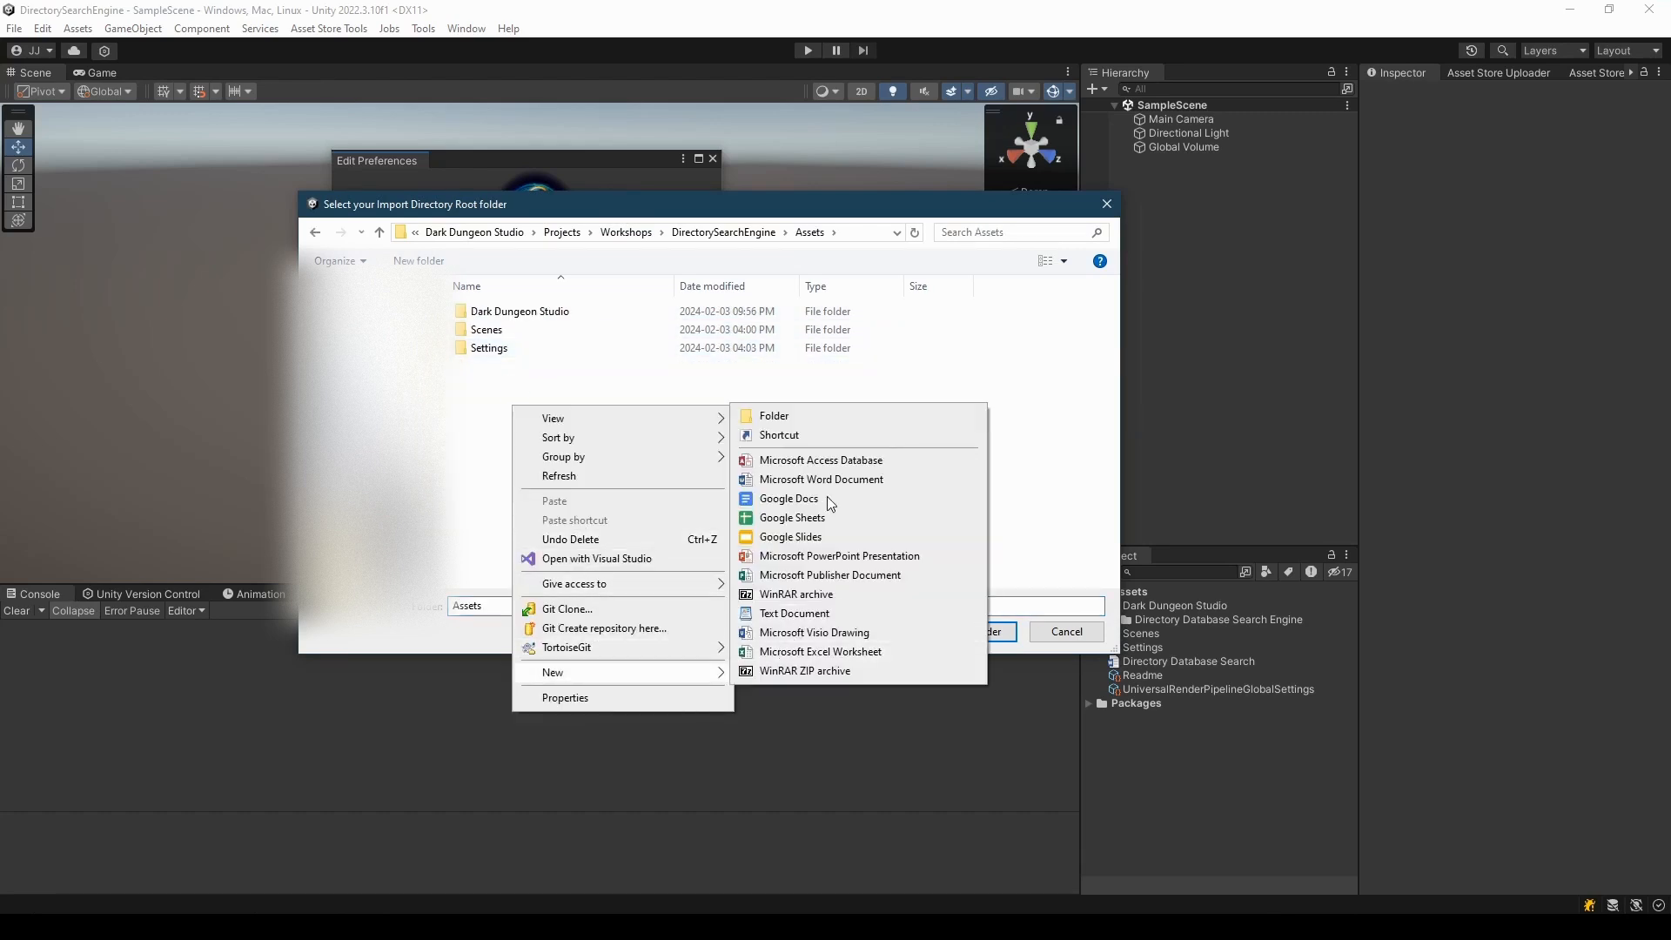
left_click(806, 423)
type("Audio")
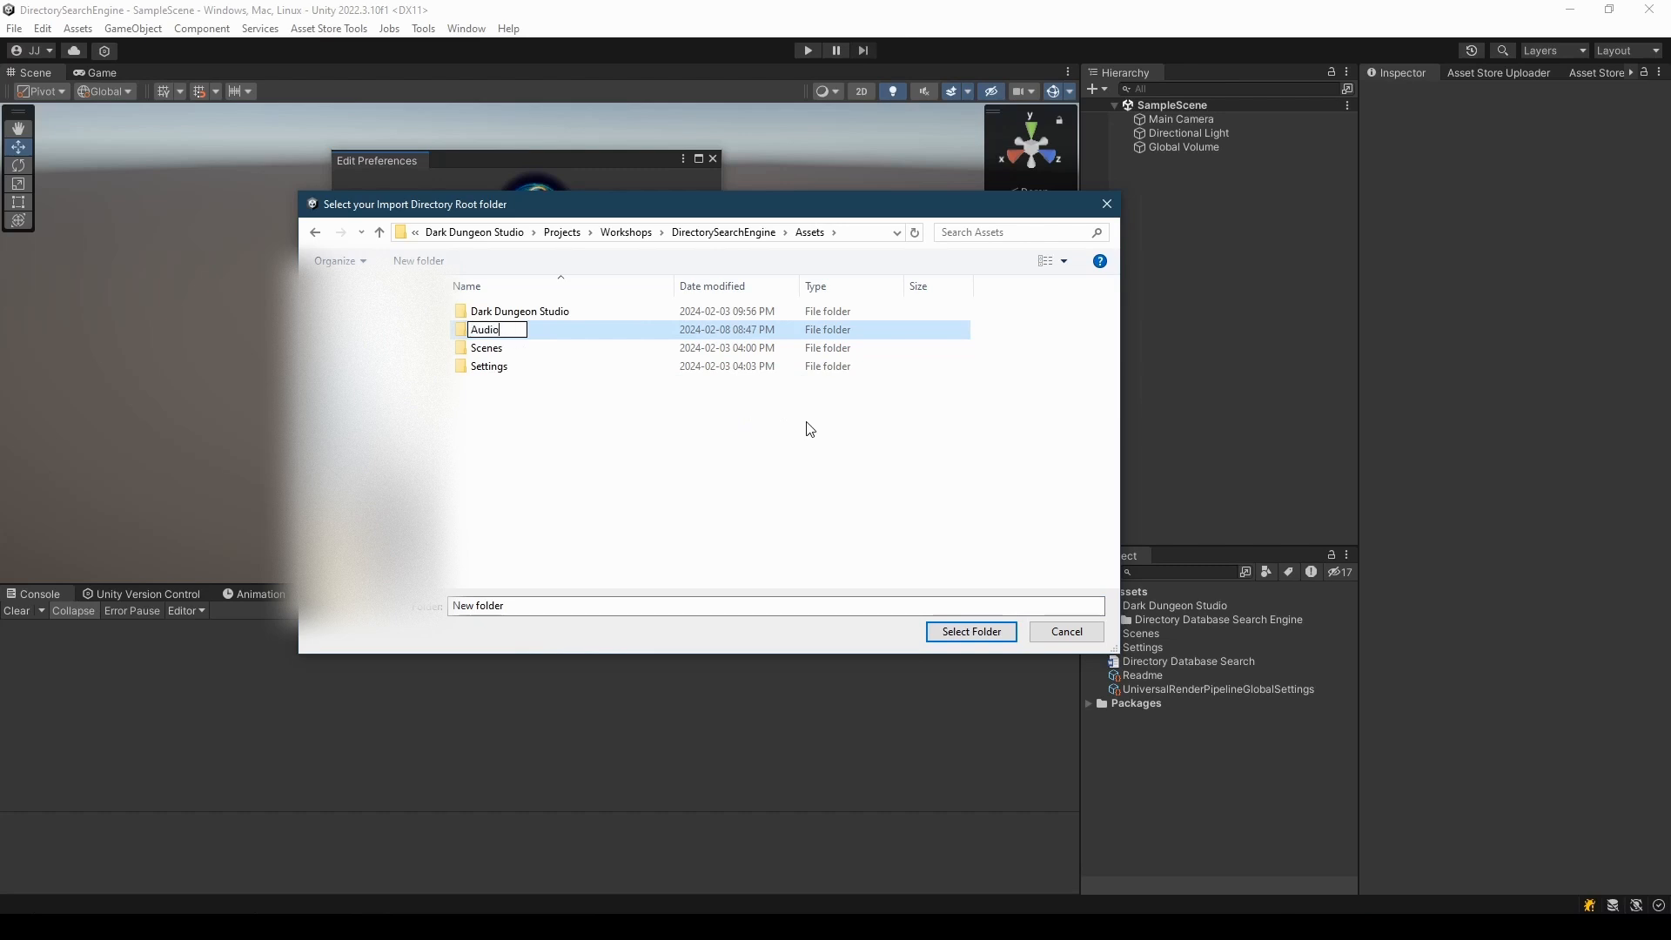
key("Return")
key("Return")
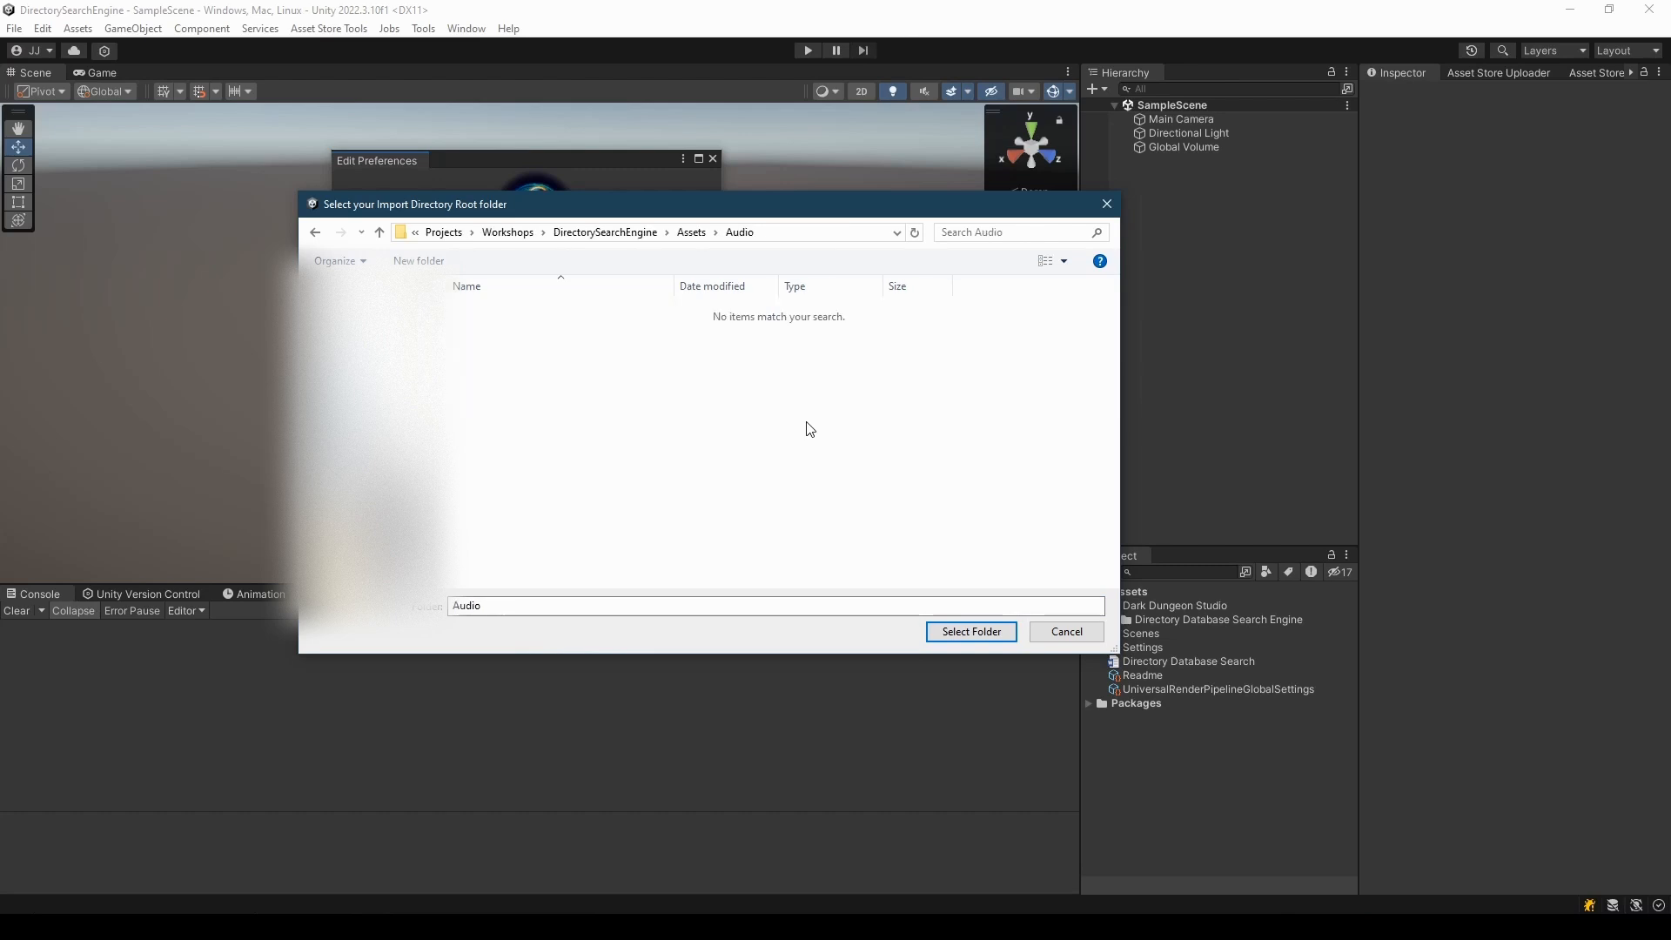
left_click(971, 632)
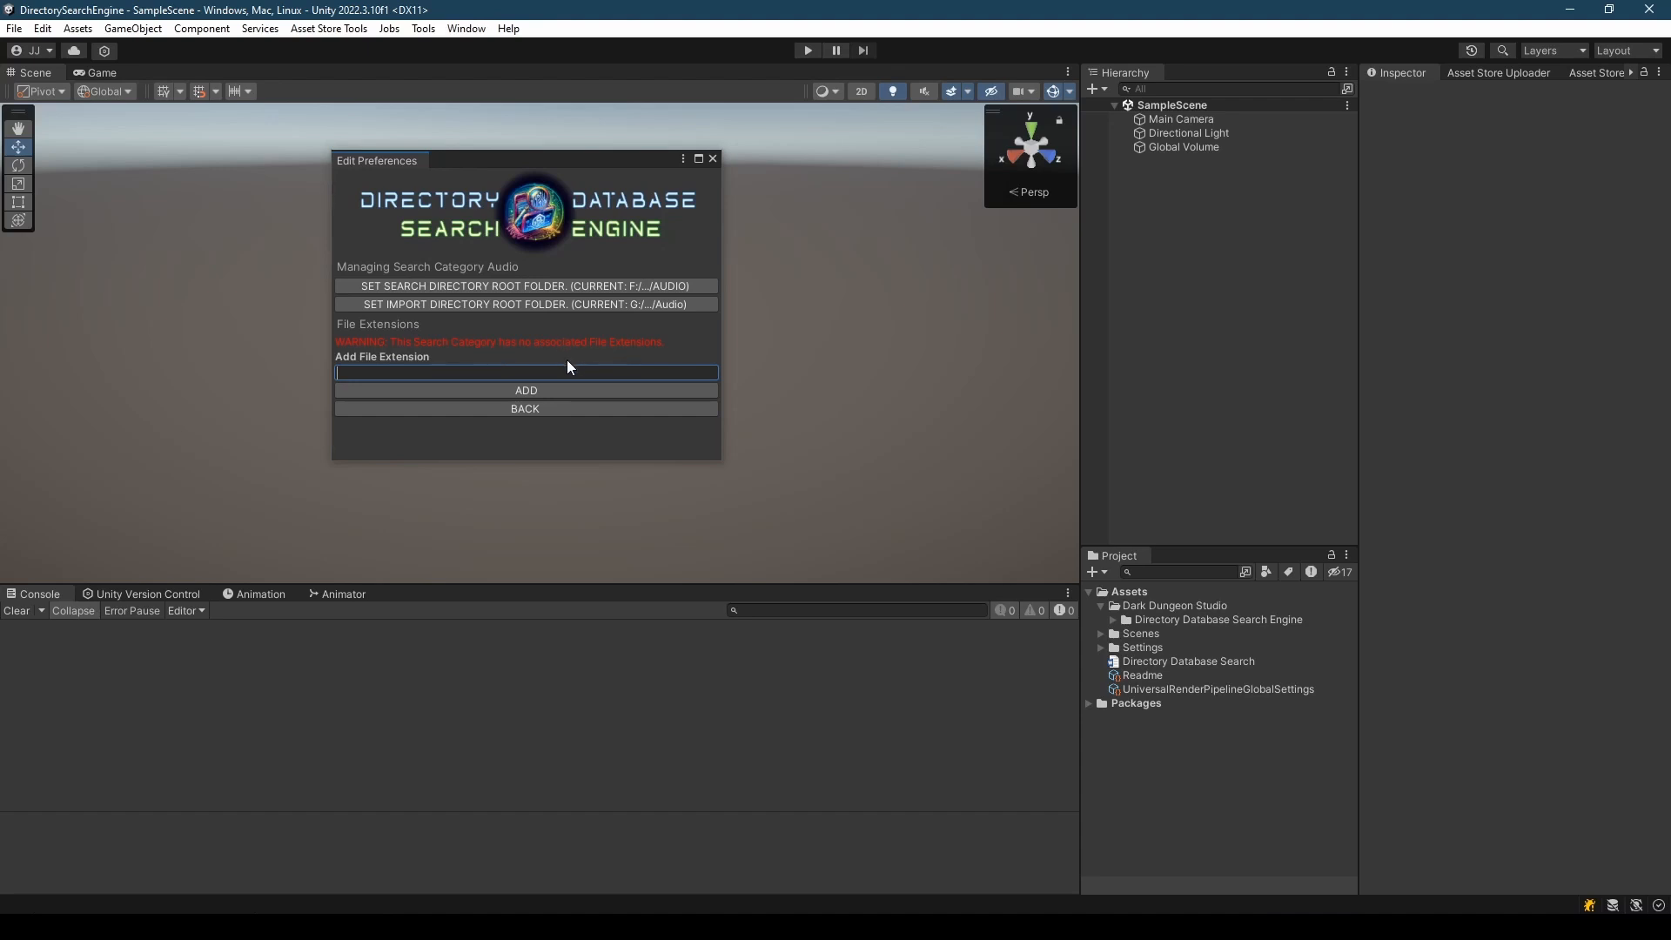
- Add the file extensions .mp3 and .wav to the Audio category and return to the category list
left_click(547, 374)
type(".mp3")
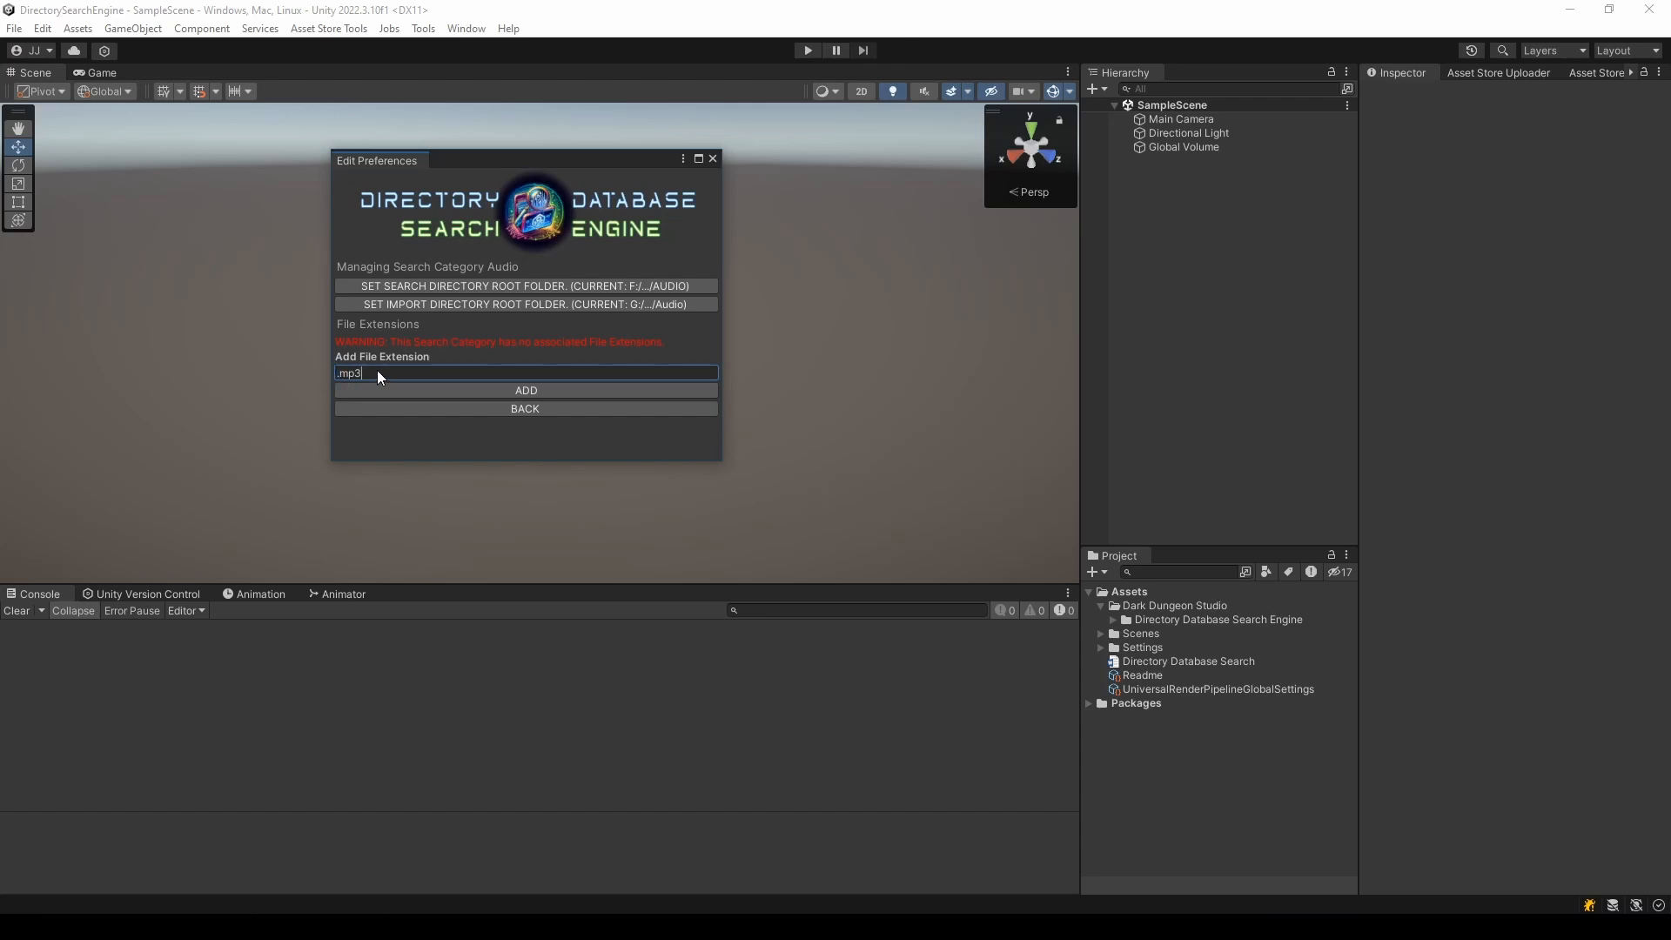
left_click(546, 388)
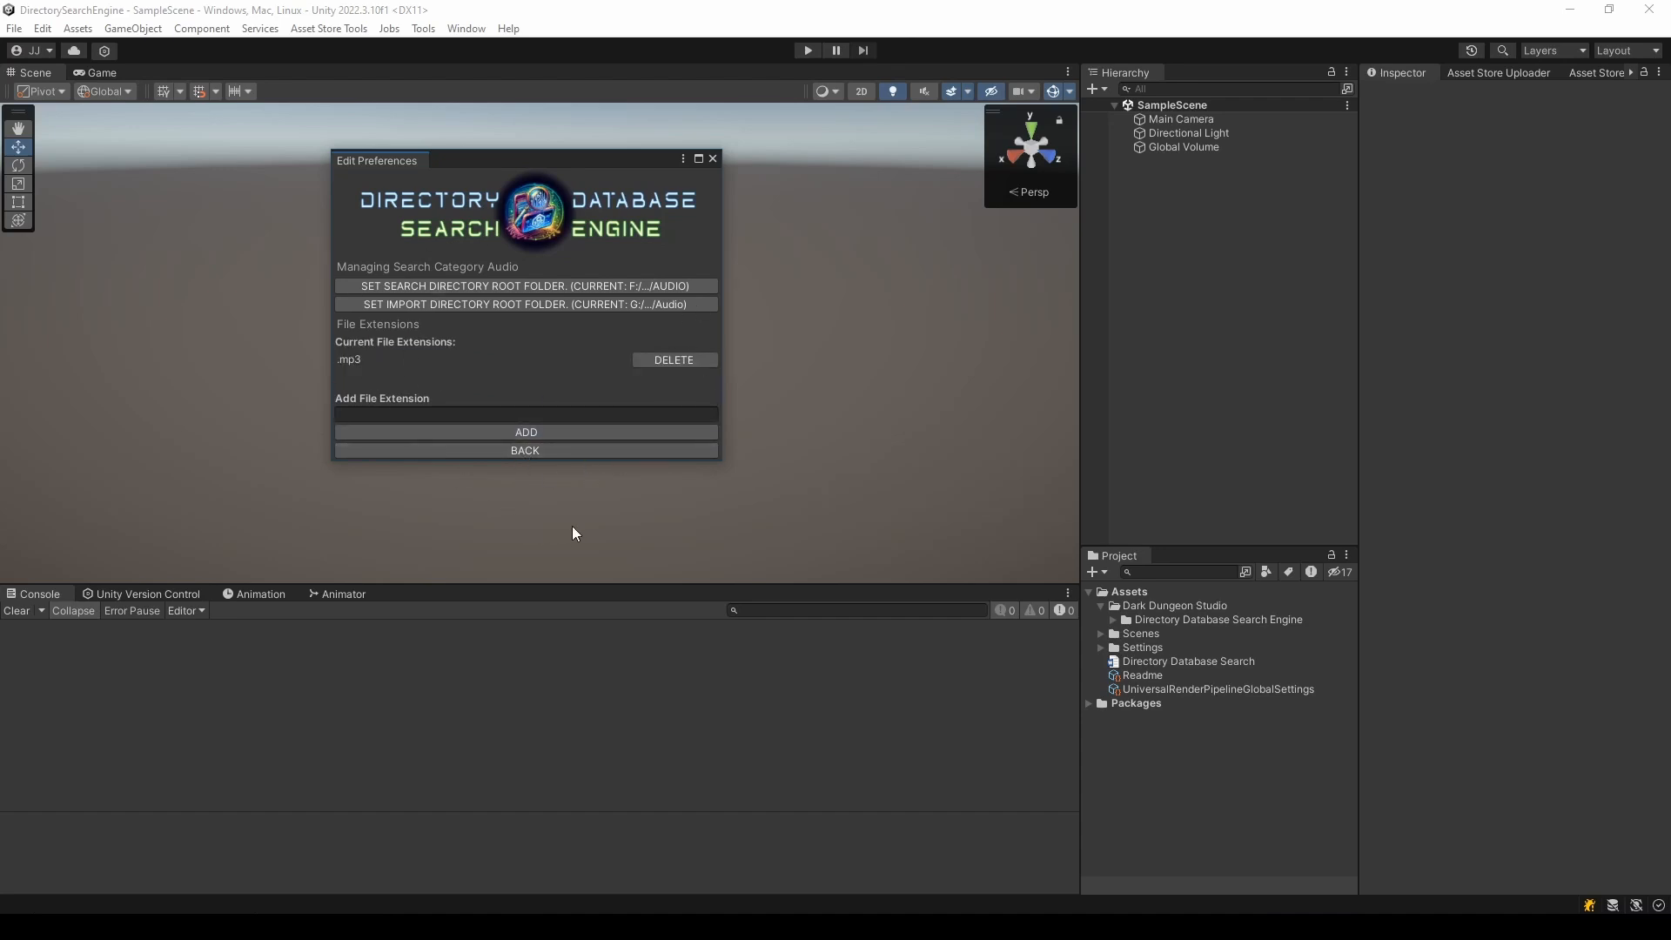
left_click(508, 416)
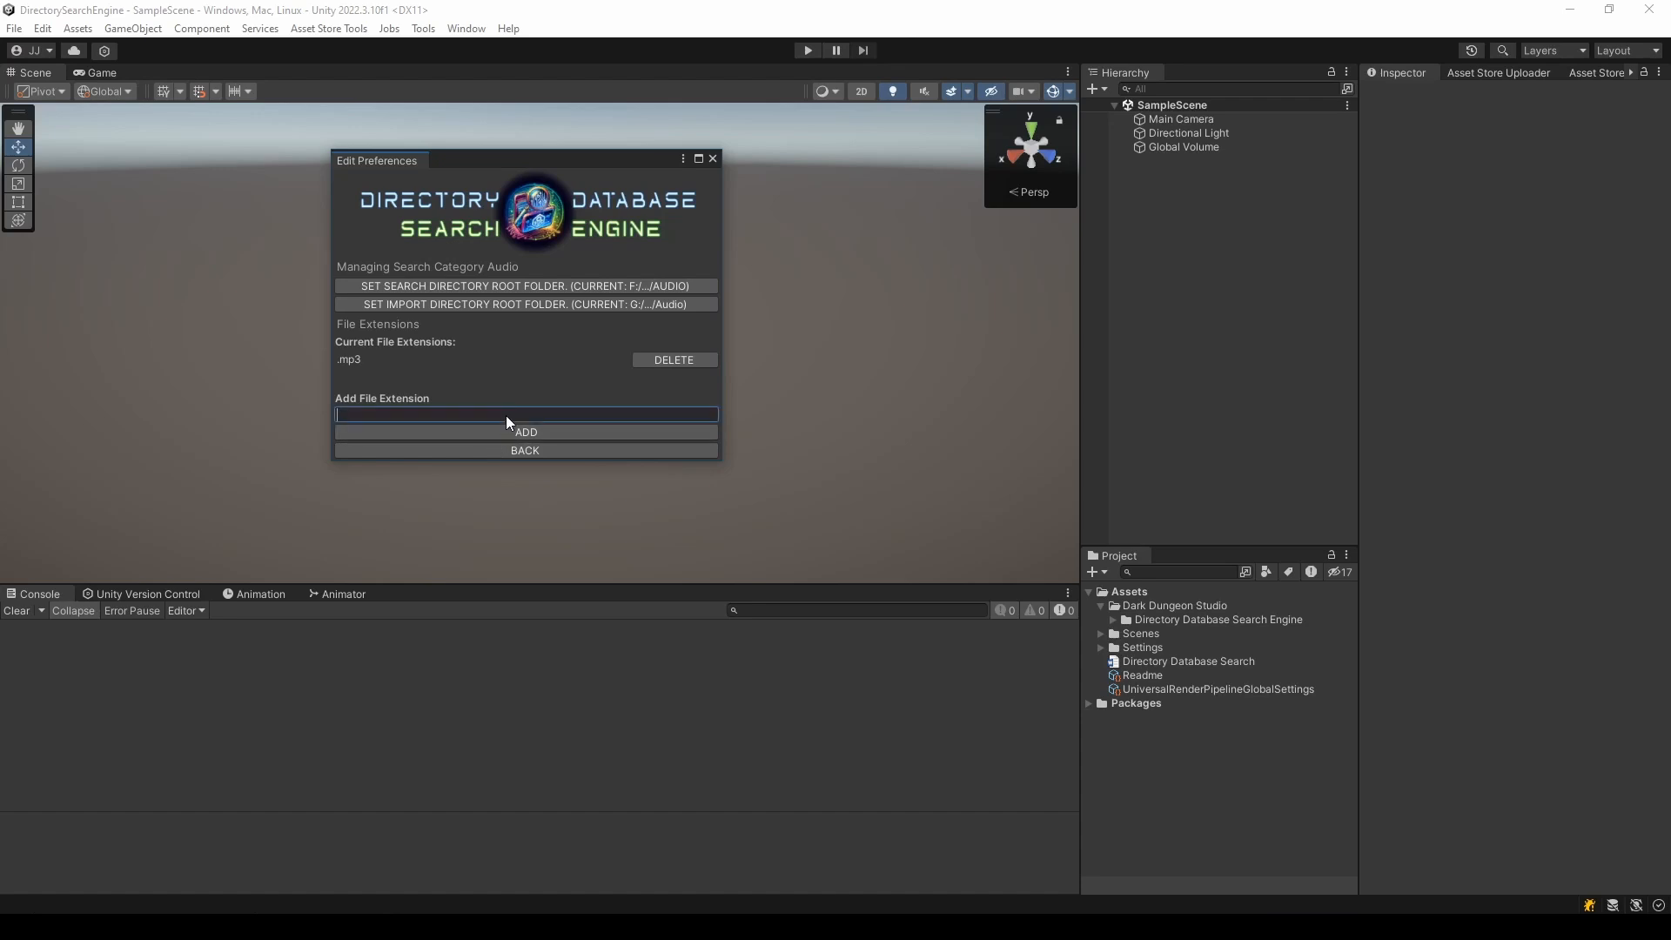
type(".wav")
left_click(536, 430)
left_click(544, 417)
left_click_drag(555, 160, 576, 160)
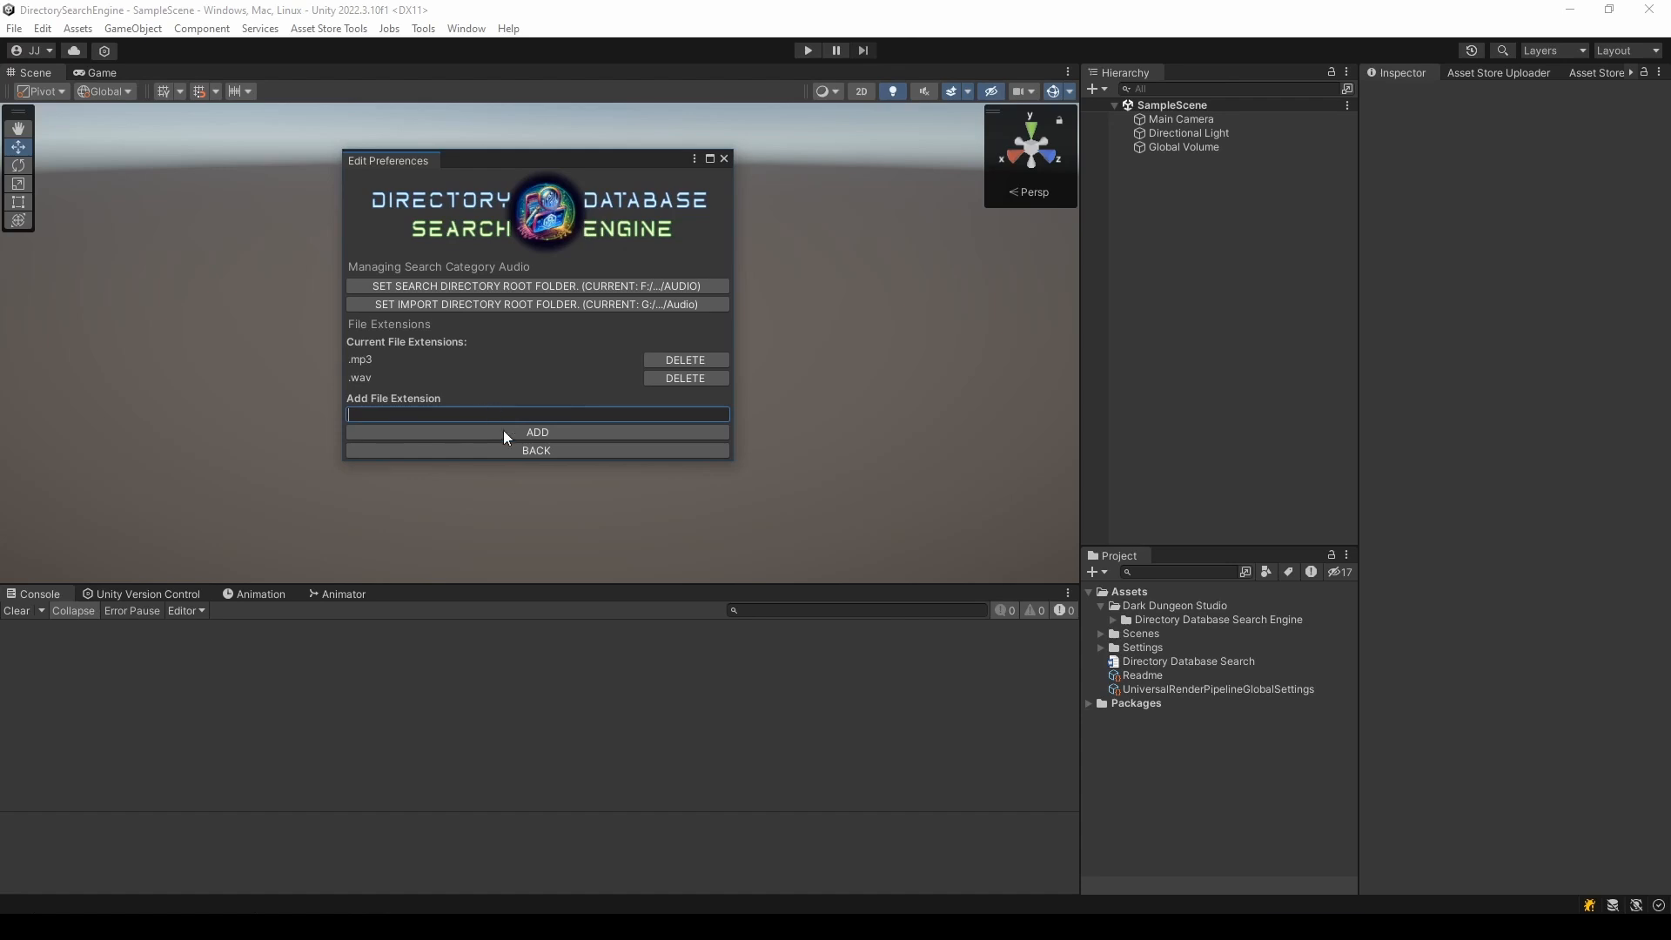
left_click(541, 451)
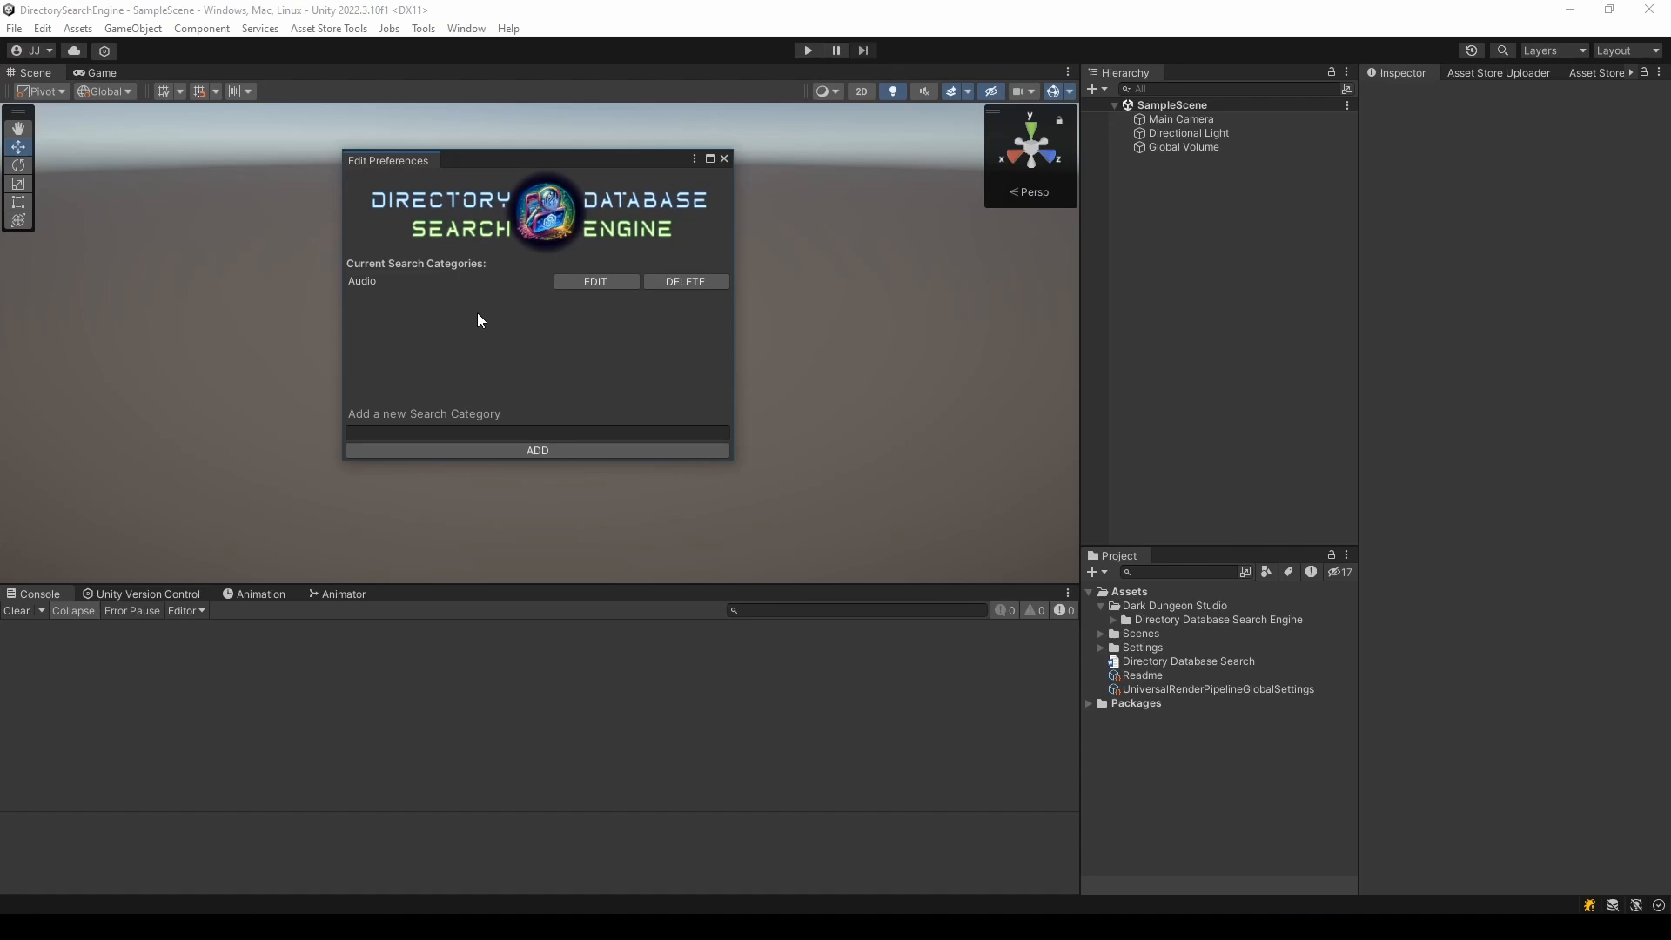
- Reopen the Audio category for editing, reselect Assets/Audio as its import directory root and return to the category list
left_click(590, 283)
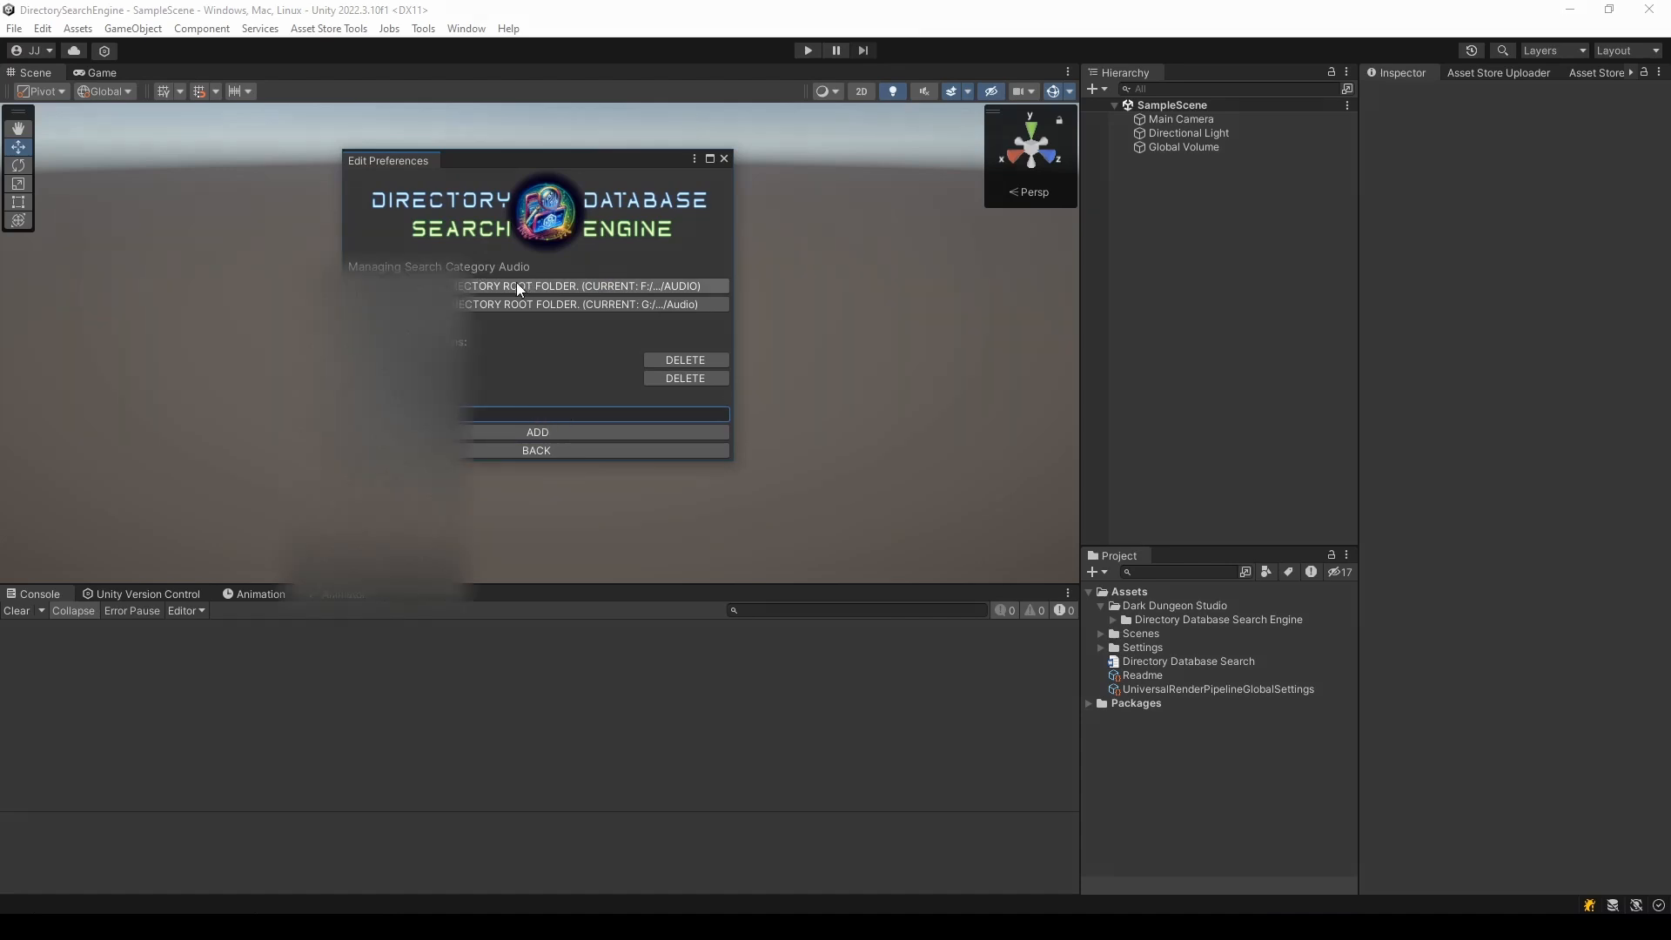
left_click(512, 305)
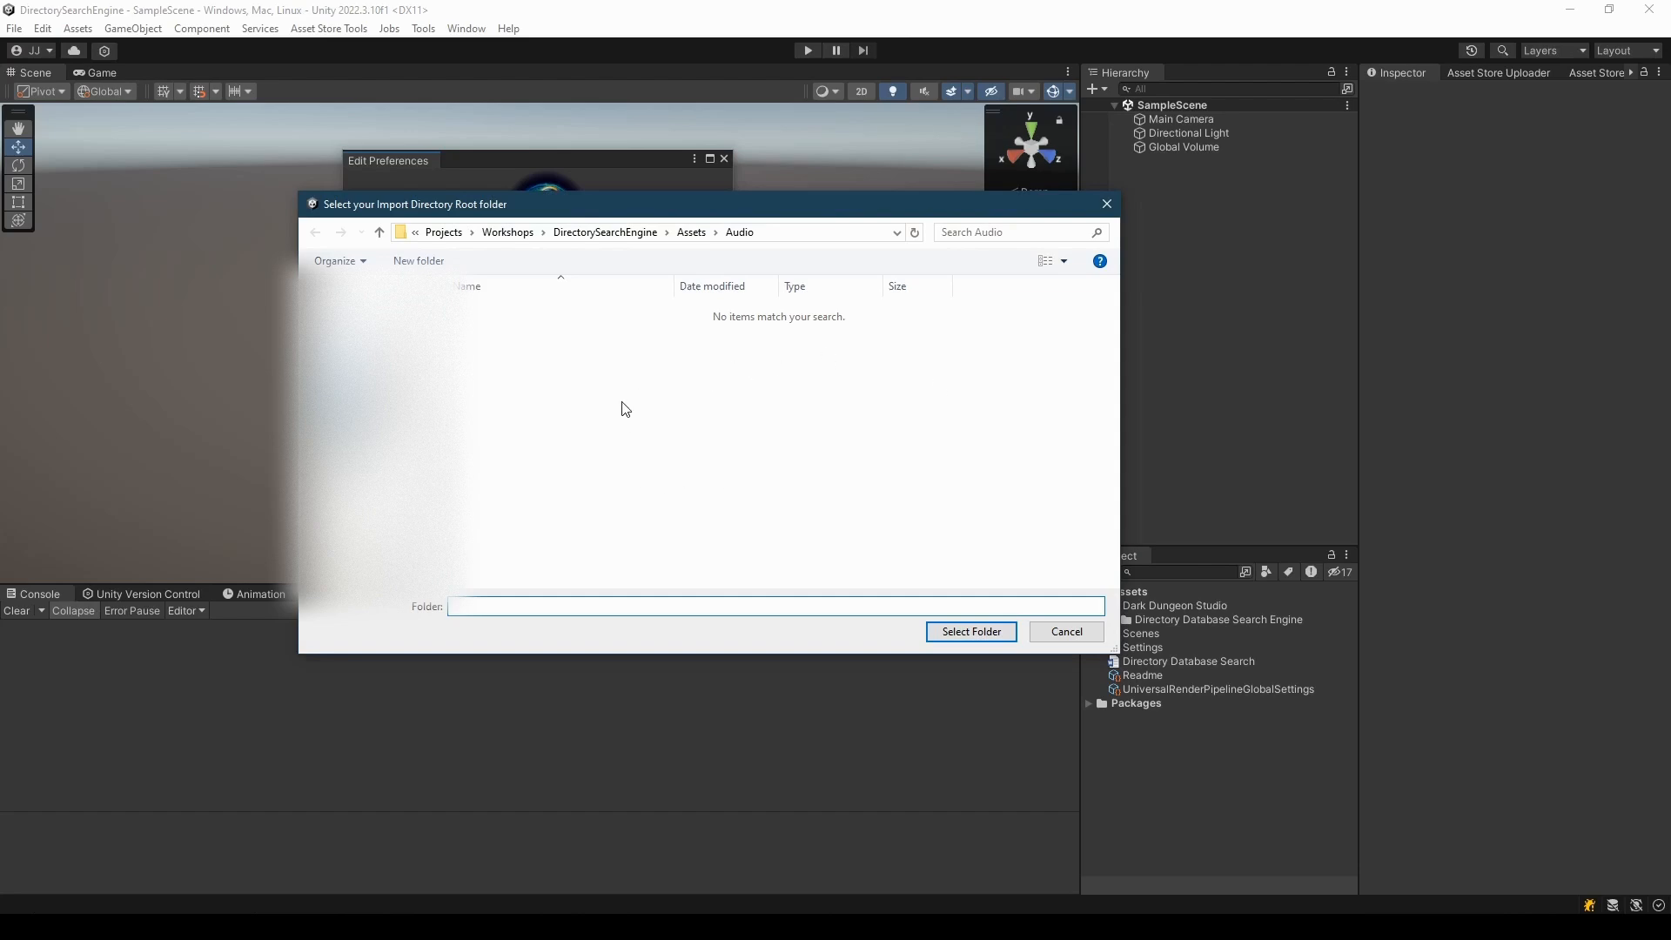
left_click(691, 231)
double_click(550, 312)
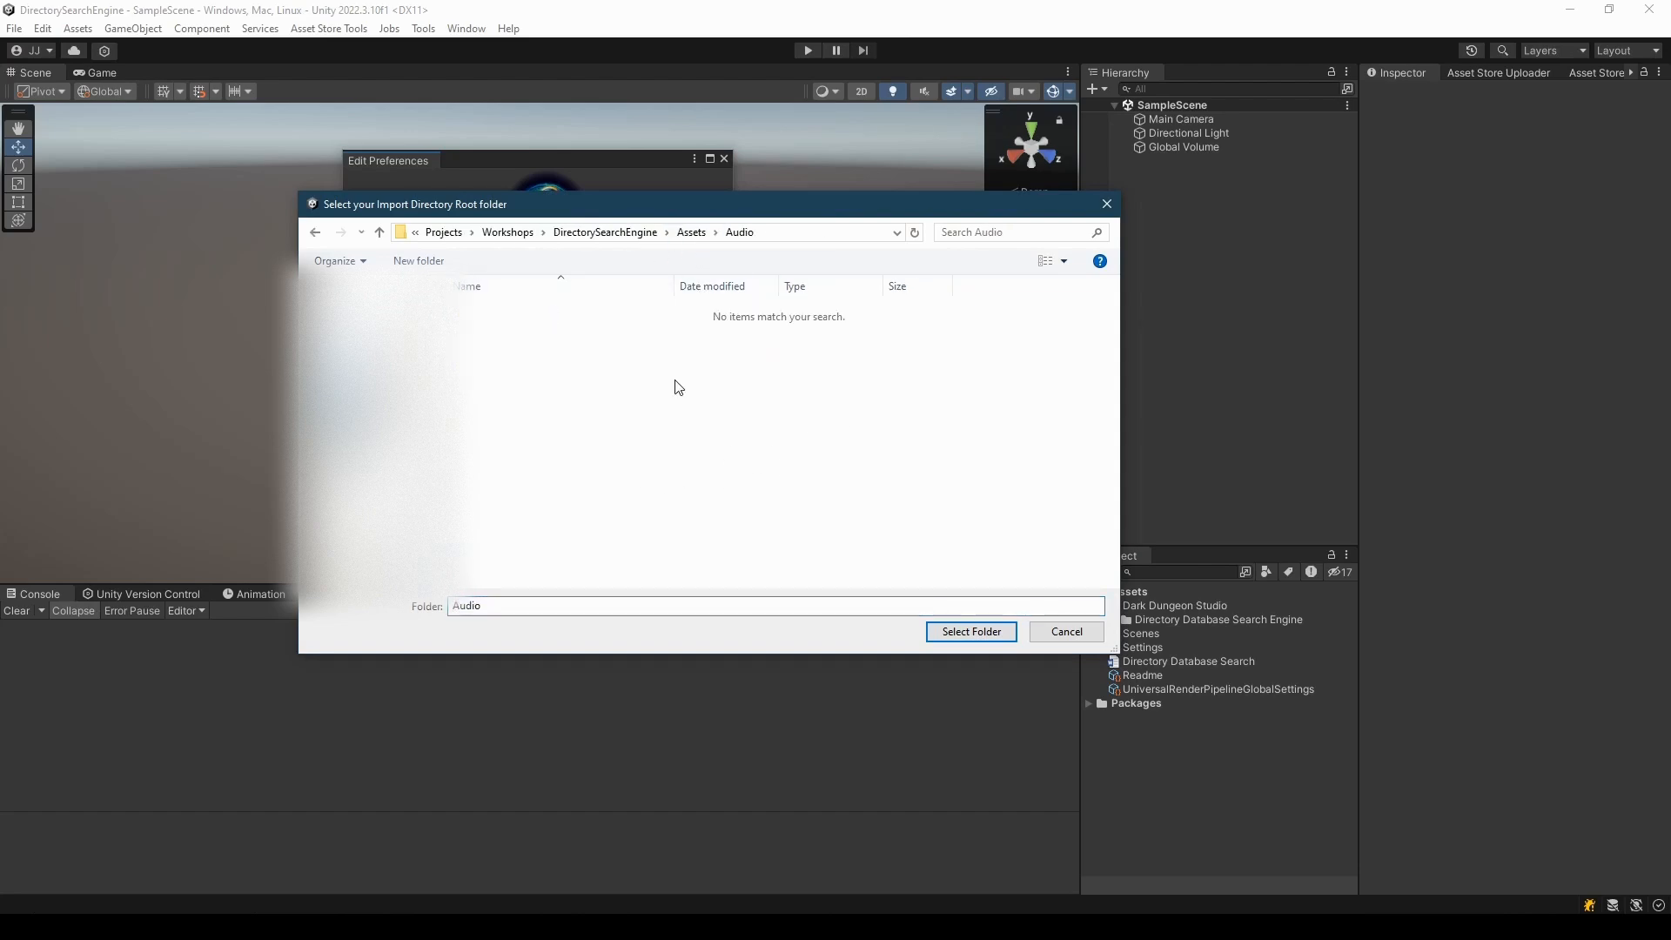
left_click(970, 631)
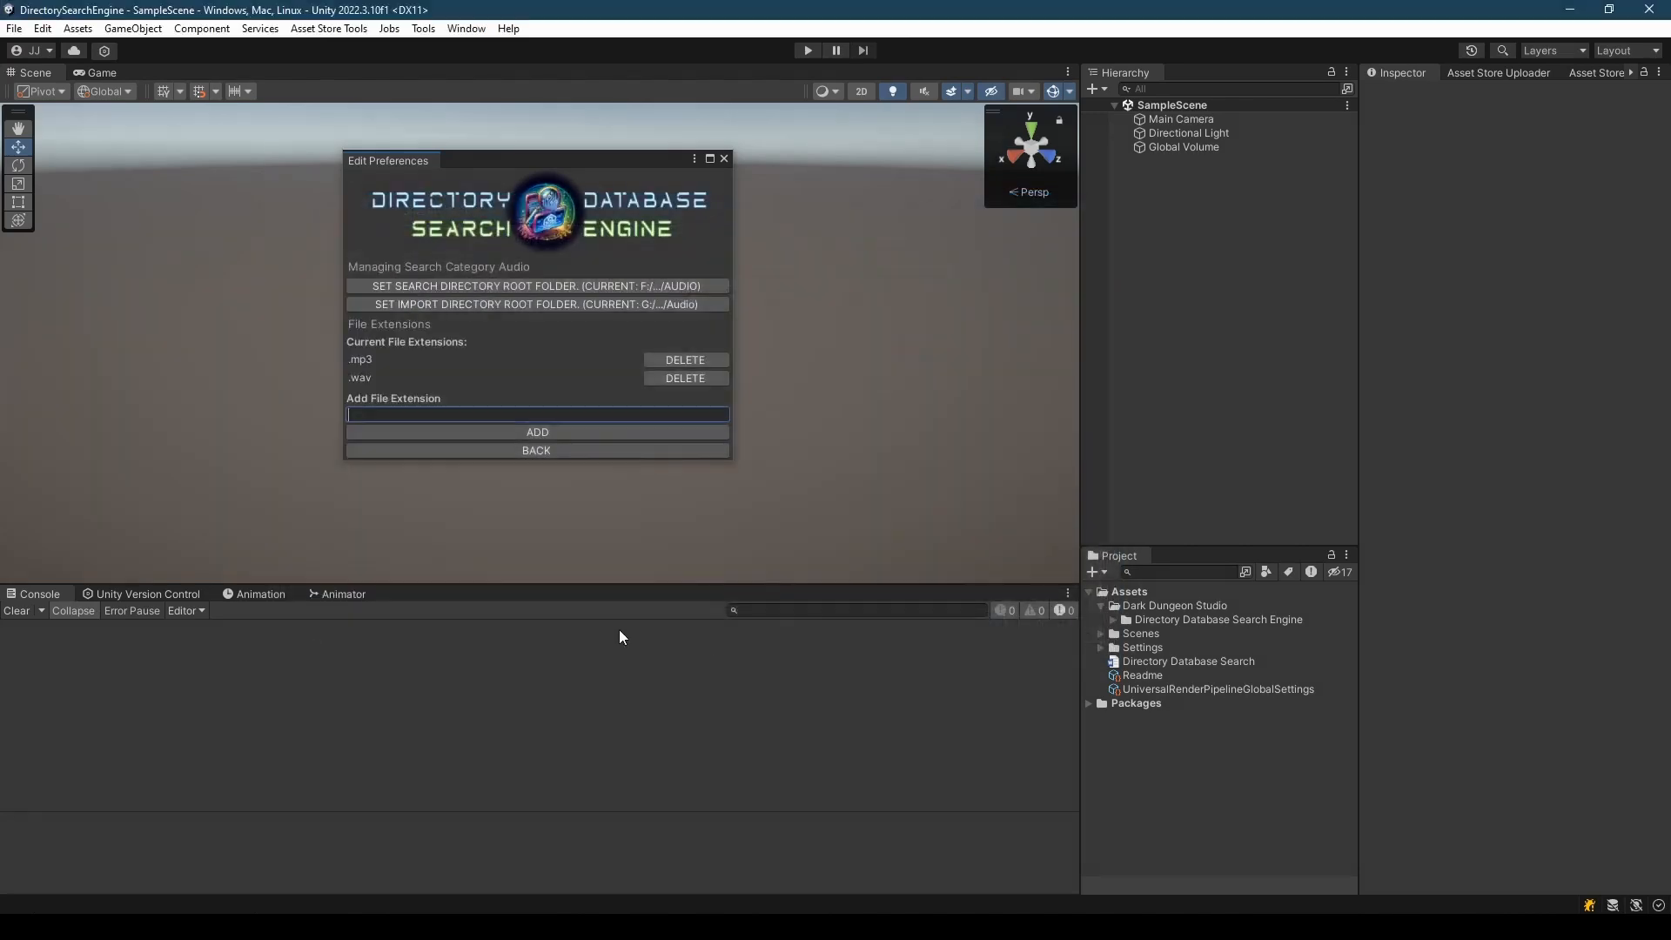
left_click(532, 452)
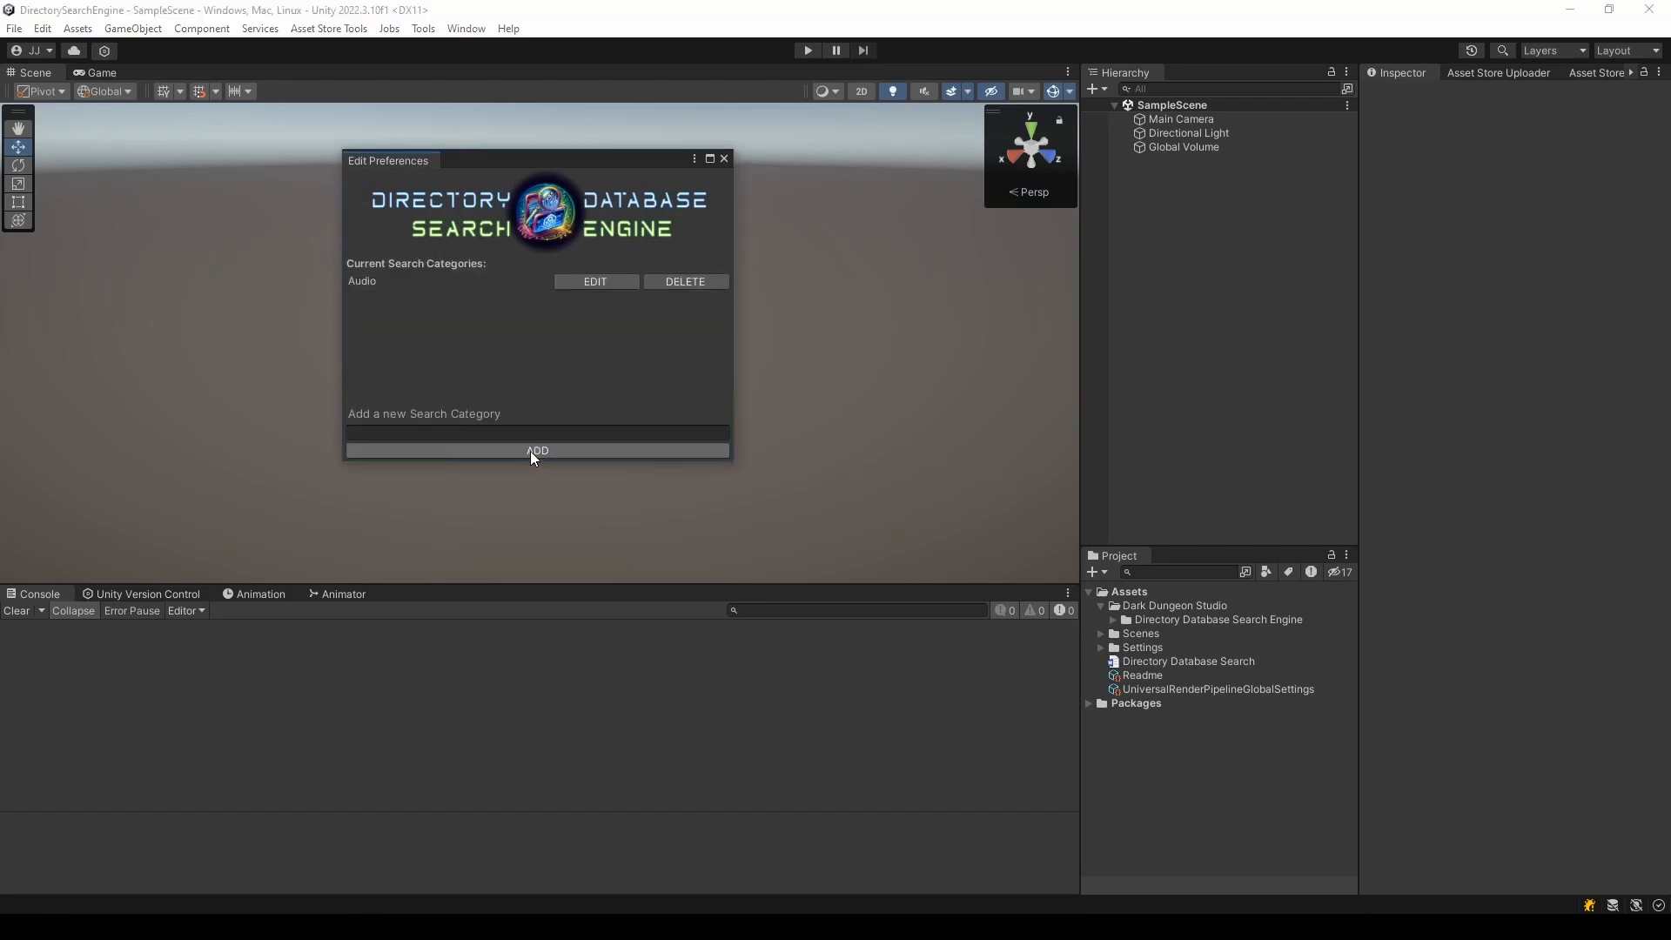
- Close the preferences and open the Directory Database Search Engine's search window
left_click(723, 158)
left_click(423, 29)
mouse_move(511, 58)
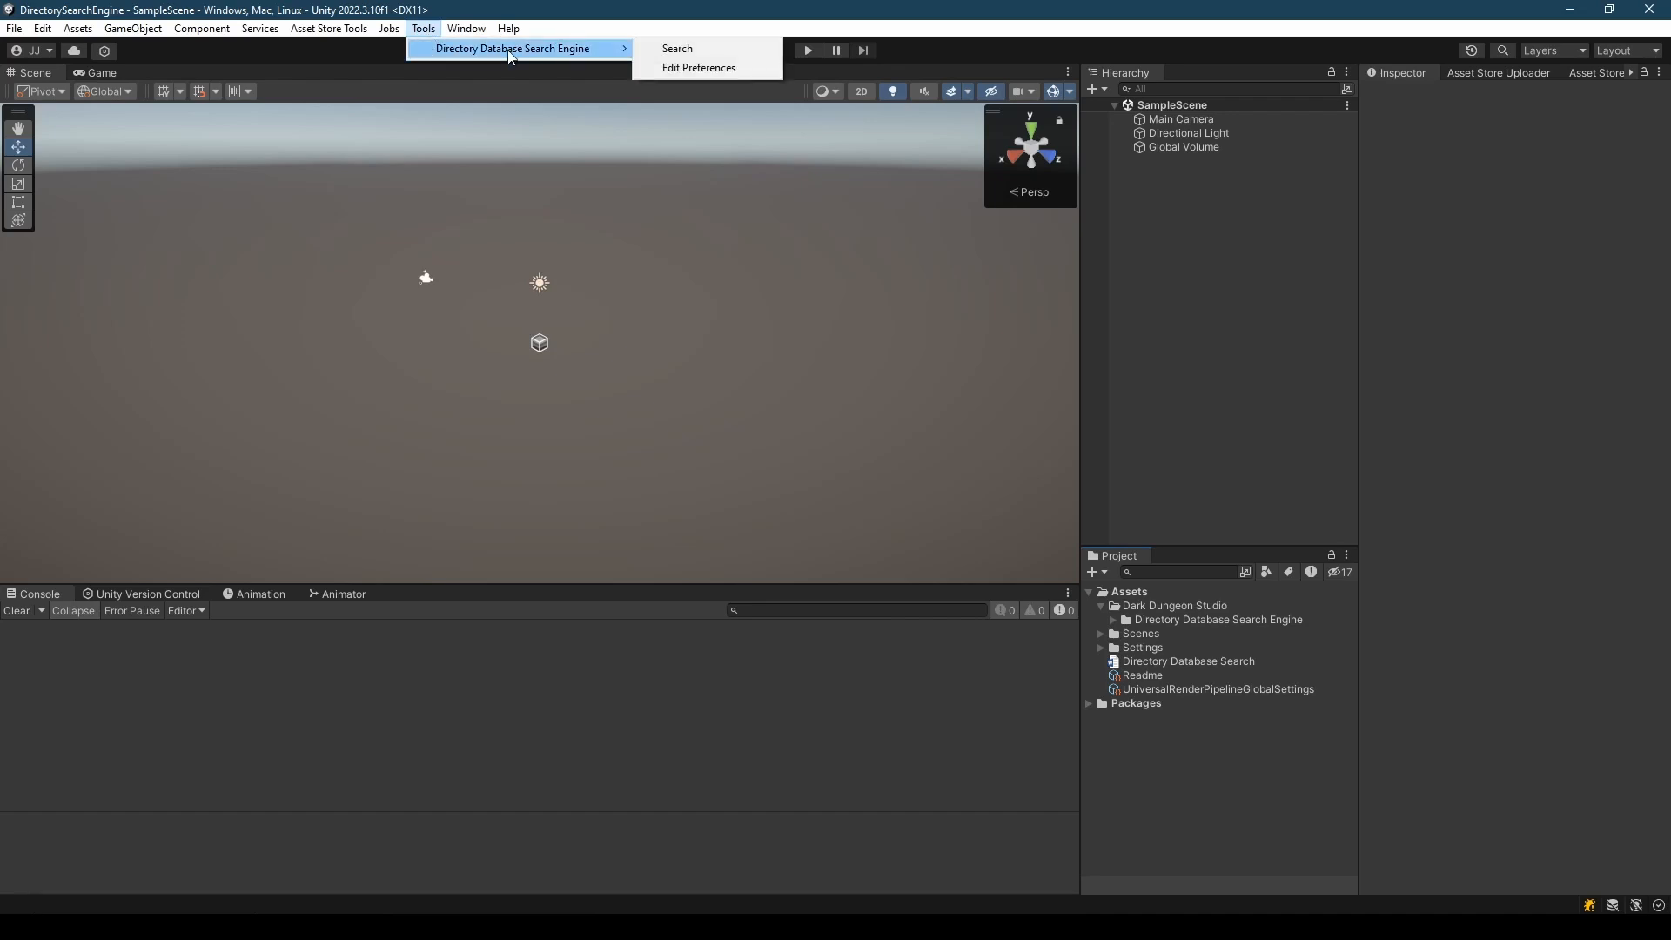
left_click(671, 50)
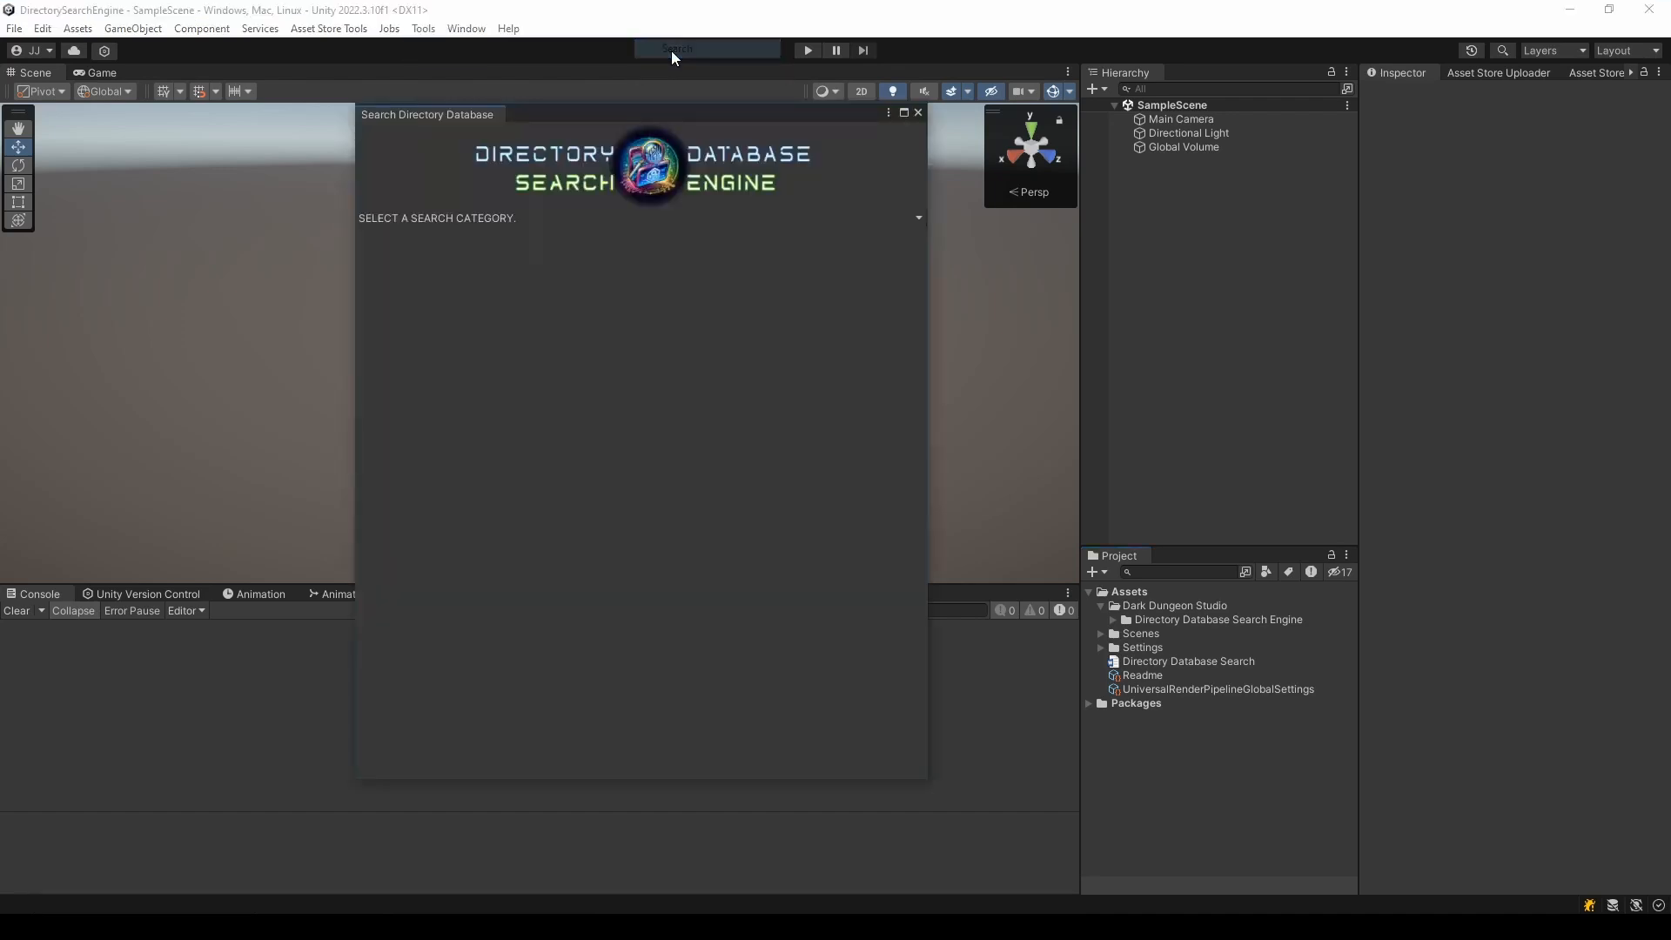
- Select the Audio search category and search it for "fire"
left_click_drag(647, 115, 609, 120)
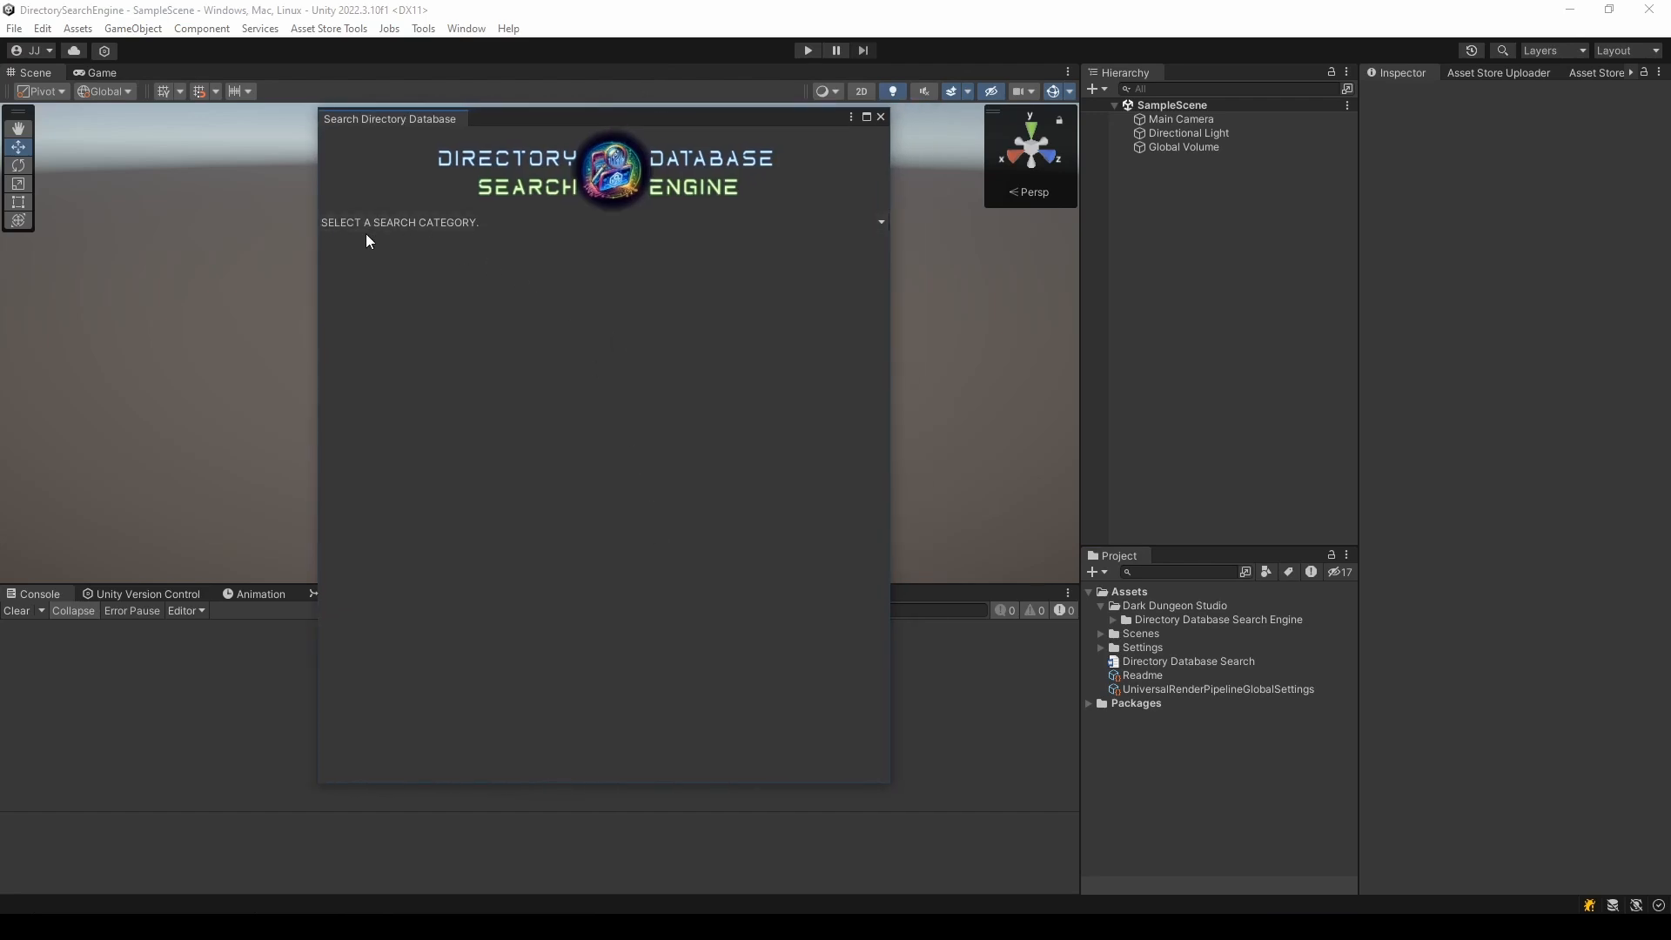
left_click(490, 225)
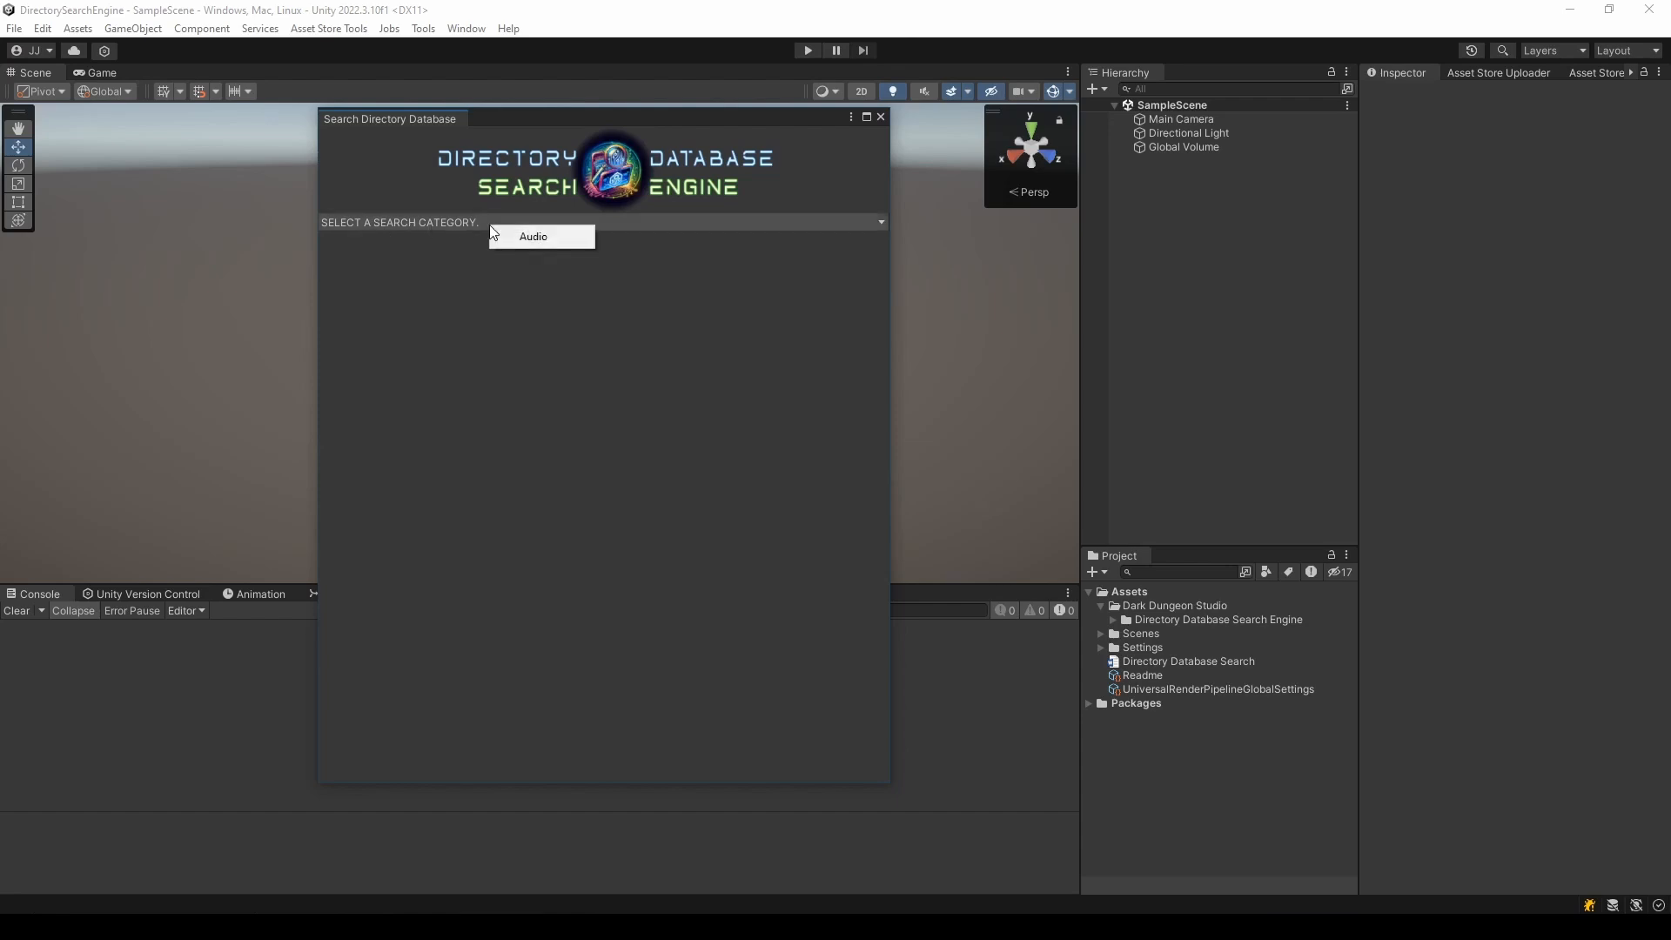
left_click(541, 237)
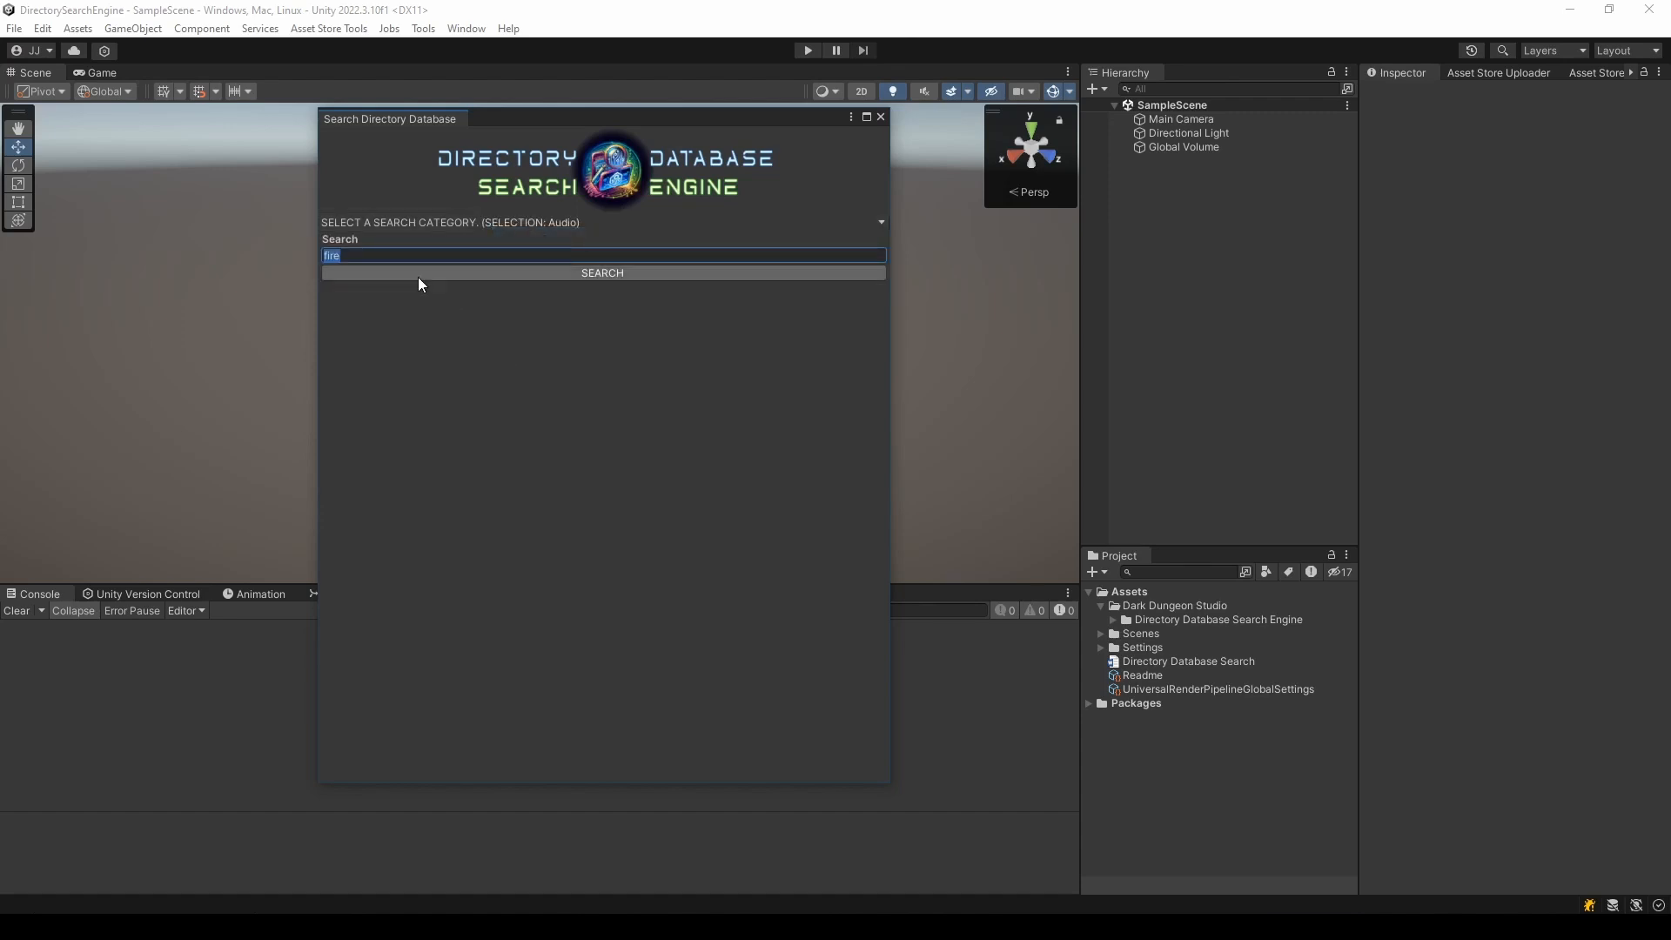
key("BackSpace")
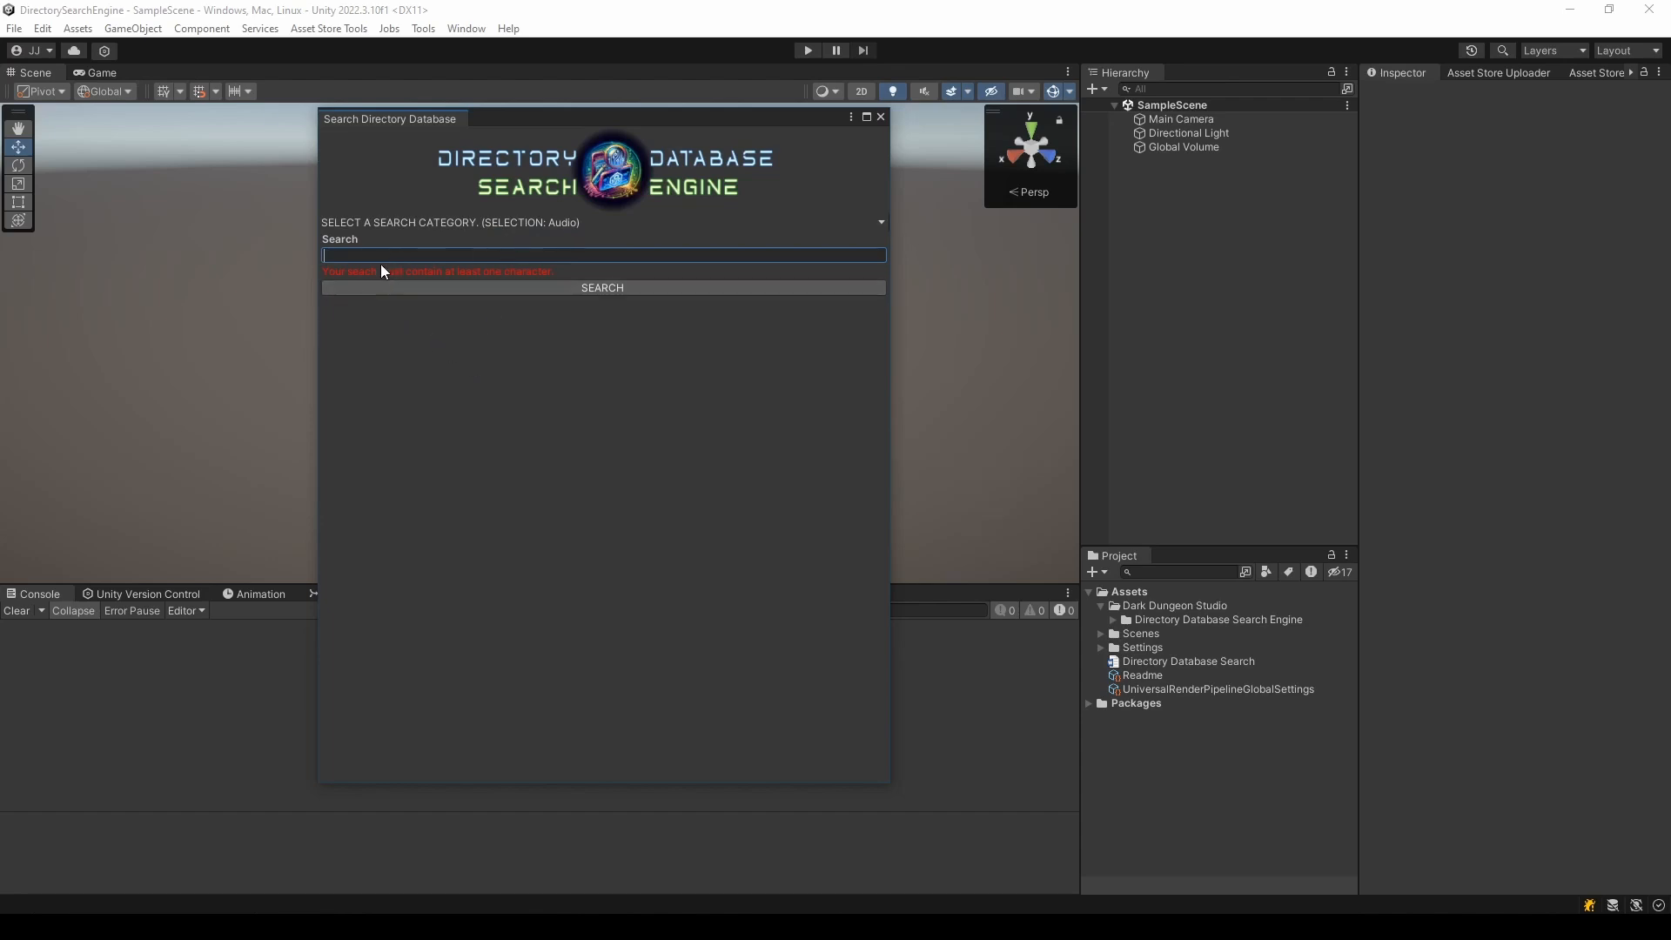
left_click(359, 286)
type("fire")
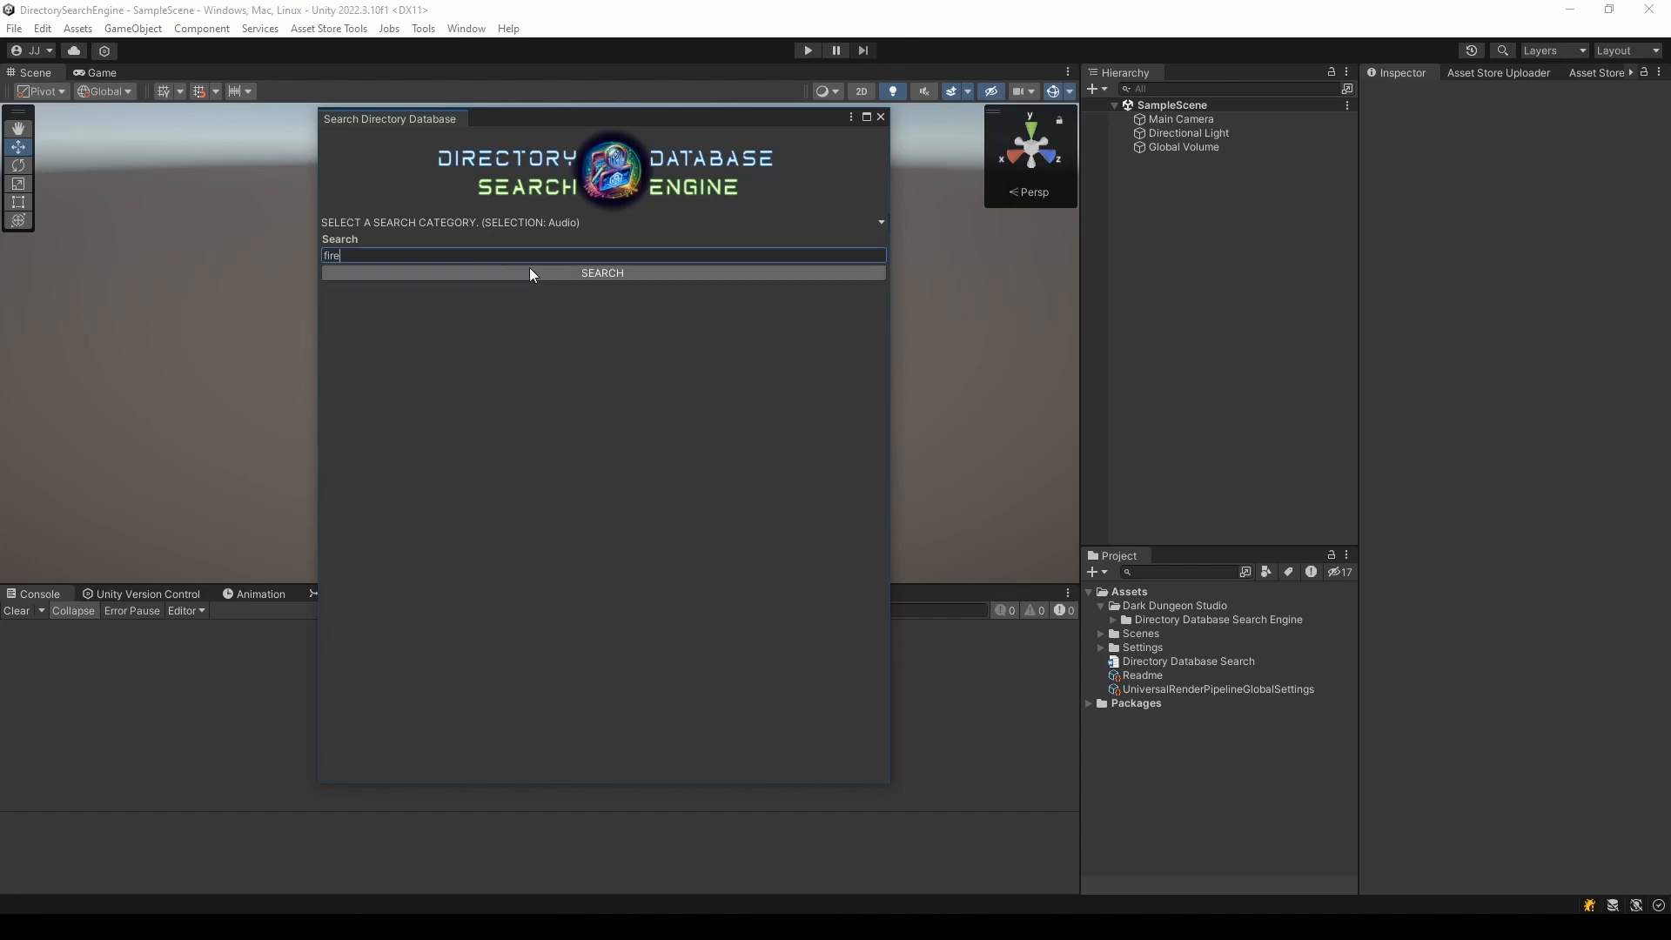
left_click(554, 272)
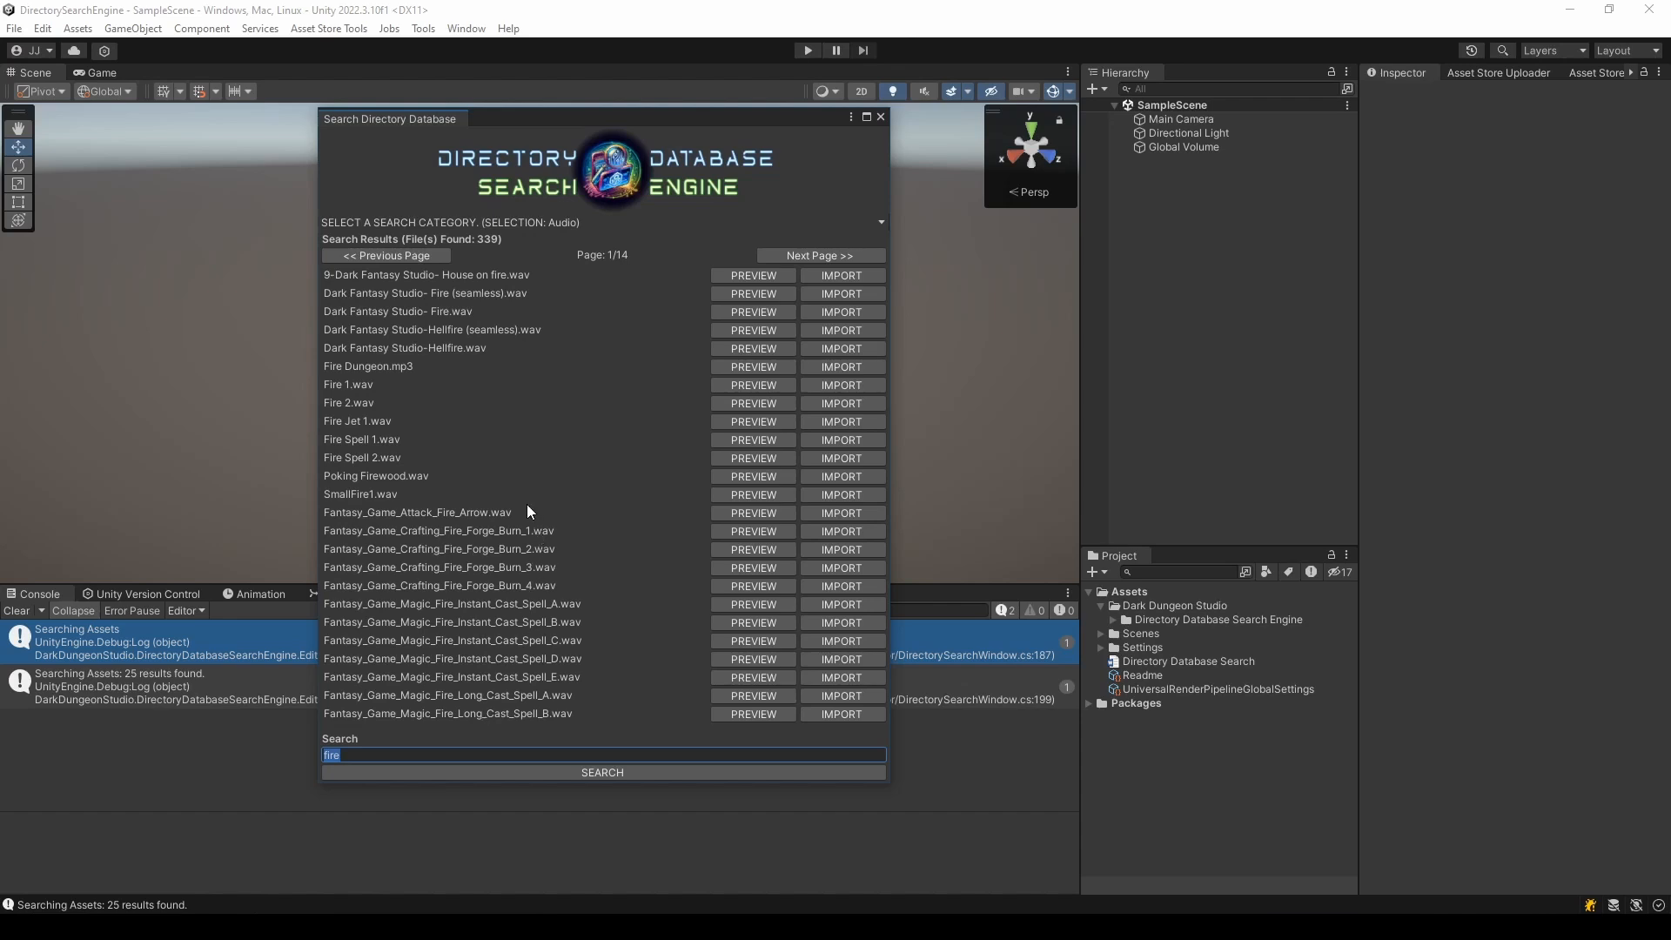
- Preview the sounds 9-Dark Fantasy Studio- House on fire.wav and Fire 1.wav from the search results
left_click(723, 275)
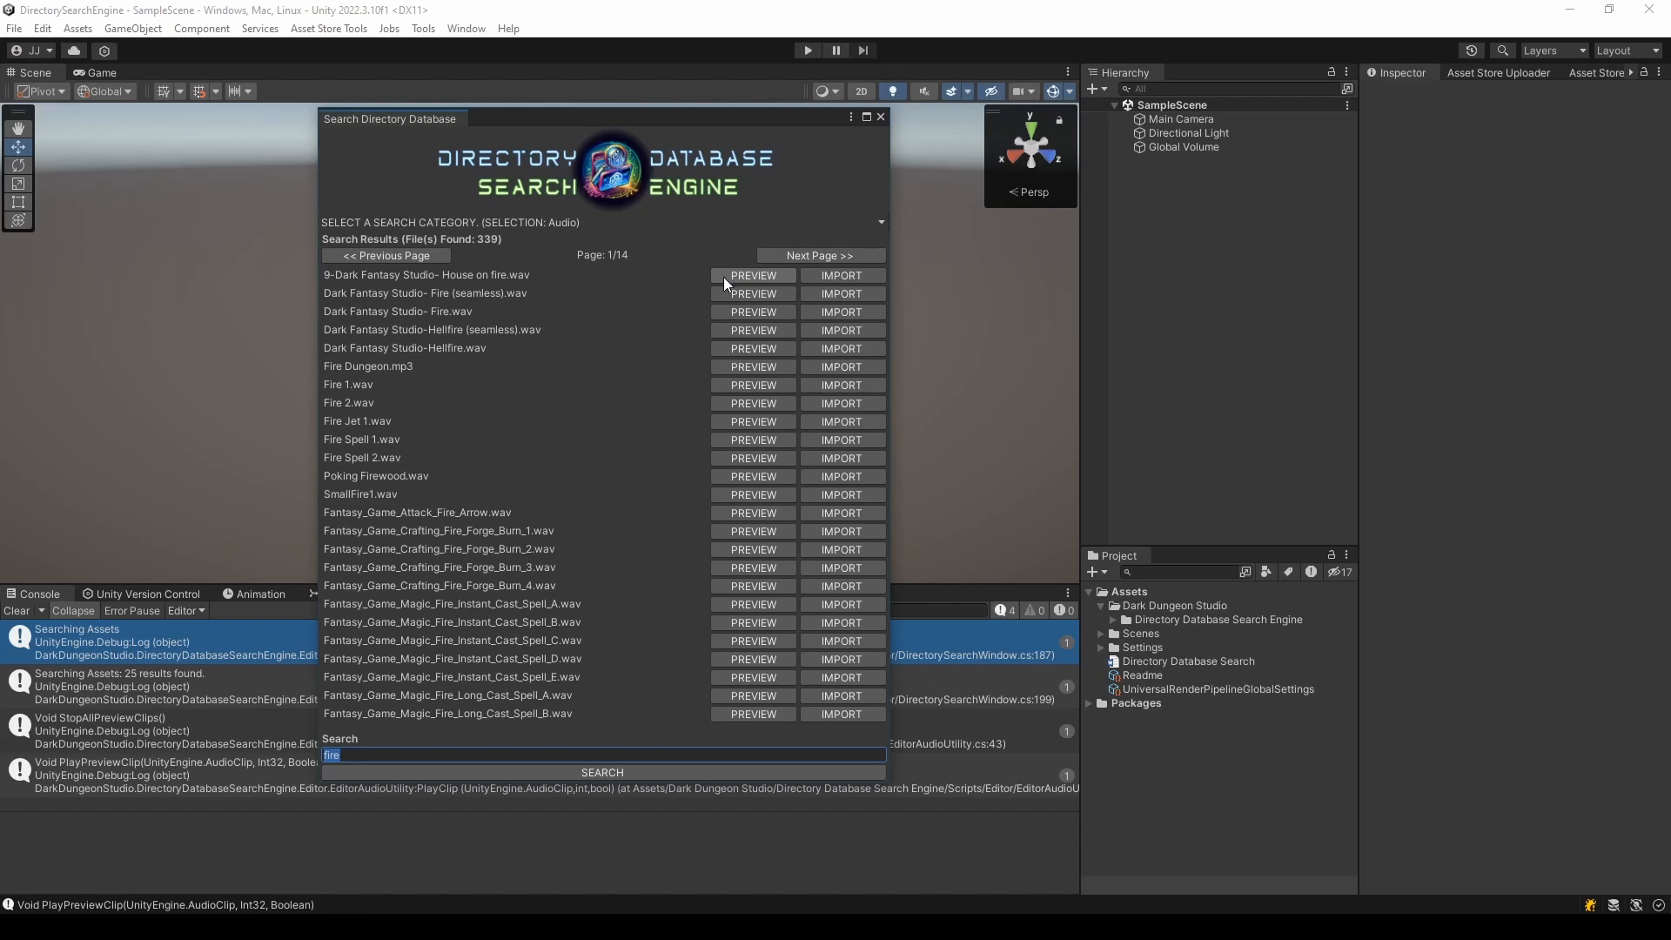
left_click(720, 384)
left_click_drag(644, 117, 608, 108)
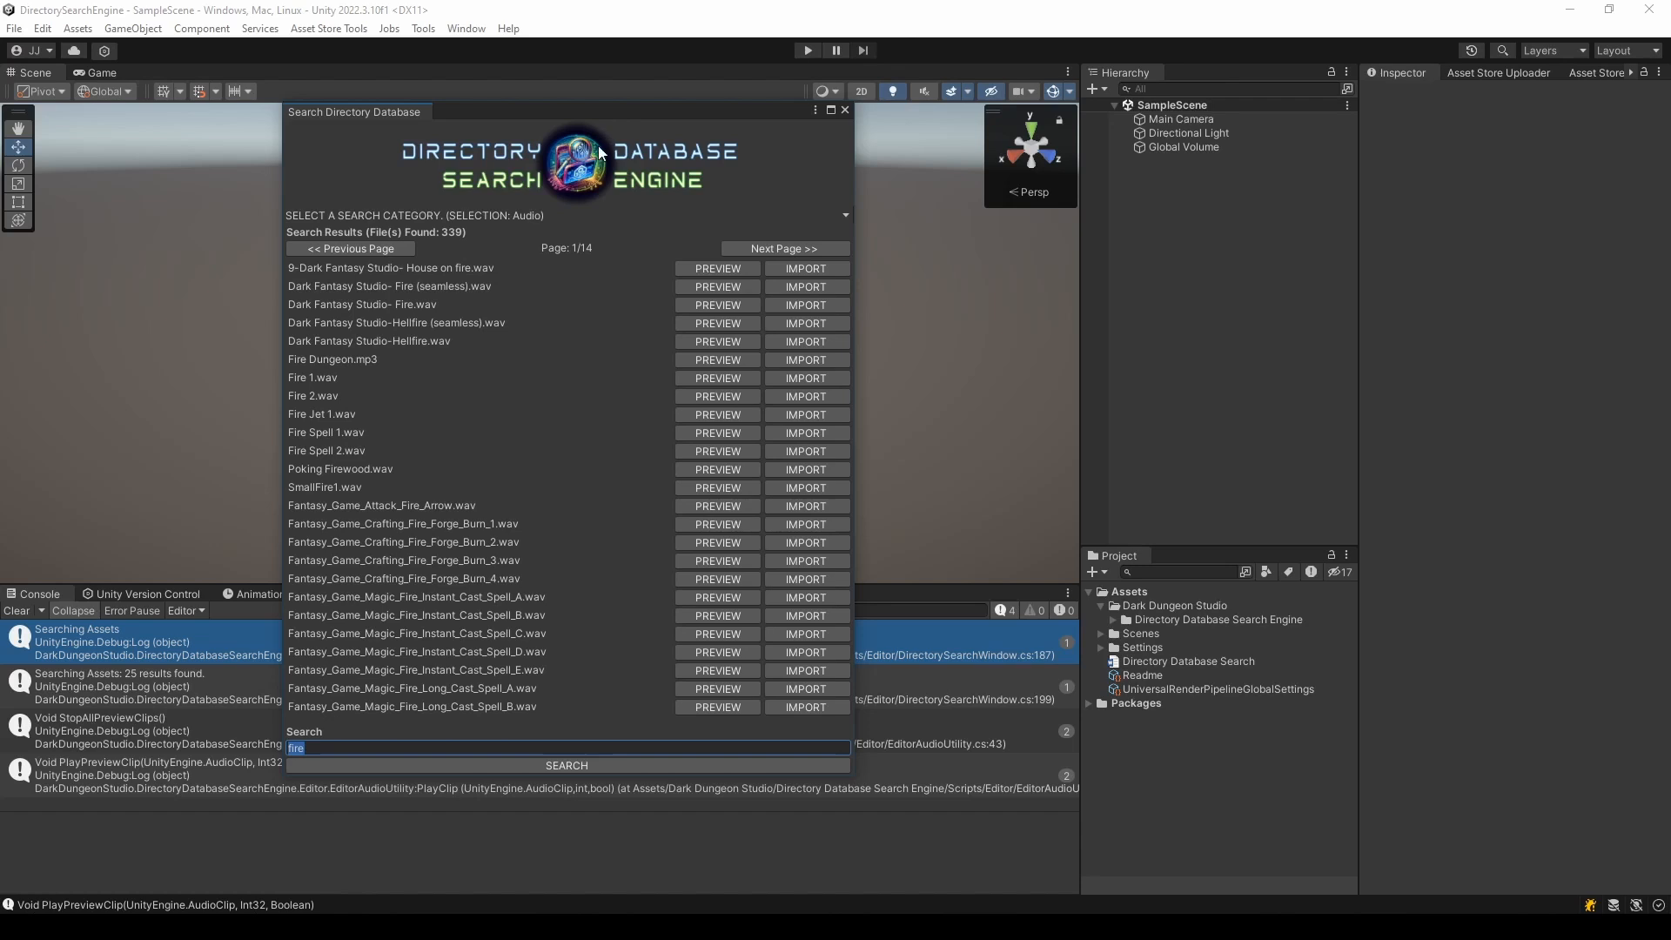
left_click_drag(625, 113, 592, 113)
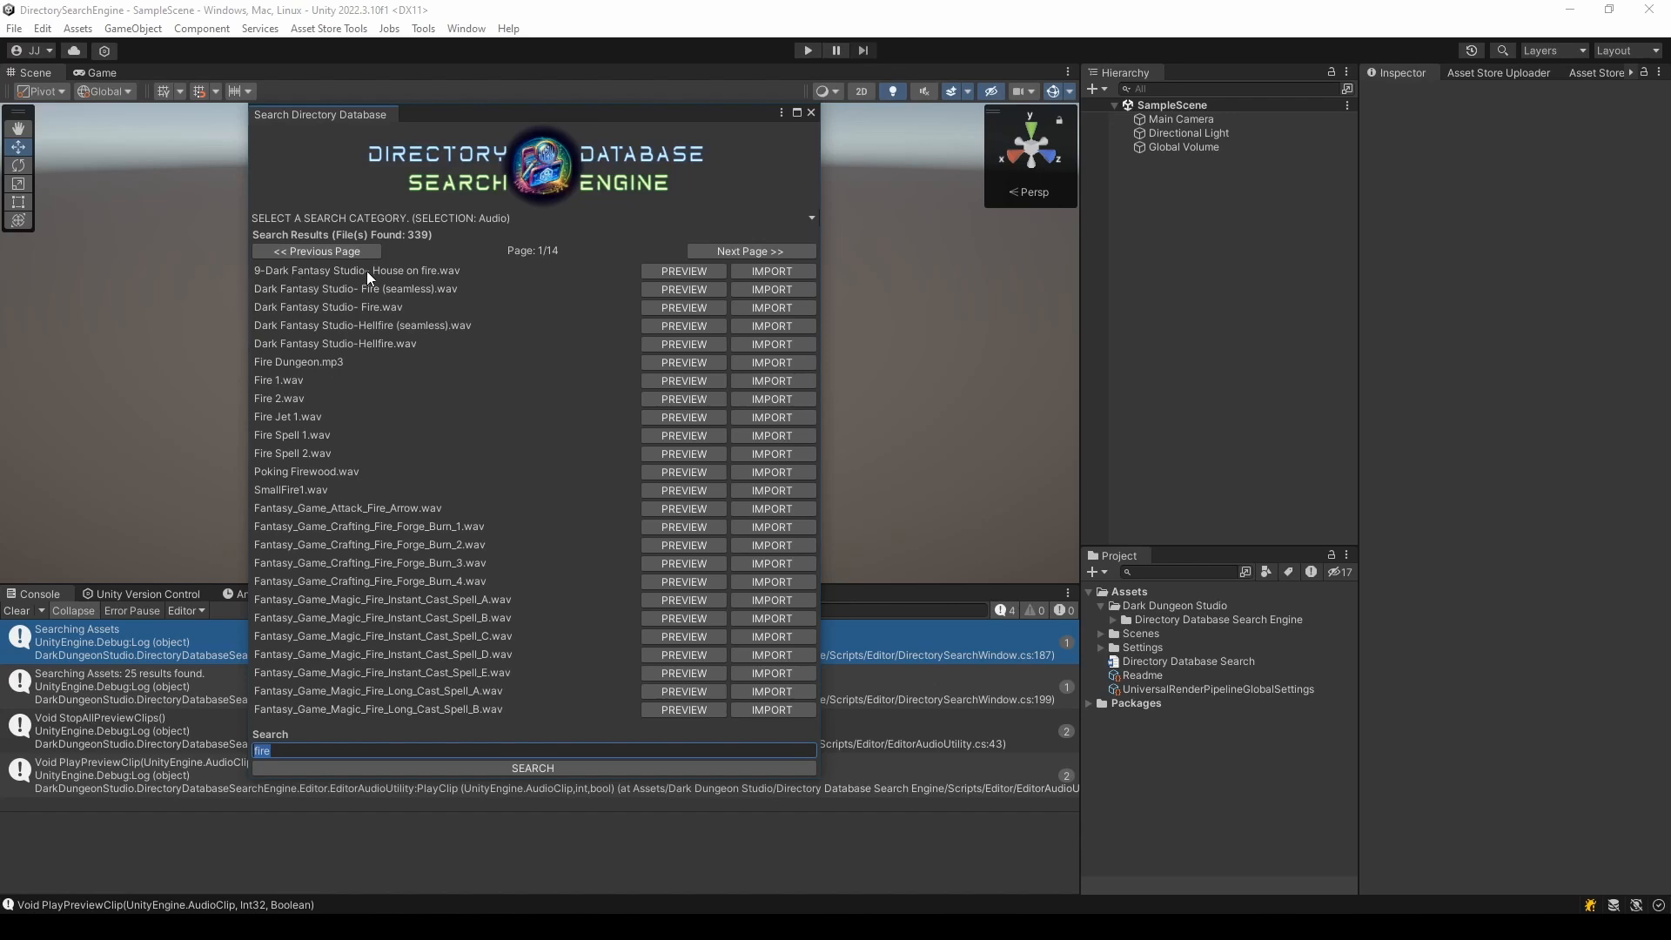
- Import 9-Dark Fantasy Studio- House on fire.wav and inspect the imported clip in the project's Audio folder
left_click(797, 274)
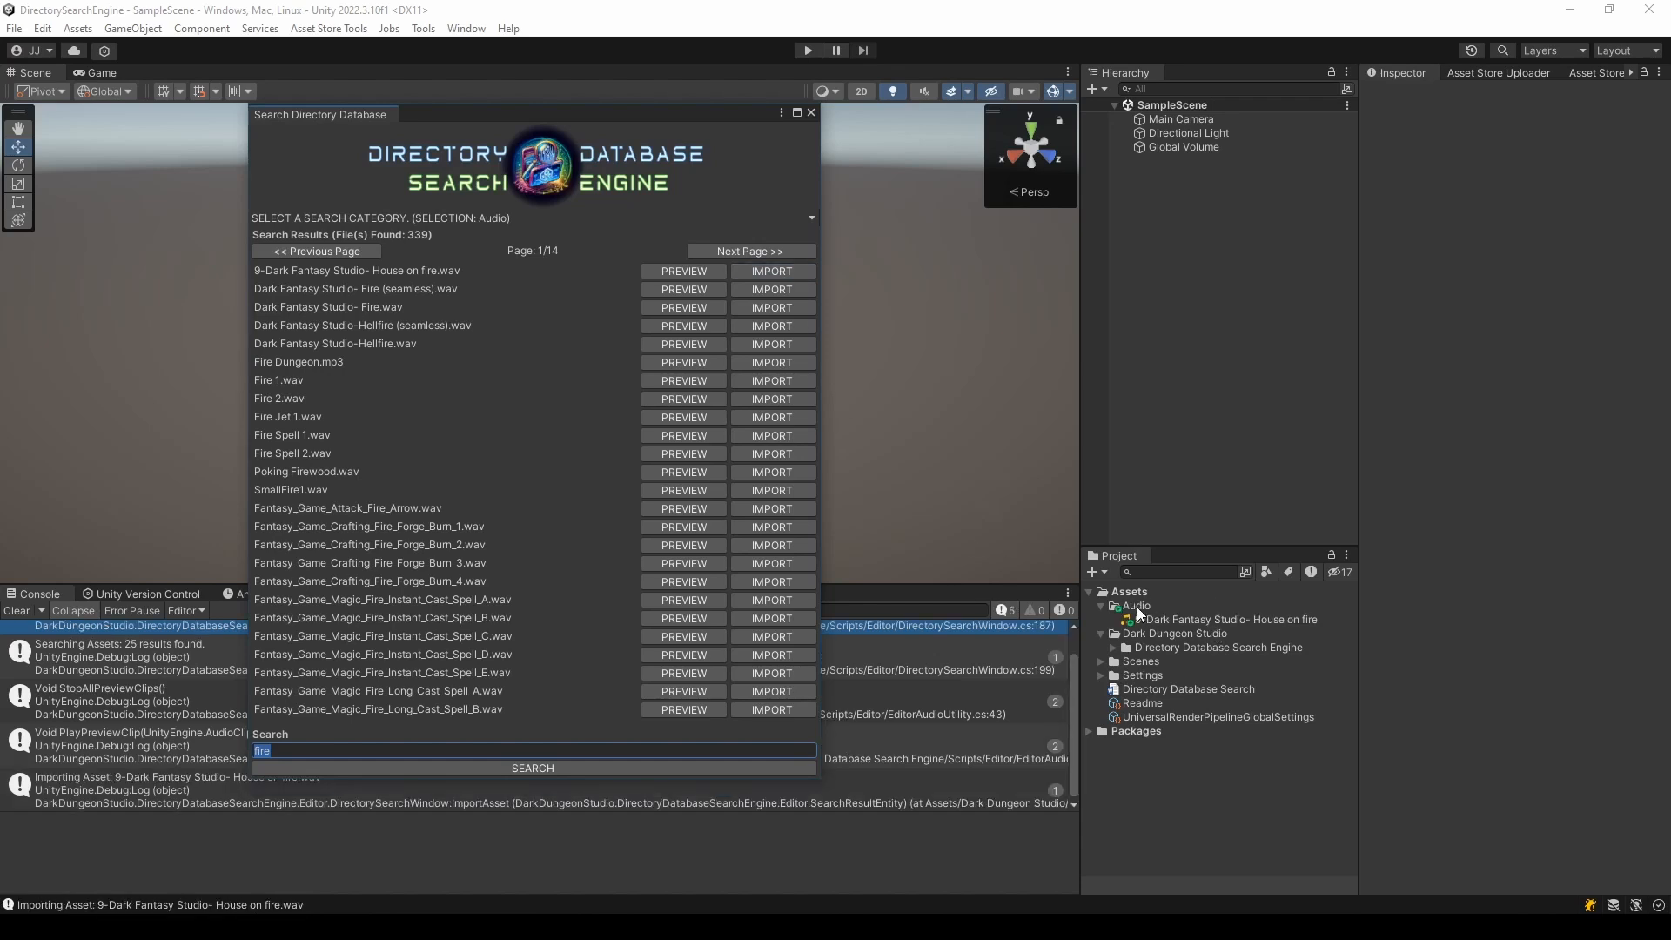
left_click(1136, 607)
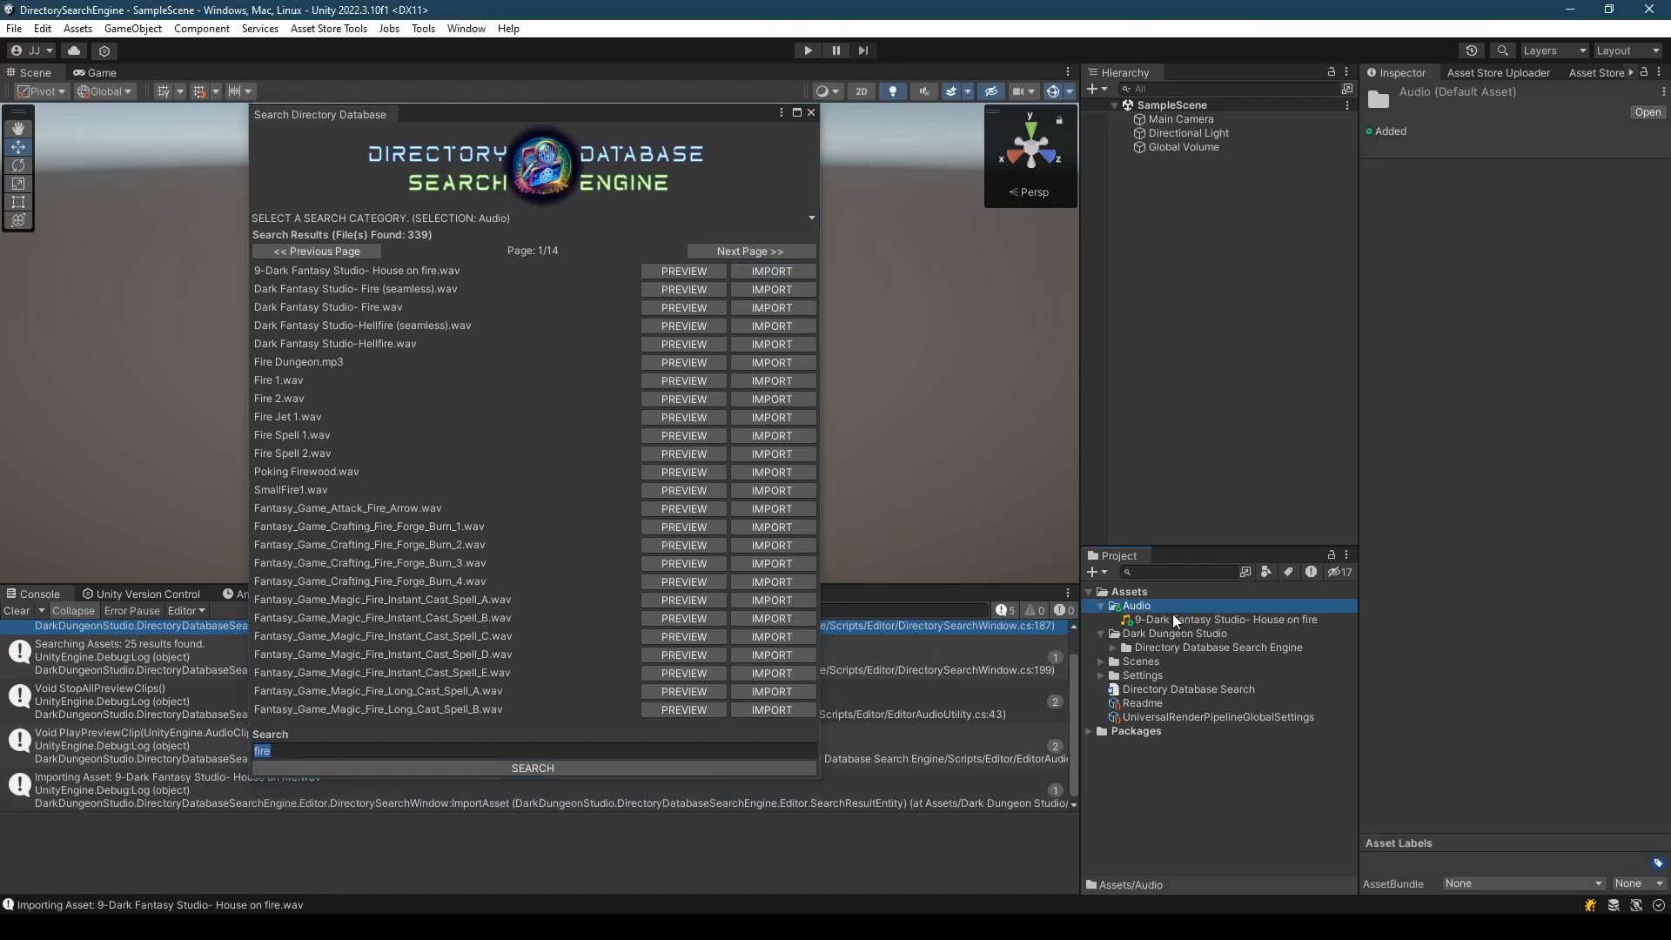
left_click(1216, 620)
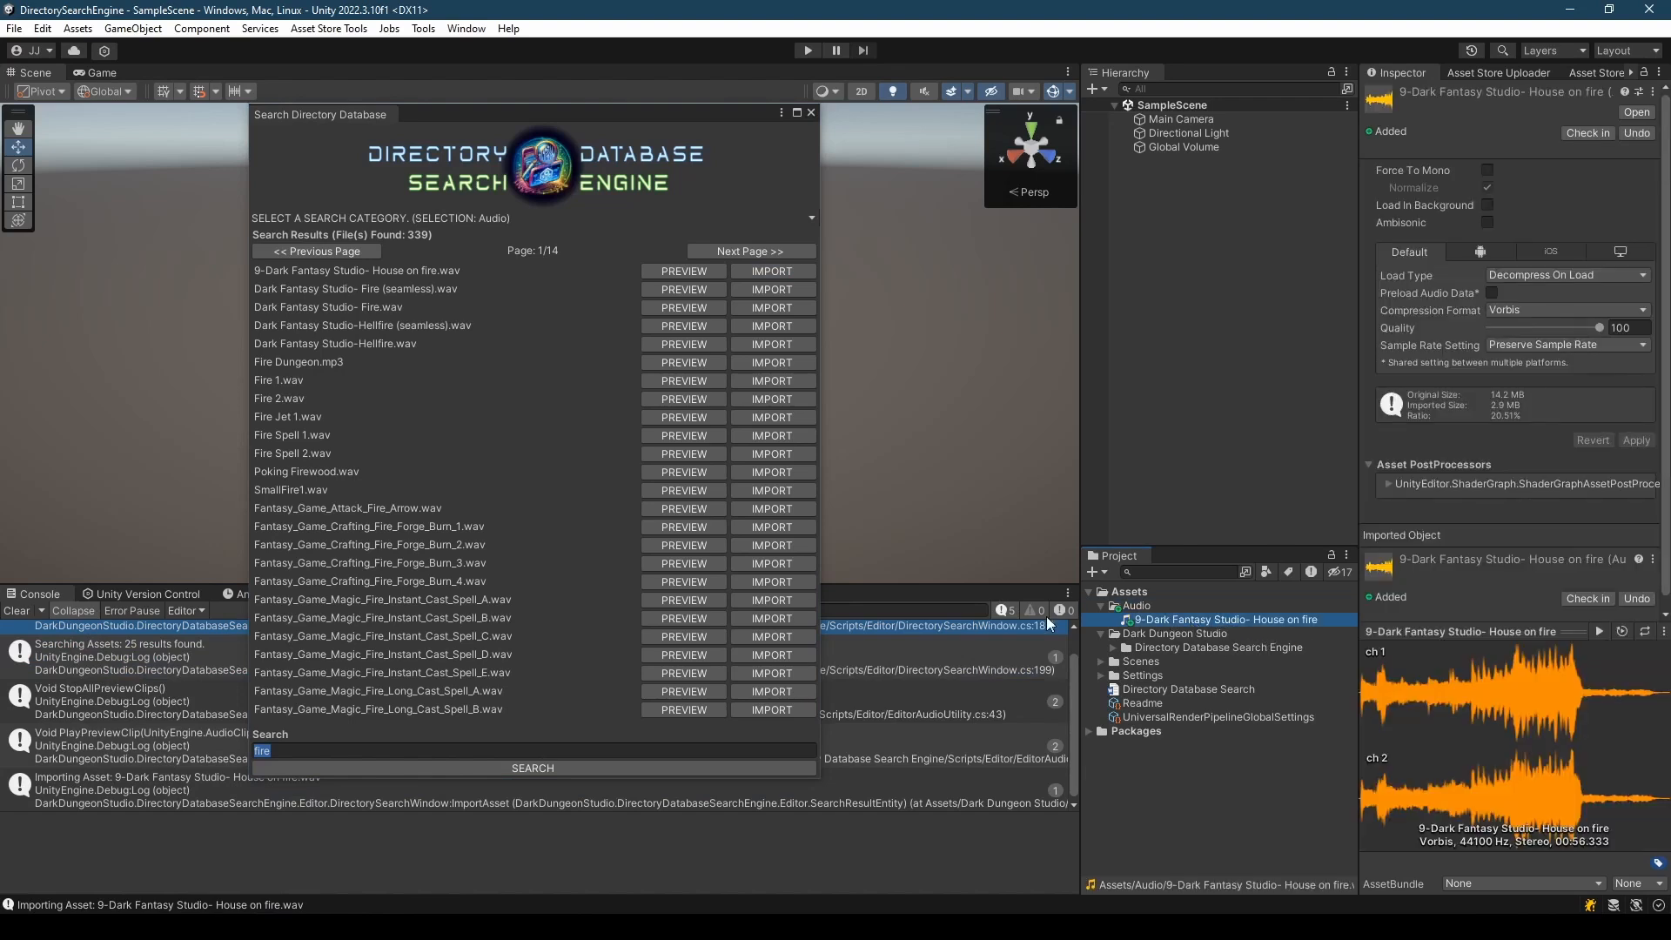
- Import Fire 1.wav, try to import it a second time and view the details of the latest console entry
left_click(755, 380)
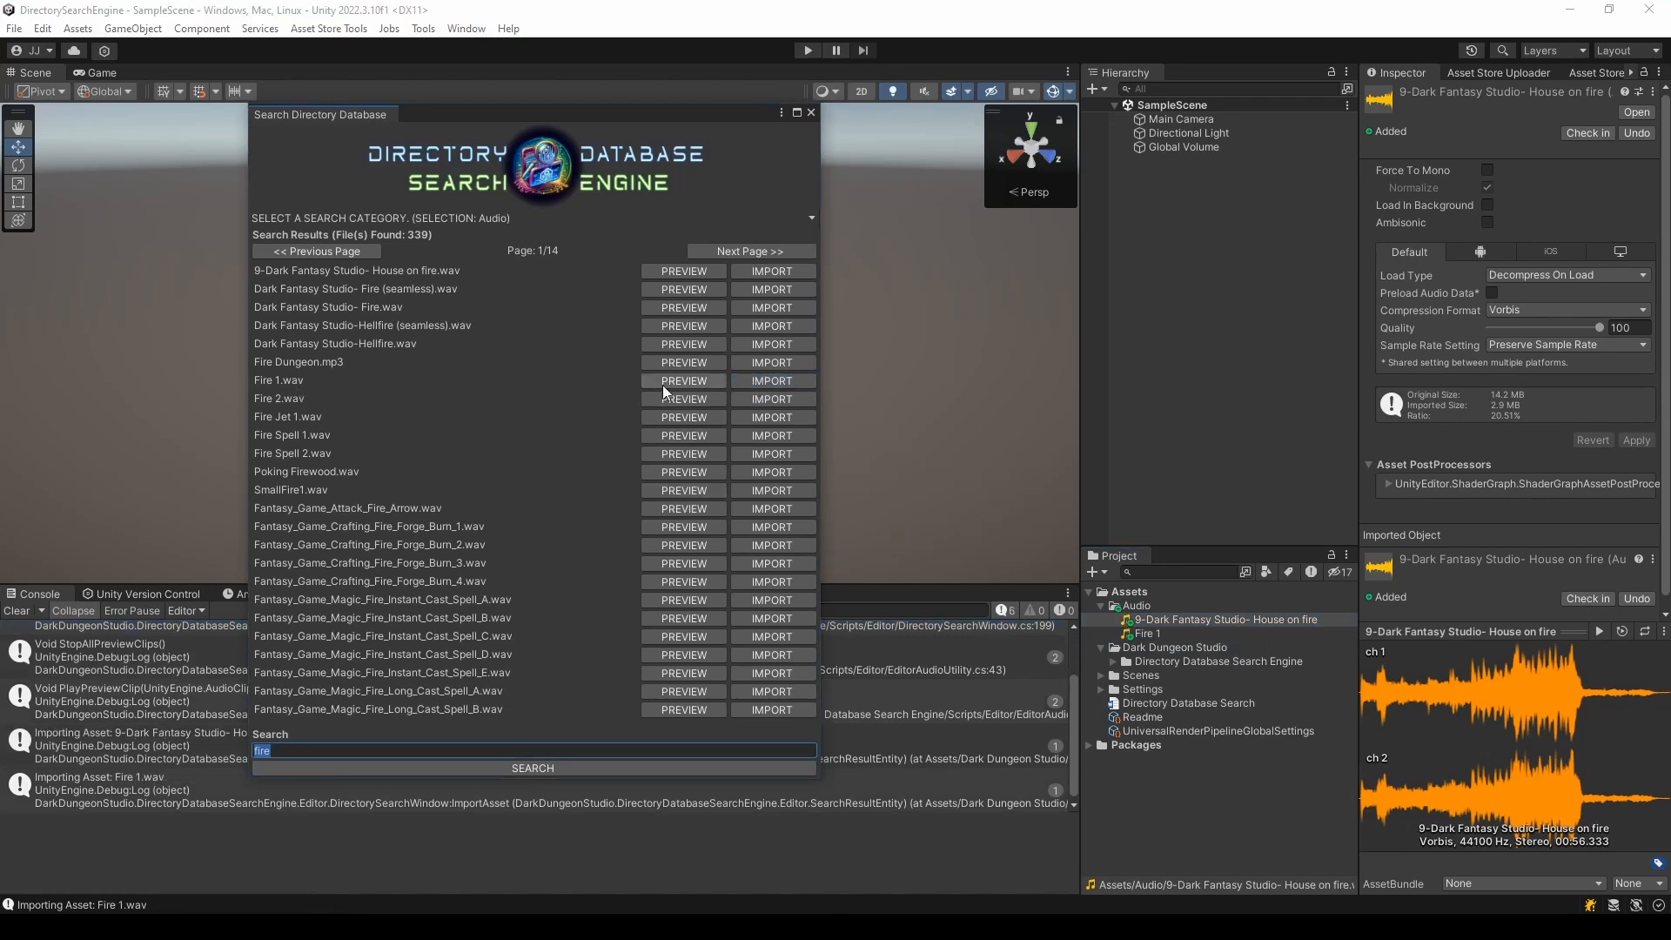
left_click(762, 383)
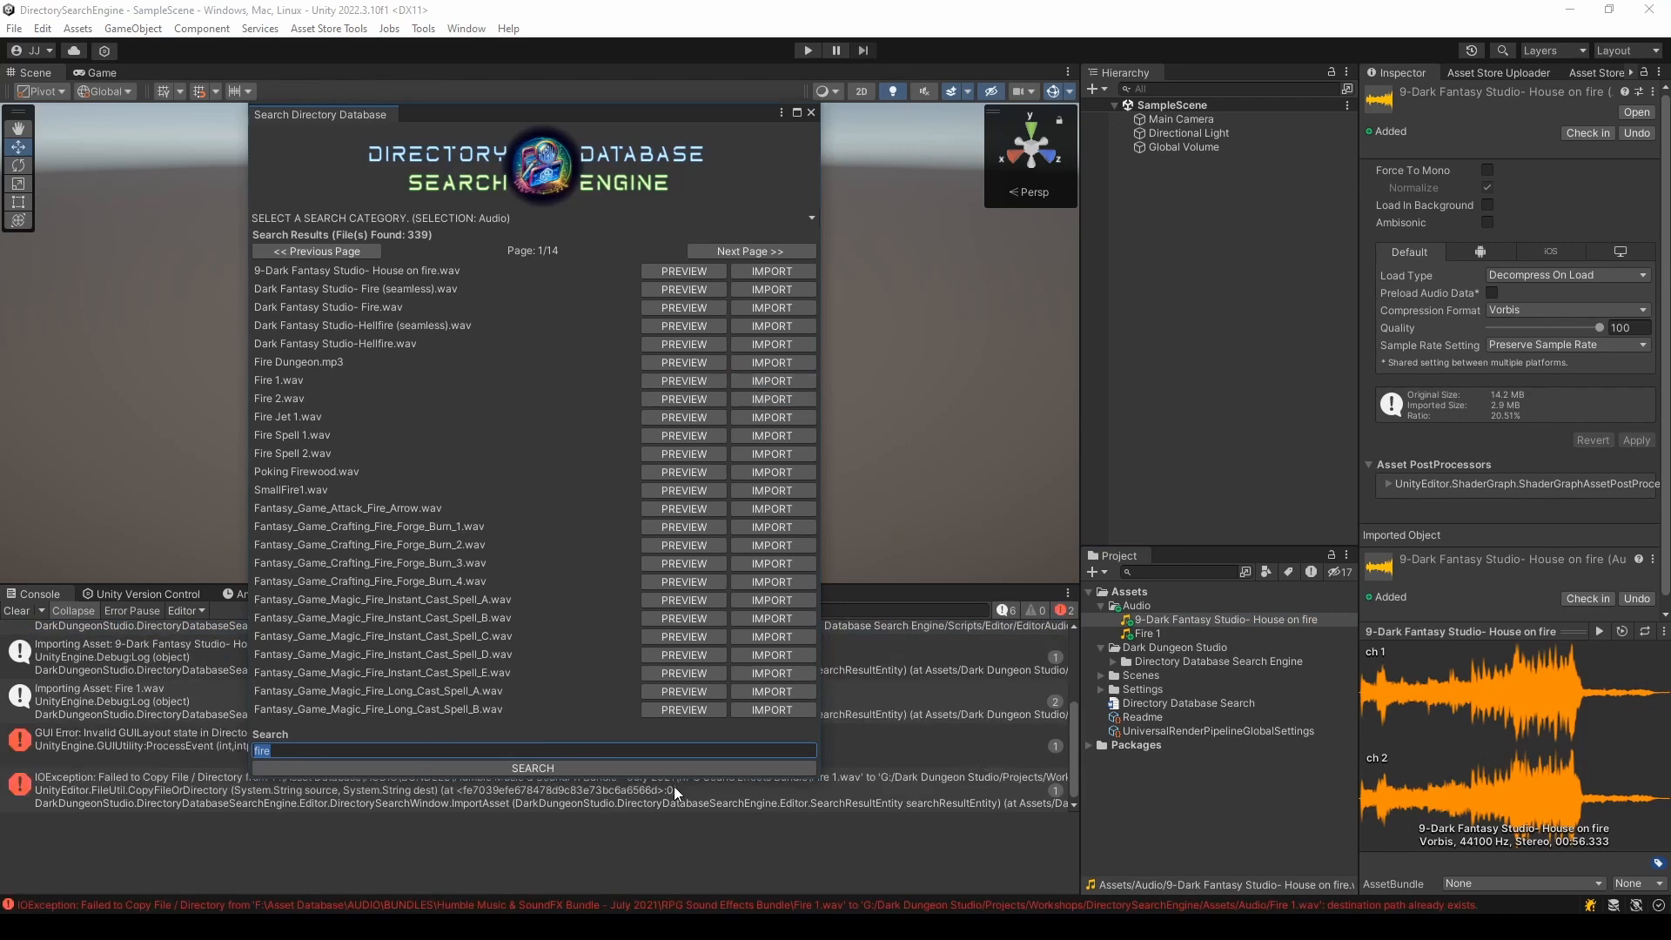
left_click(801, 796)
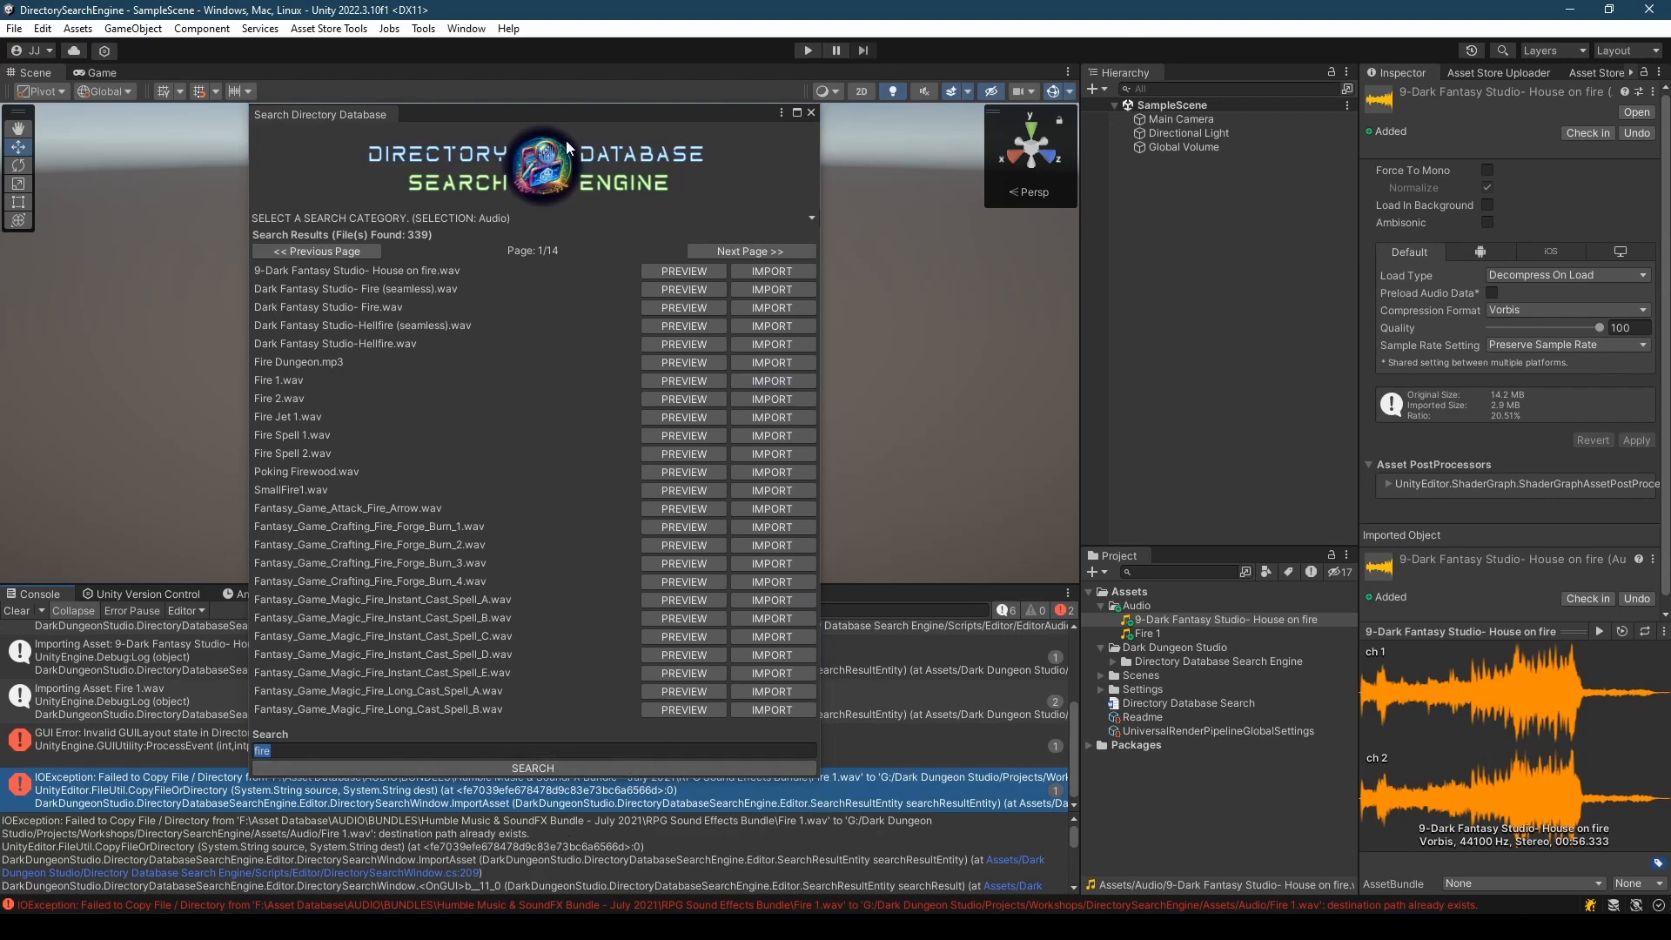
- Page forward through the "fire" search results to page 4
left_click_drag(550, 111, 585, 92)
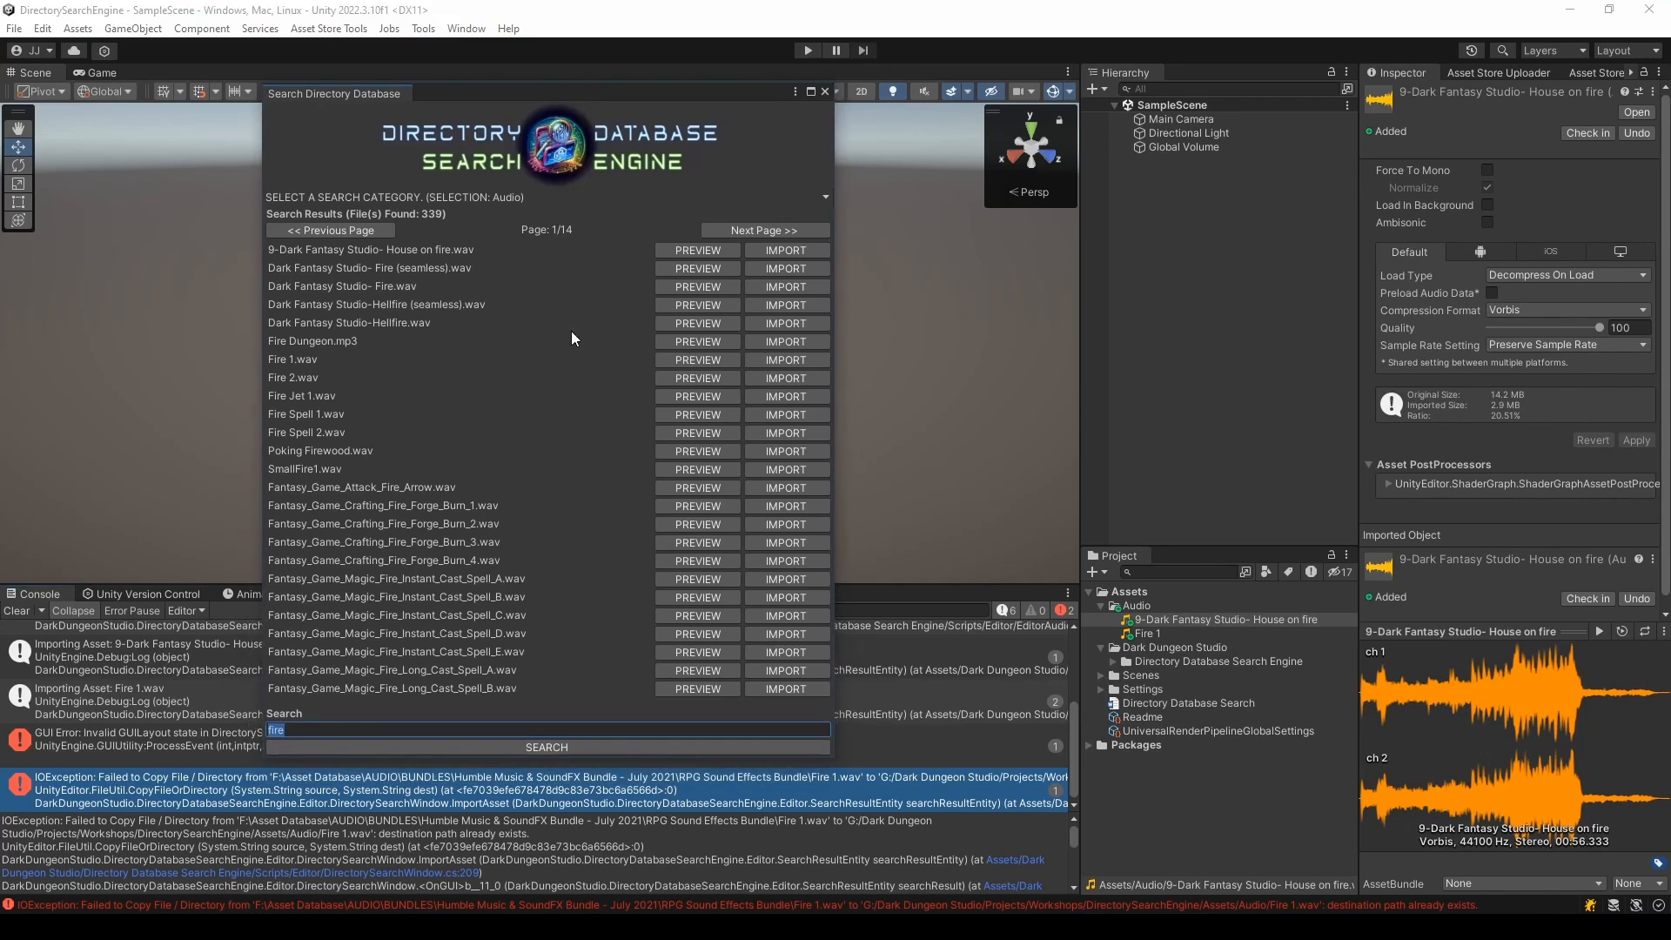
left_click(759, 229)
left_click(759, 230)
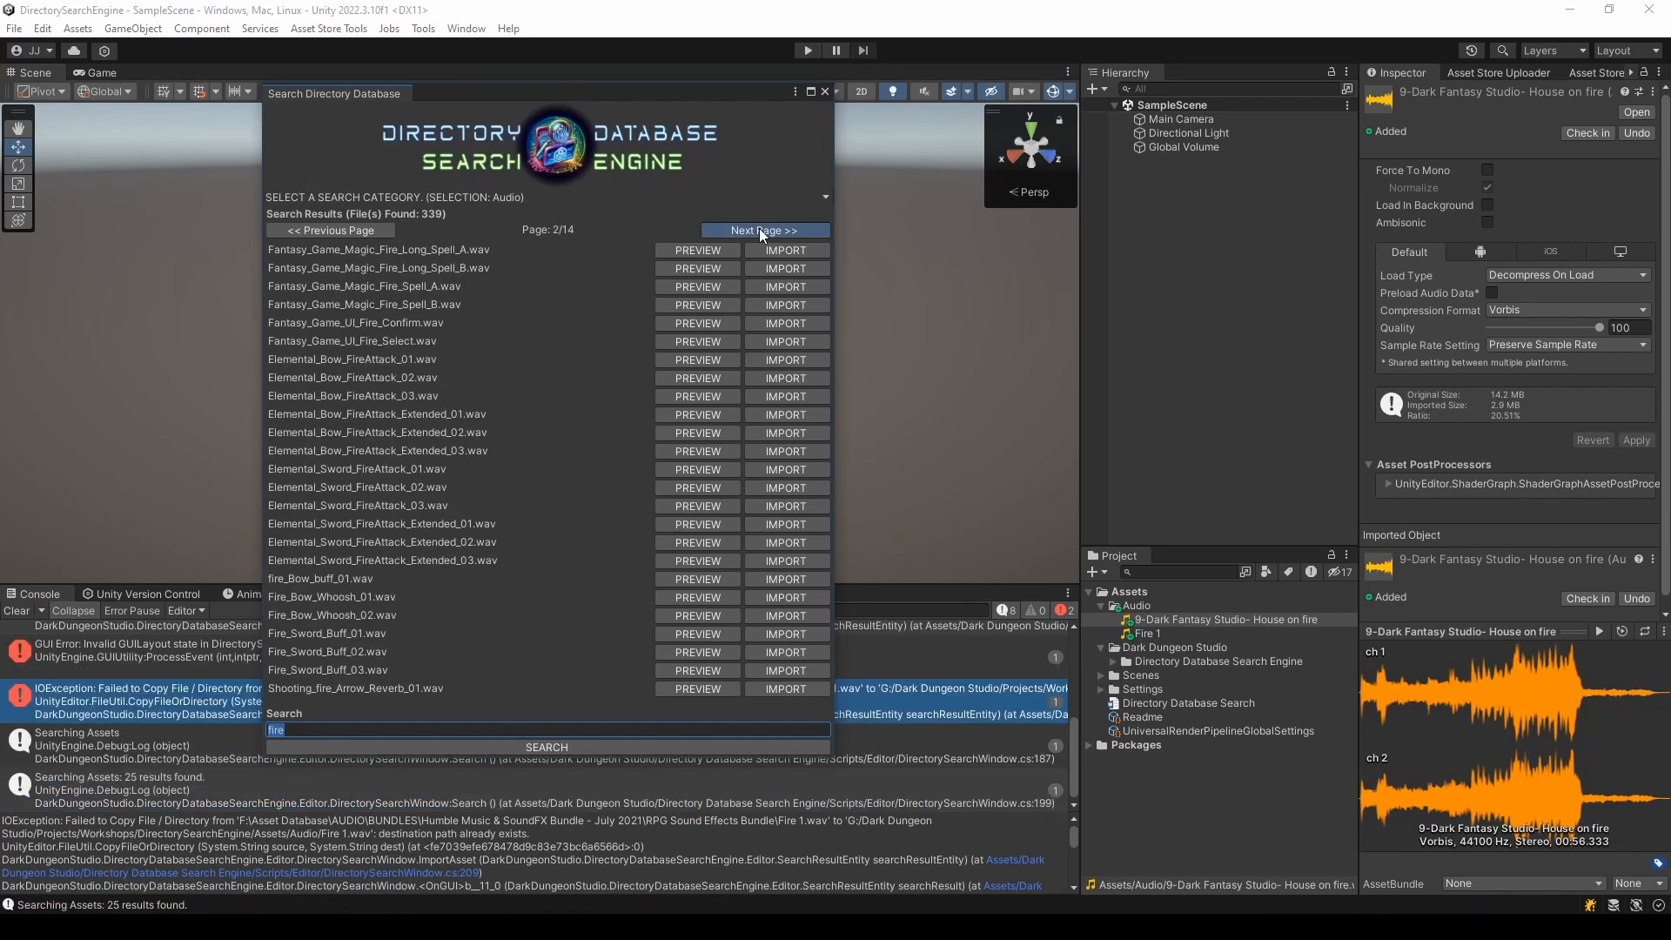
left_click(759, 229)
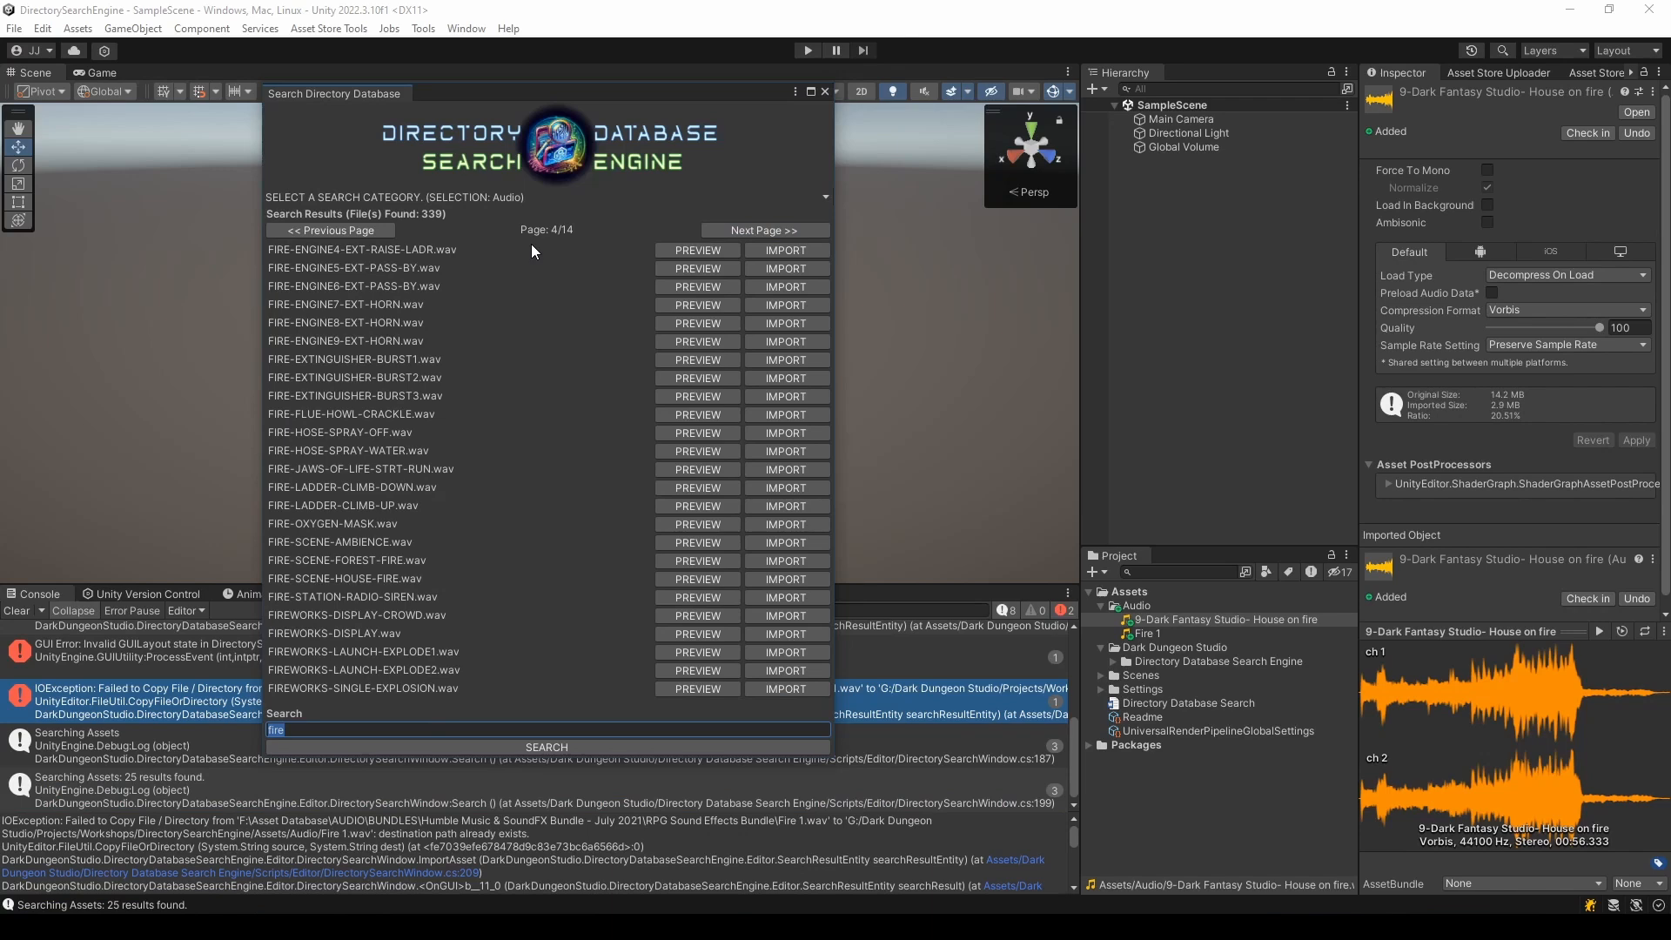
- Search the Audio category for "magic" and page forward to page 4 of the results
left_click(335, 735)
key("BackSpace")
key("BackSpace")
key("BackSpace")
key("BackSpace")
type("magic")
left_click(546, 739)
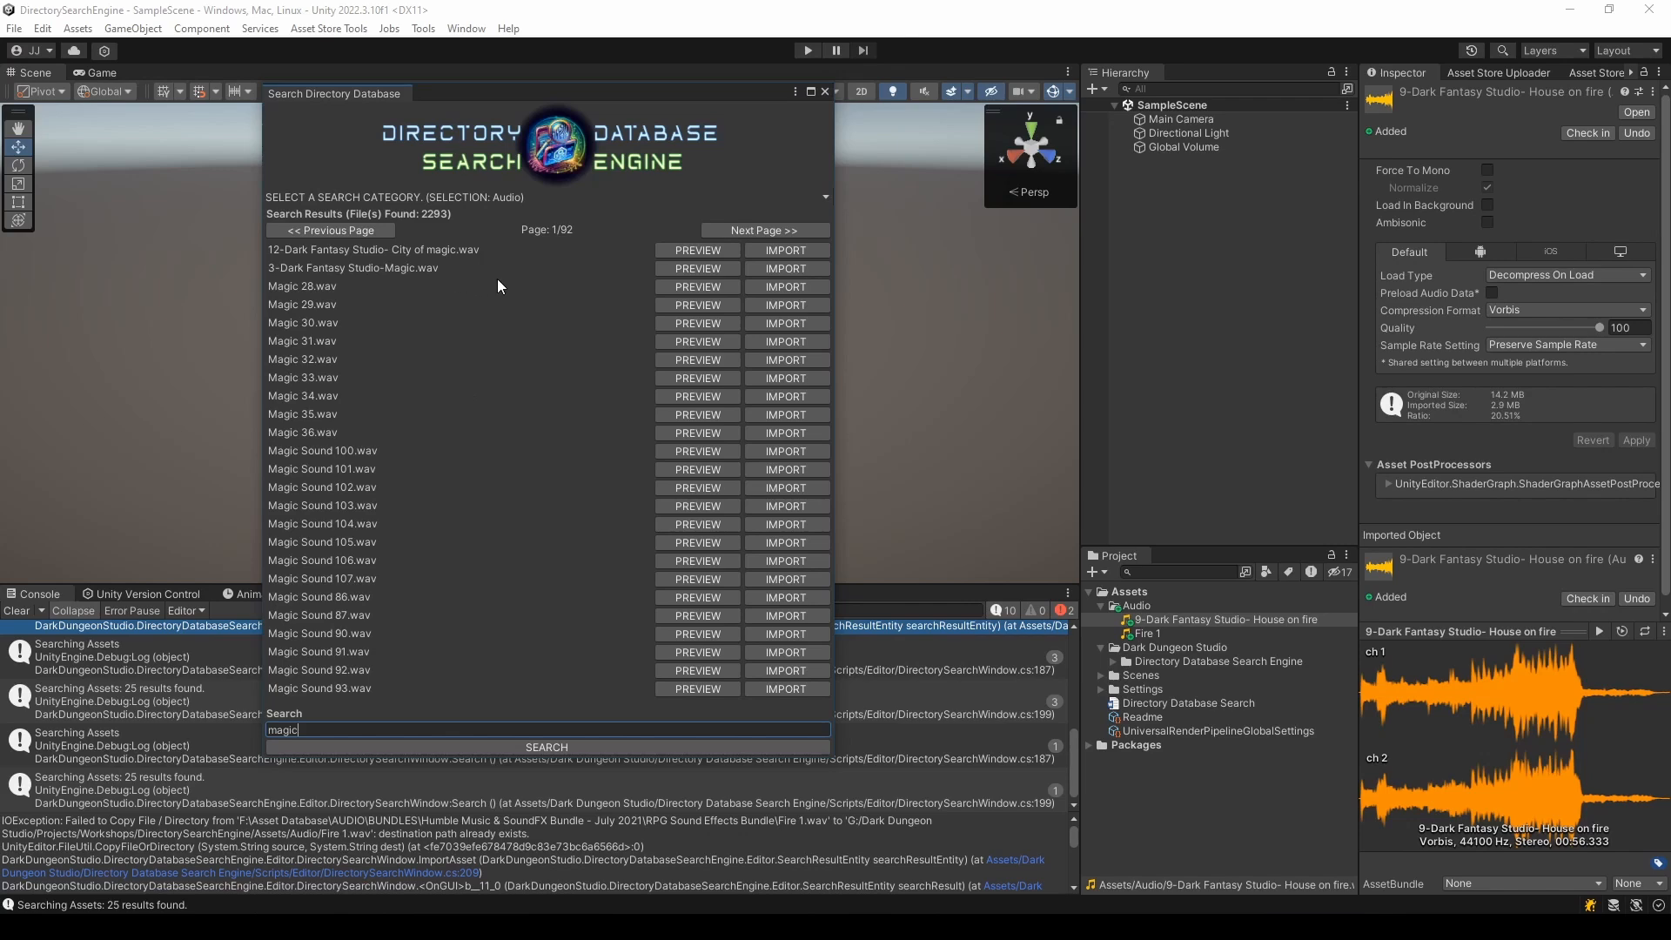
left_click(723, 228)
left_click(732, 228)
left_click(733, 228)
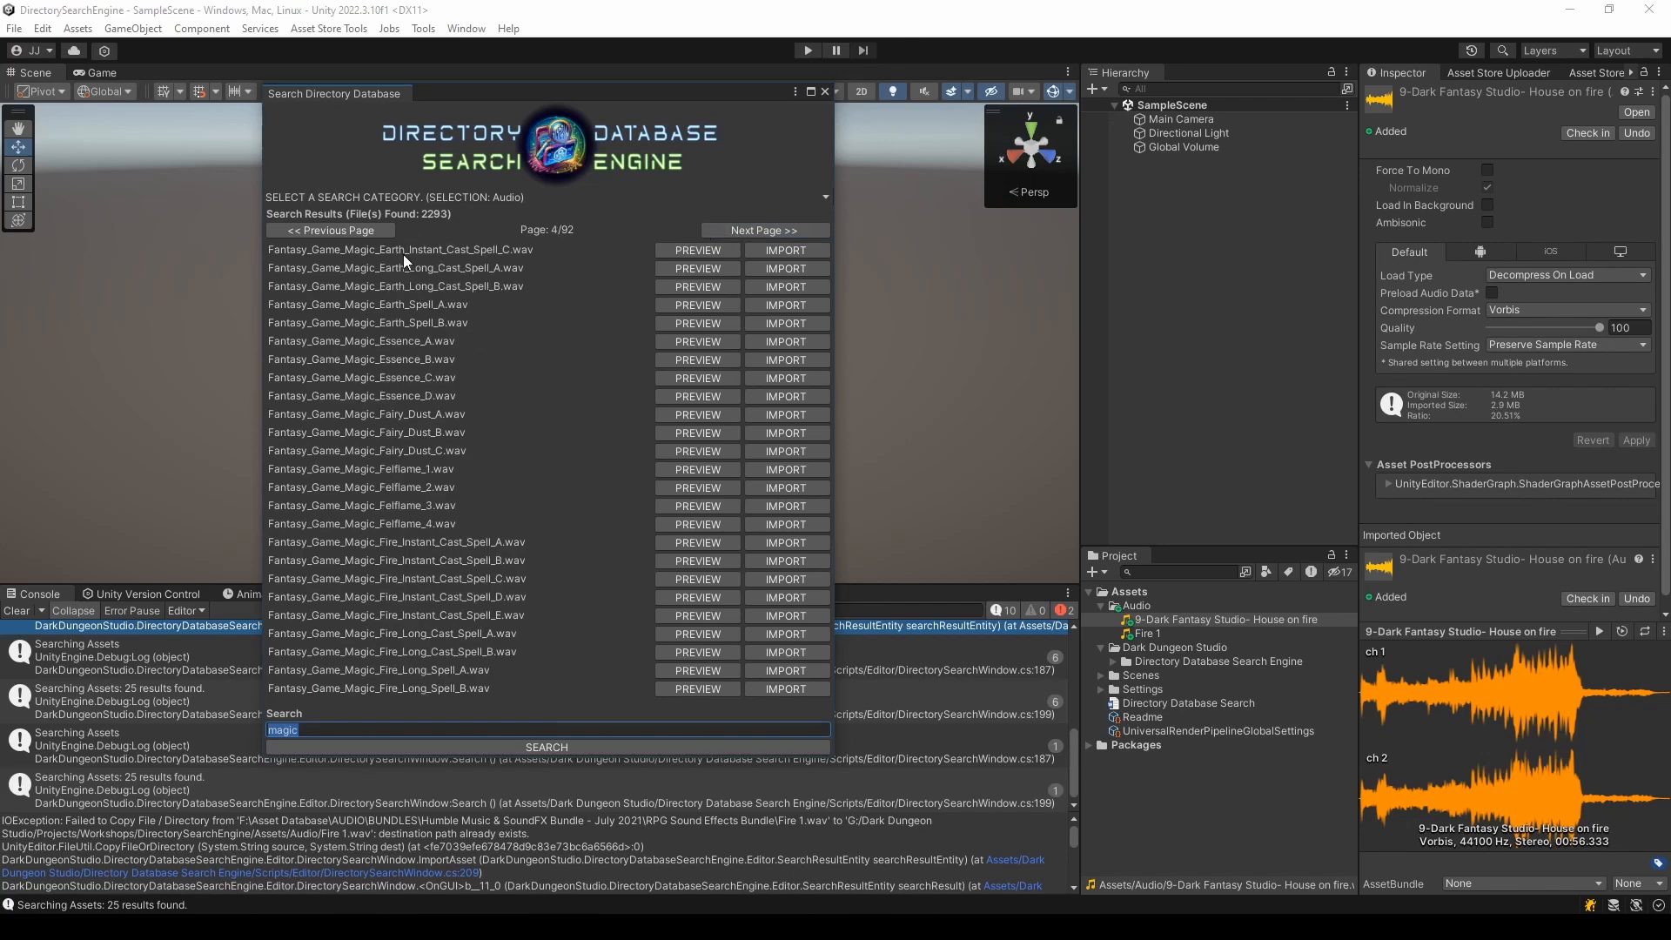
- Replace the search term with the wildcard query "magic*cast" and run the search
left_click(351, 724)
key("BackSpace")
key("BackSpace")
key("BackSpace")
key("BackSpace")
key("BackSpace")
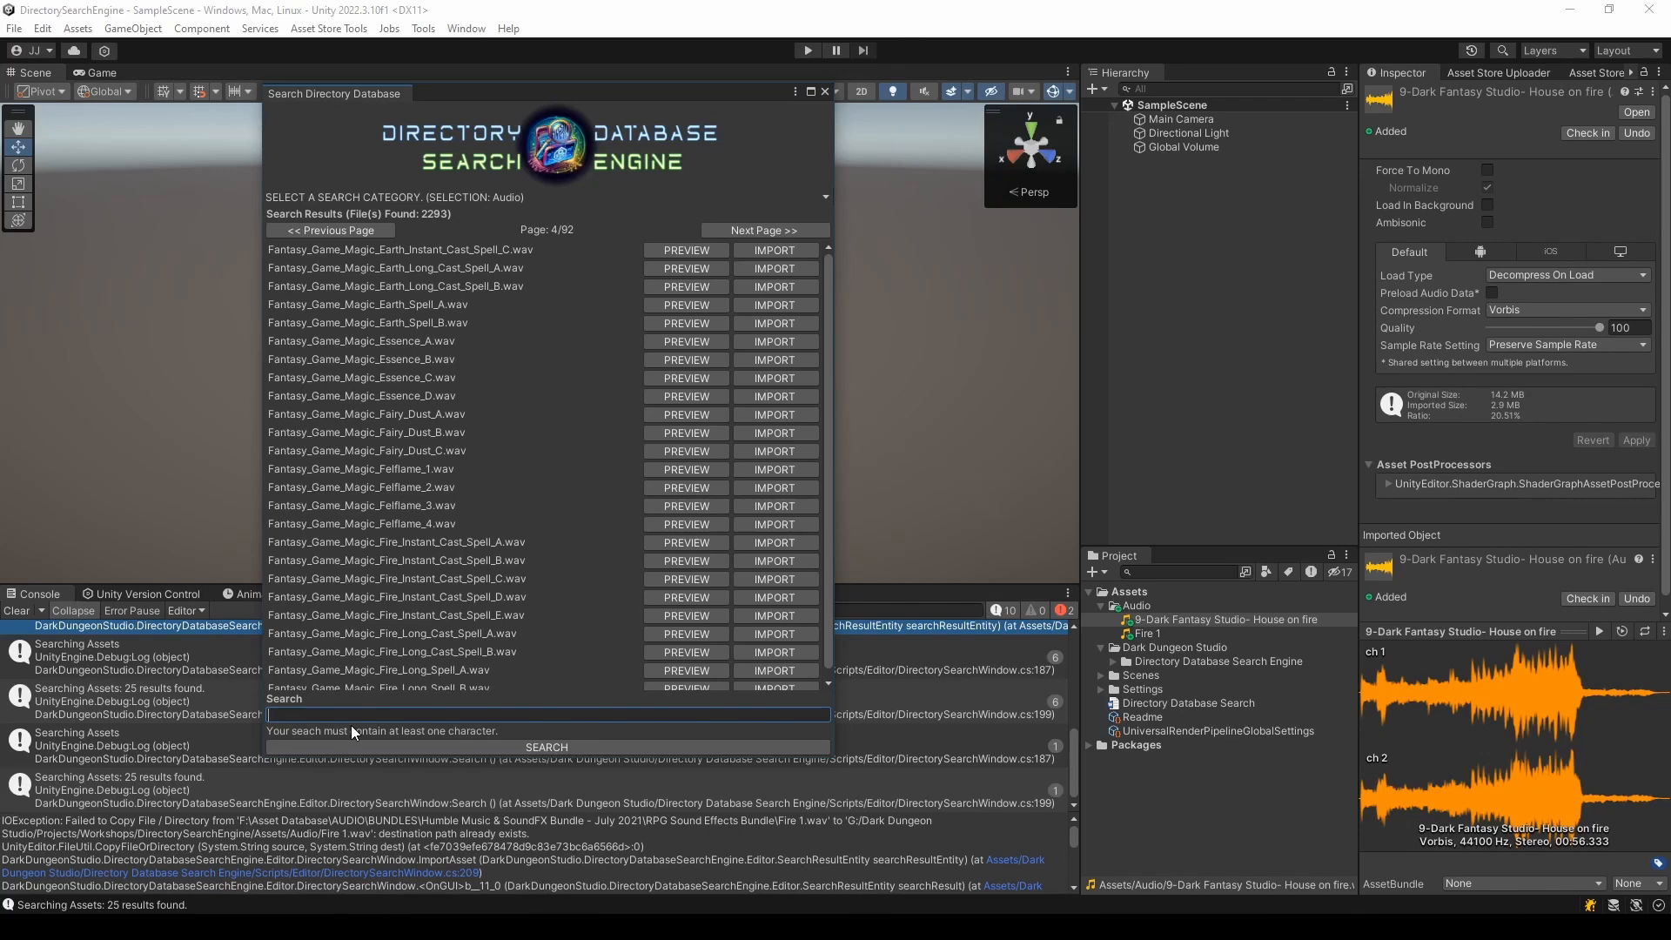
key("Return")
left_click(338, 714)
type("magi")
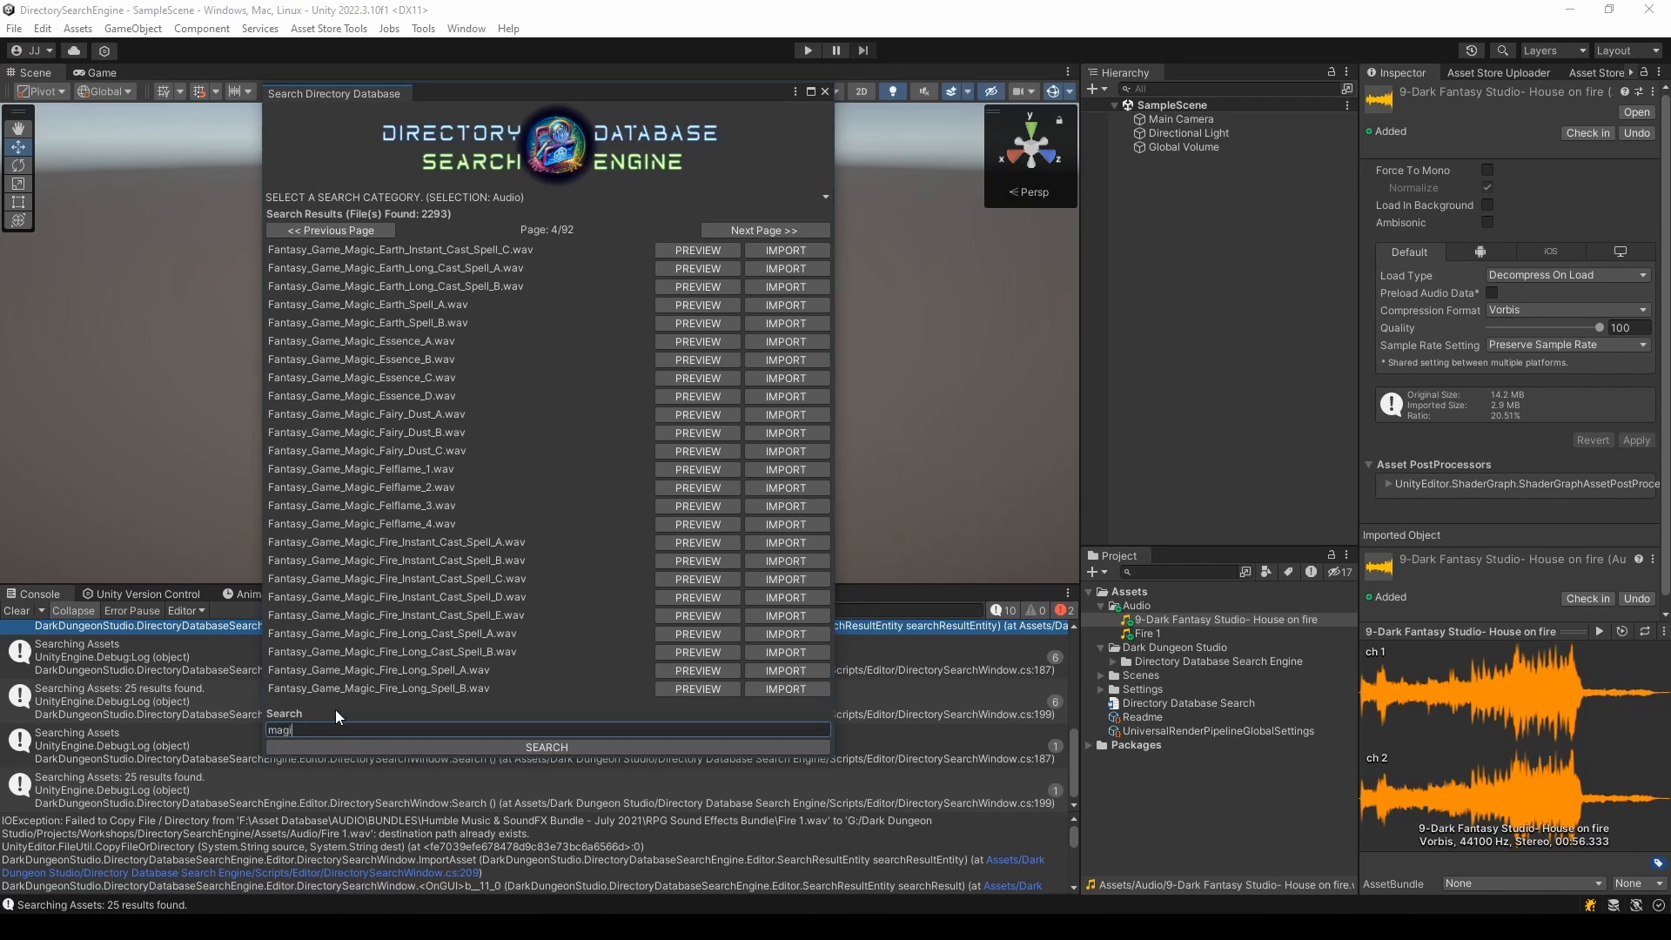
type("c*cast")
left_click(492, 747)
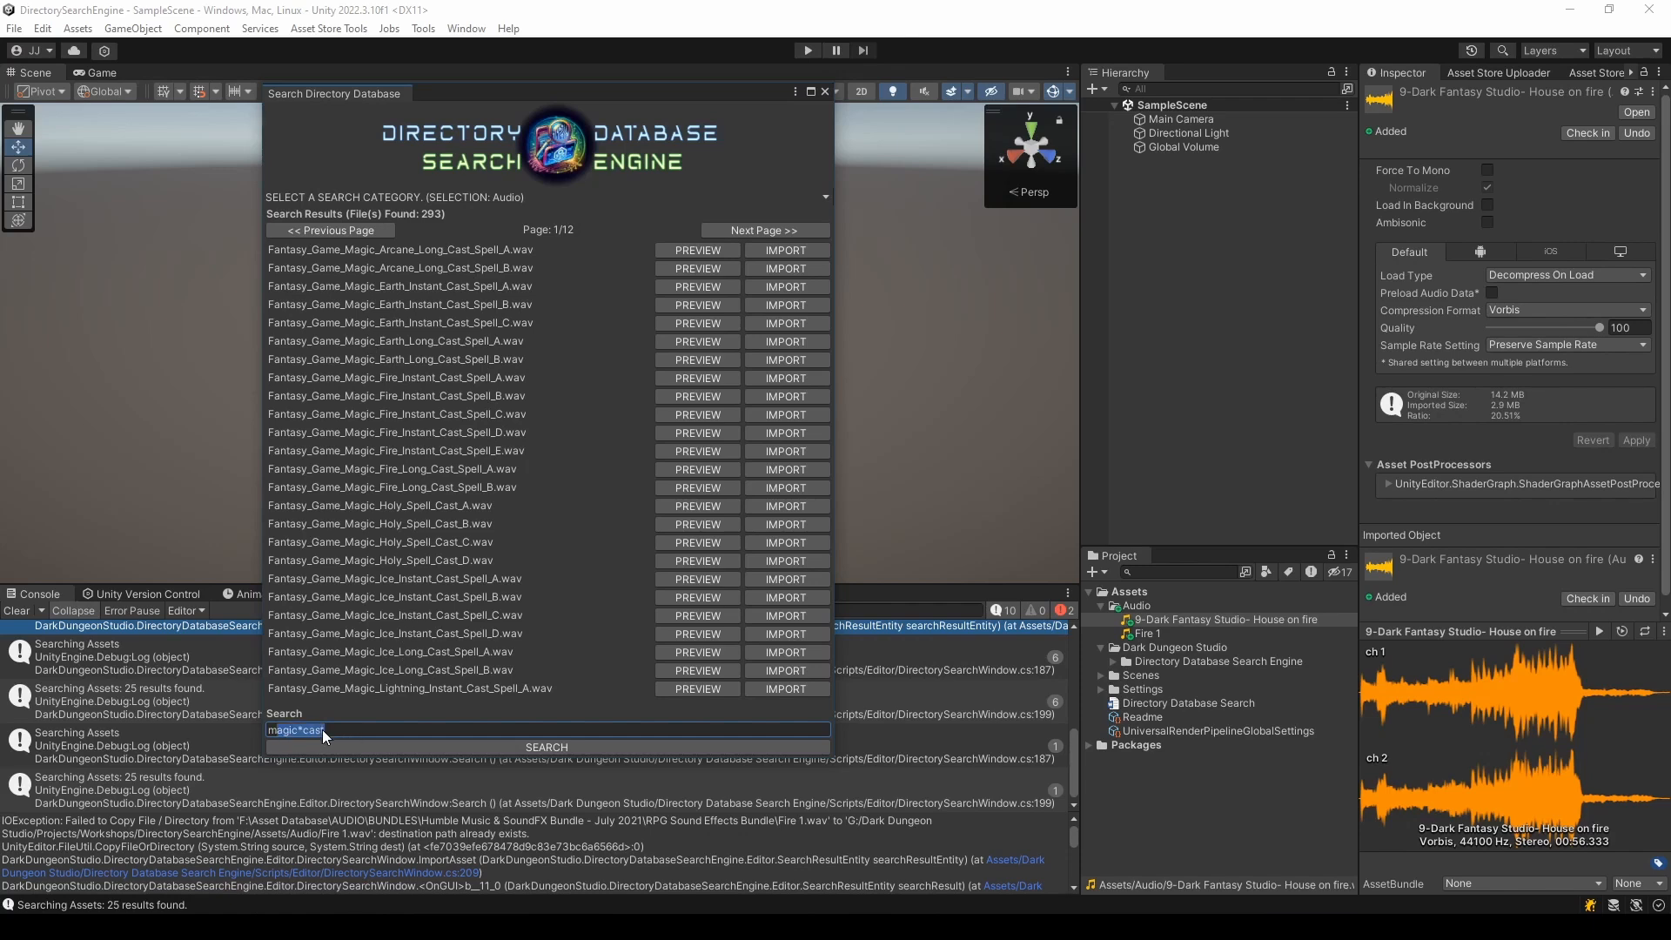
- Clear the search term, look over the result list and close the search window
key("BackSpace")
key("BackSpace")
key("BackSpace")
key("BackSpace")
key("BackSpace")
key("BackSpace")
key("BackSpace")
key("BackSpace")
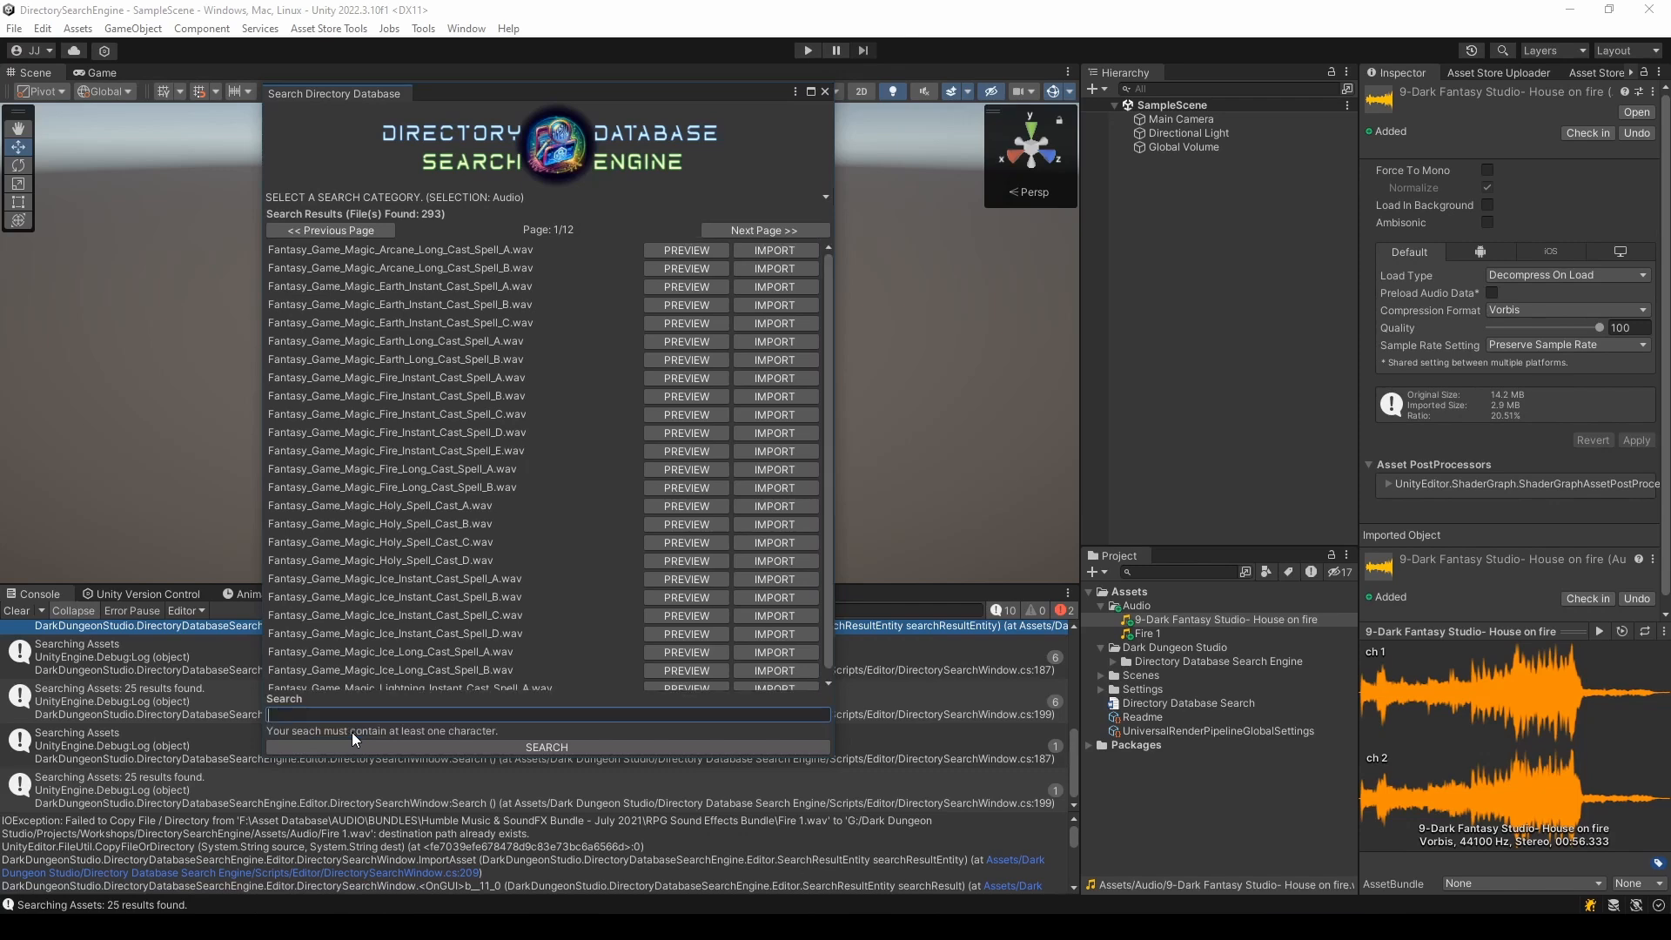
scroll(419, 532, "down", 1)
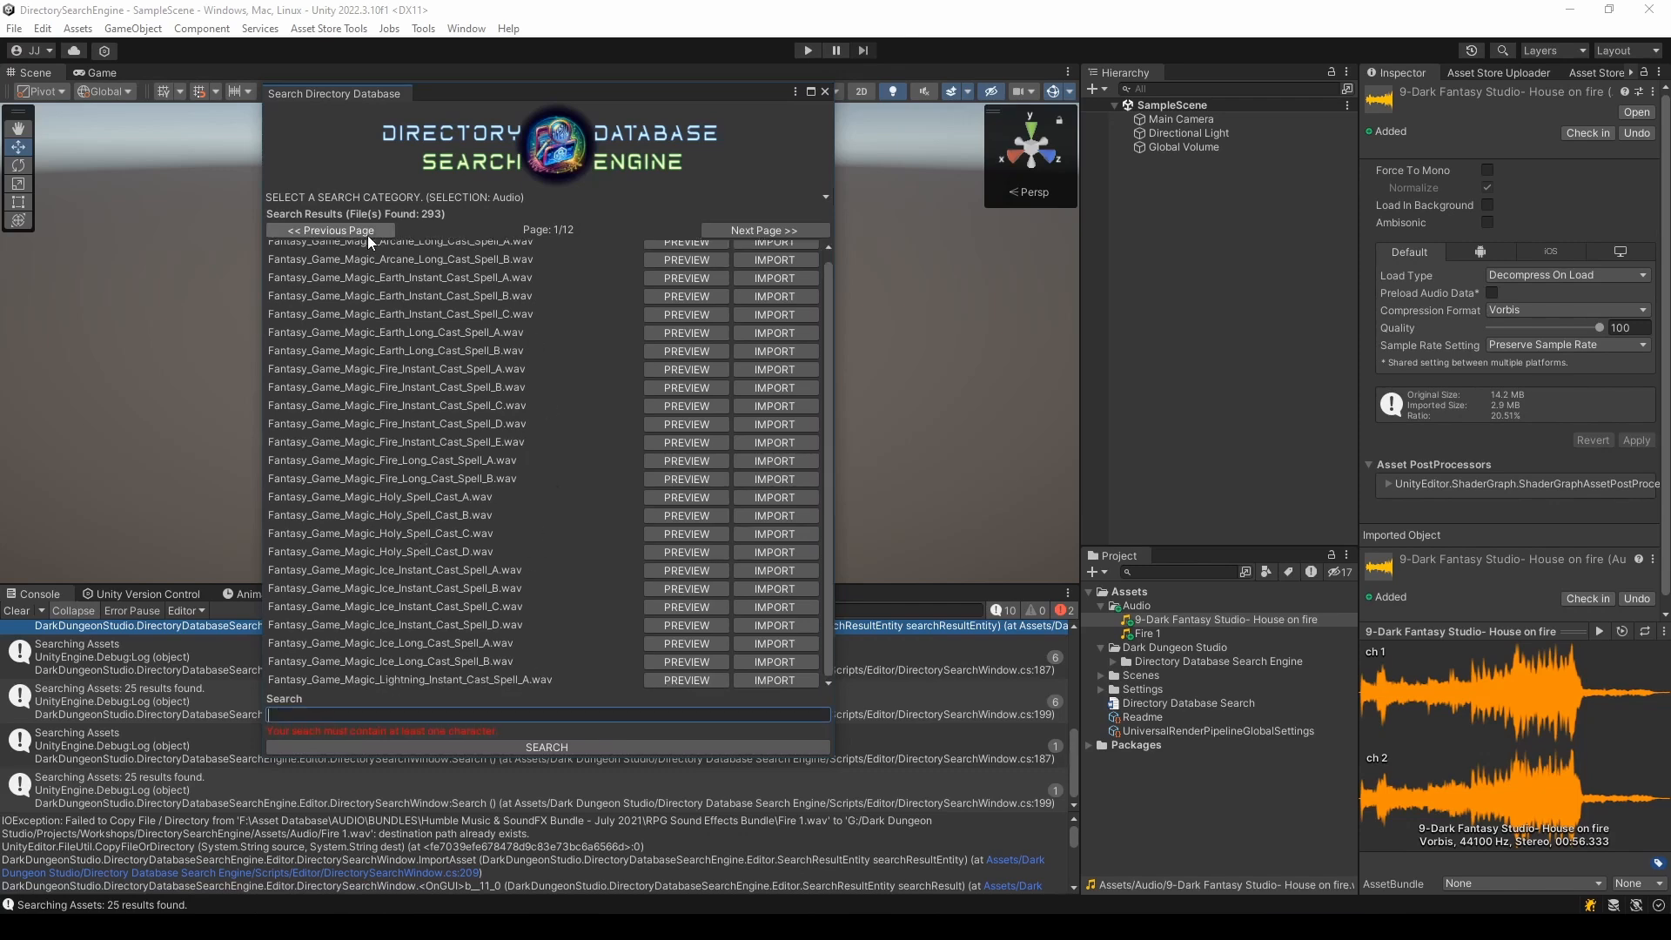
scroll(583, 385, "up", 1)
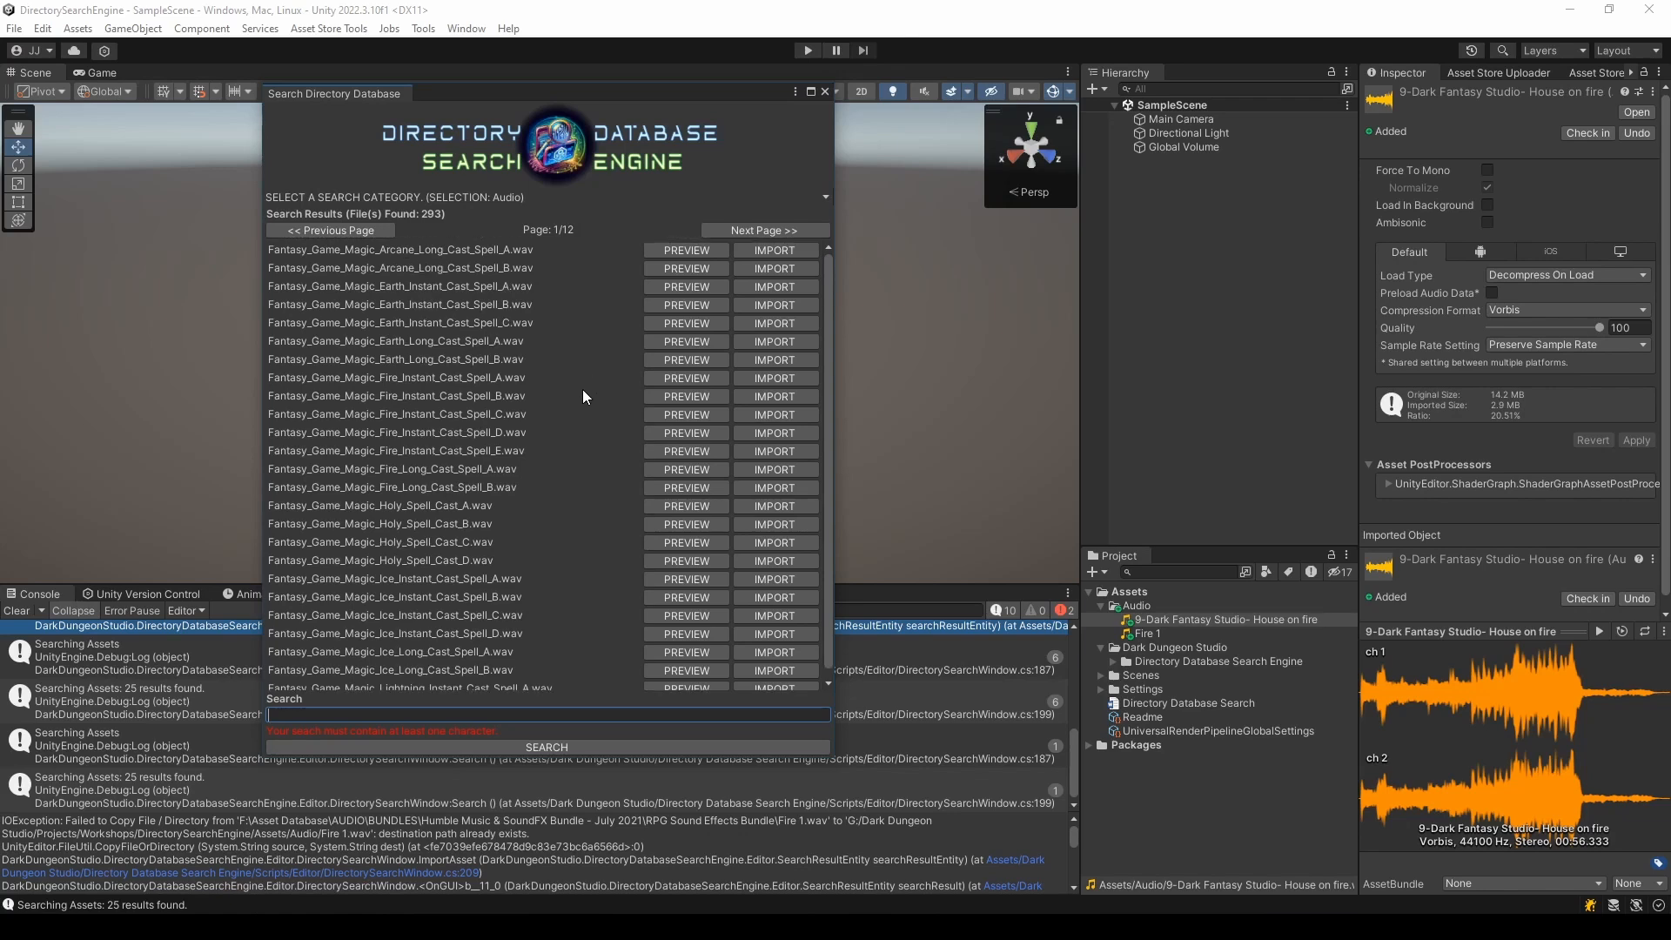
left_click_drag(545, 100, 553, 125)
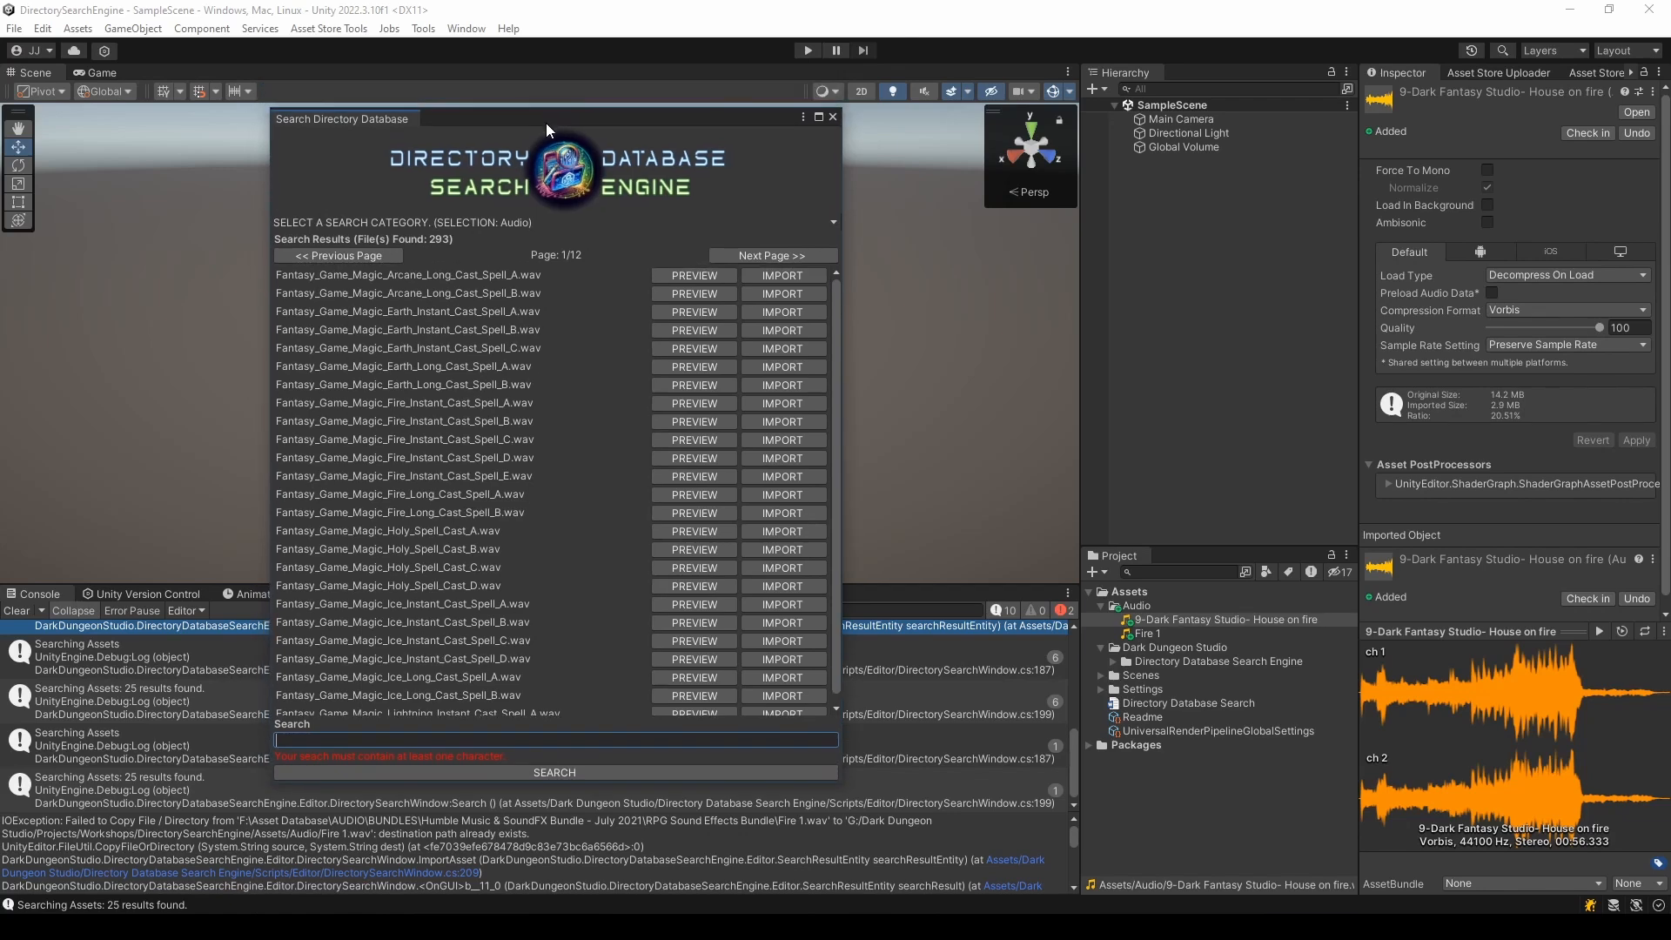
left_click(832, 117)
- Open the search engine's preferences and add a new search category named 3D MODELS
left_click(424, 28)
mouse_move(557, 49)
left_click(687, 68)
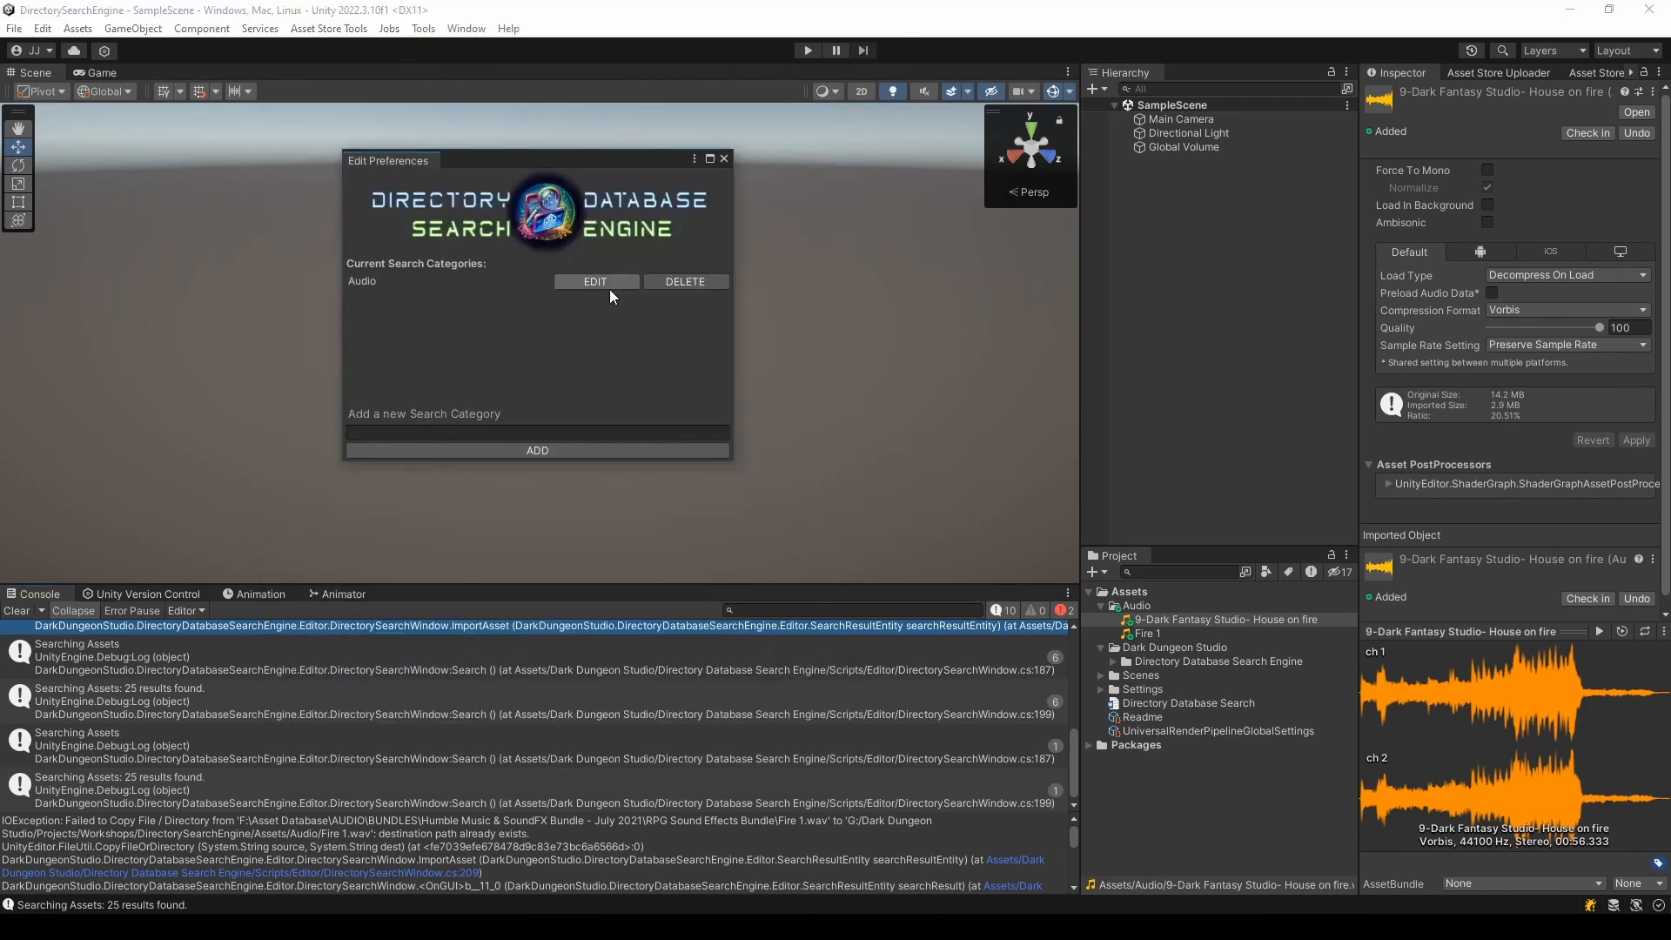
left_click(502, 432)
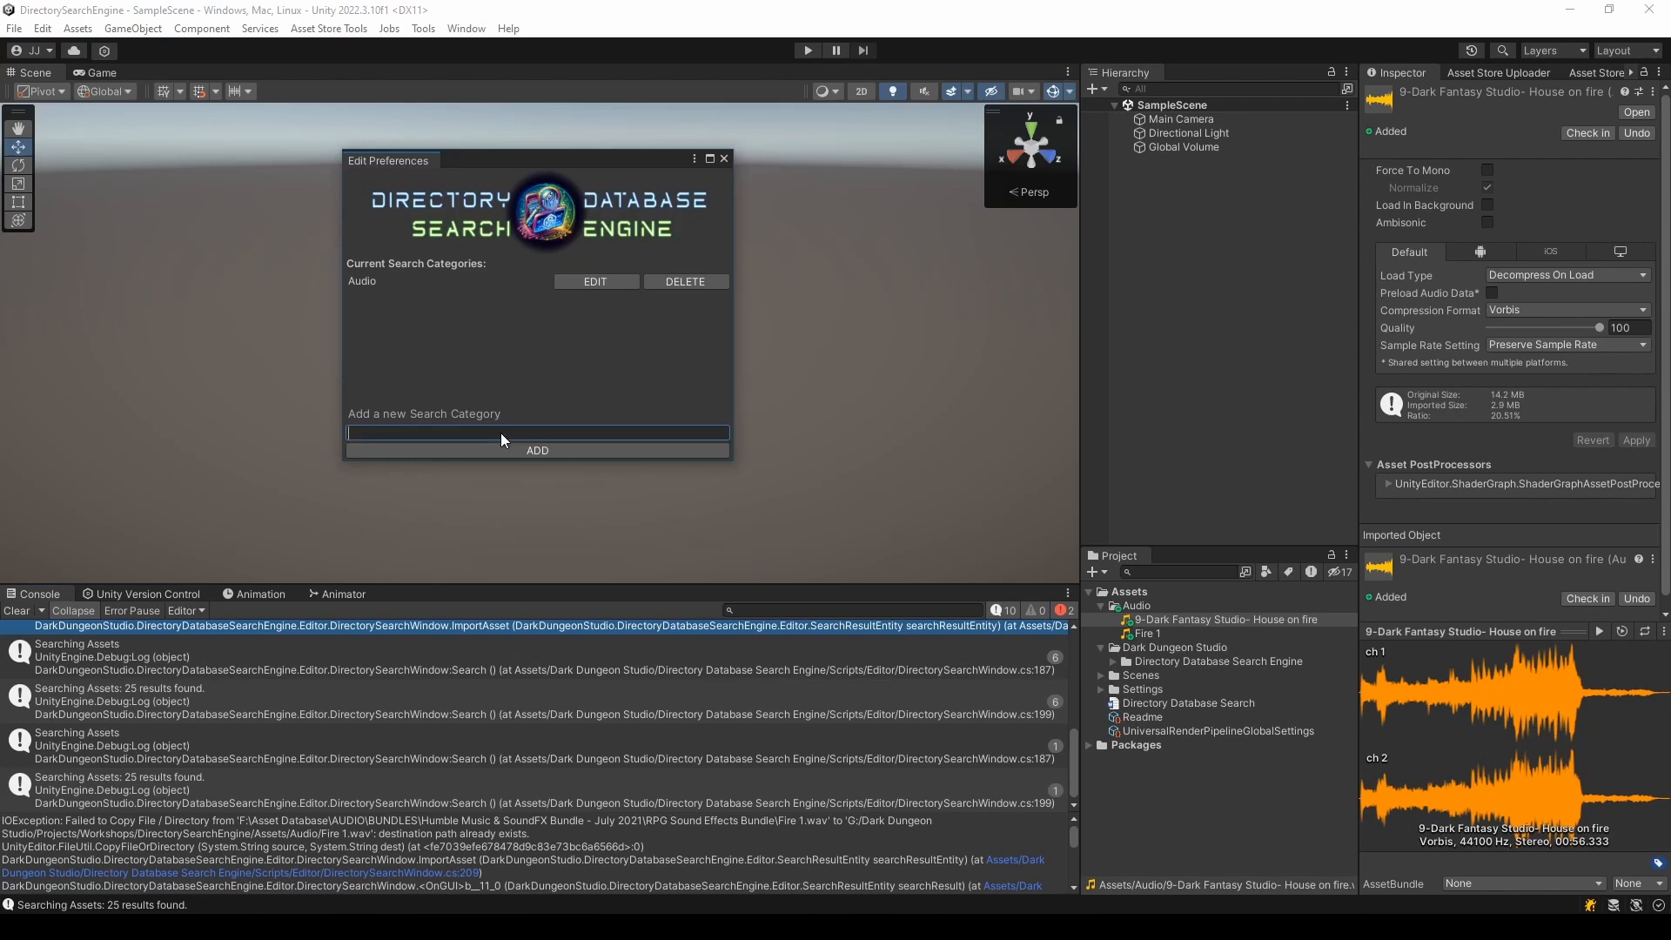
type("3D MODELS")
left_click(543, 446)
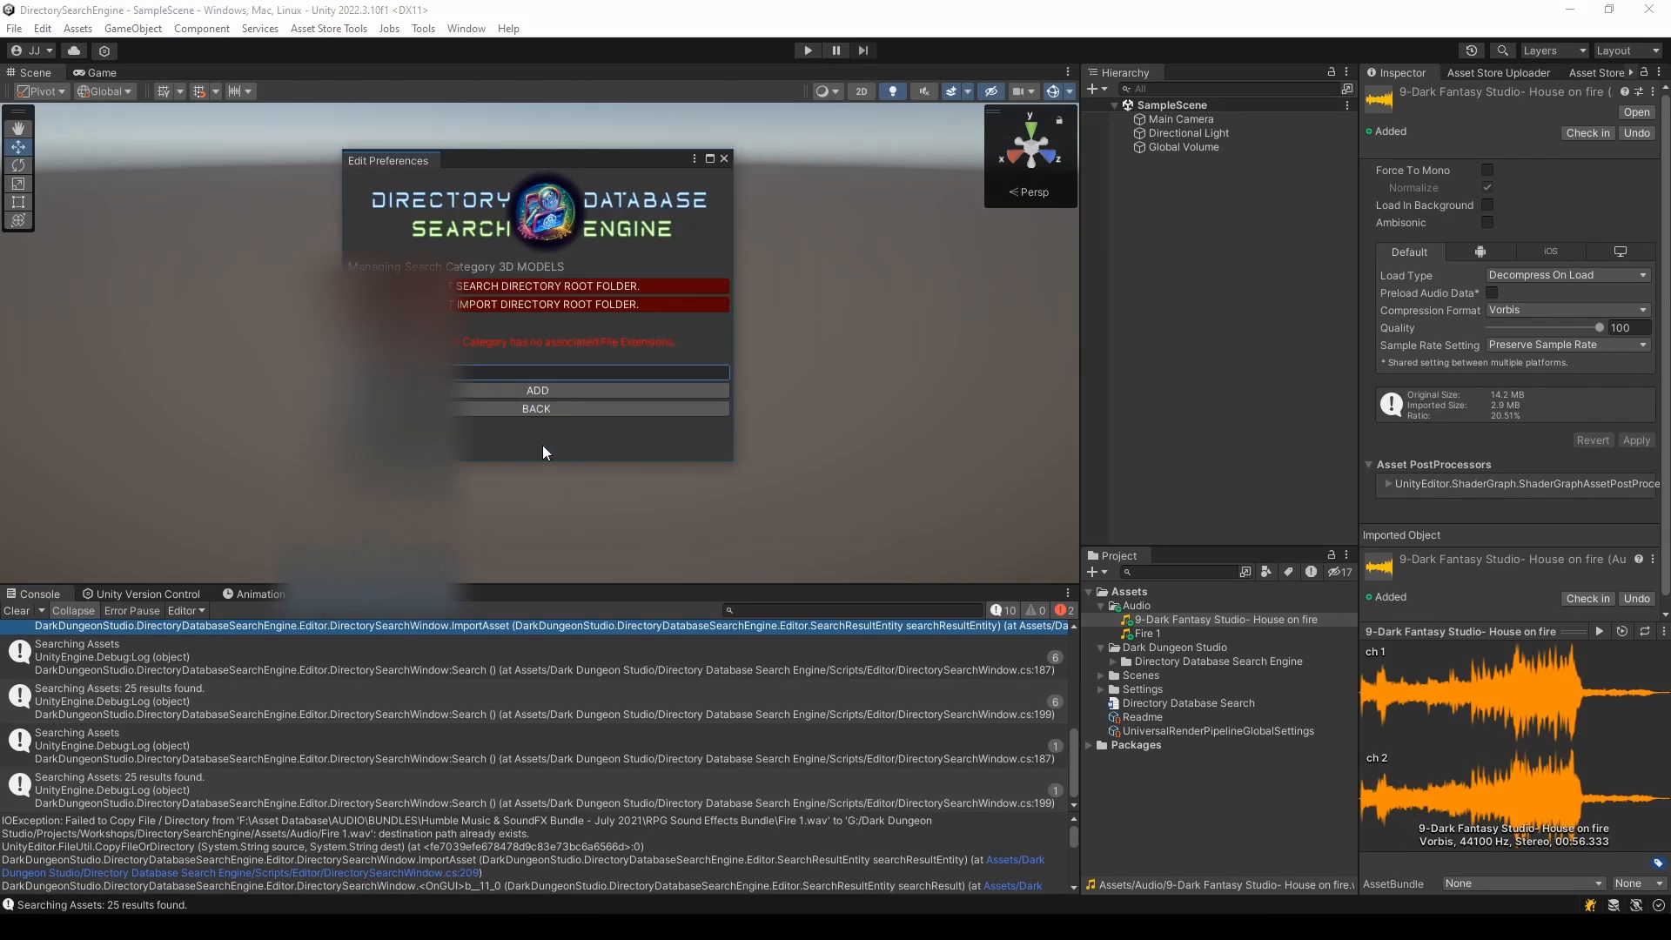
- Set the 3D MODELS category's search directory root to the 3D ART folder inside Asset Database on drive F:
left_click(583, 287)
left_click(374, 474)
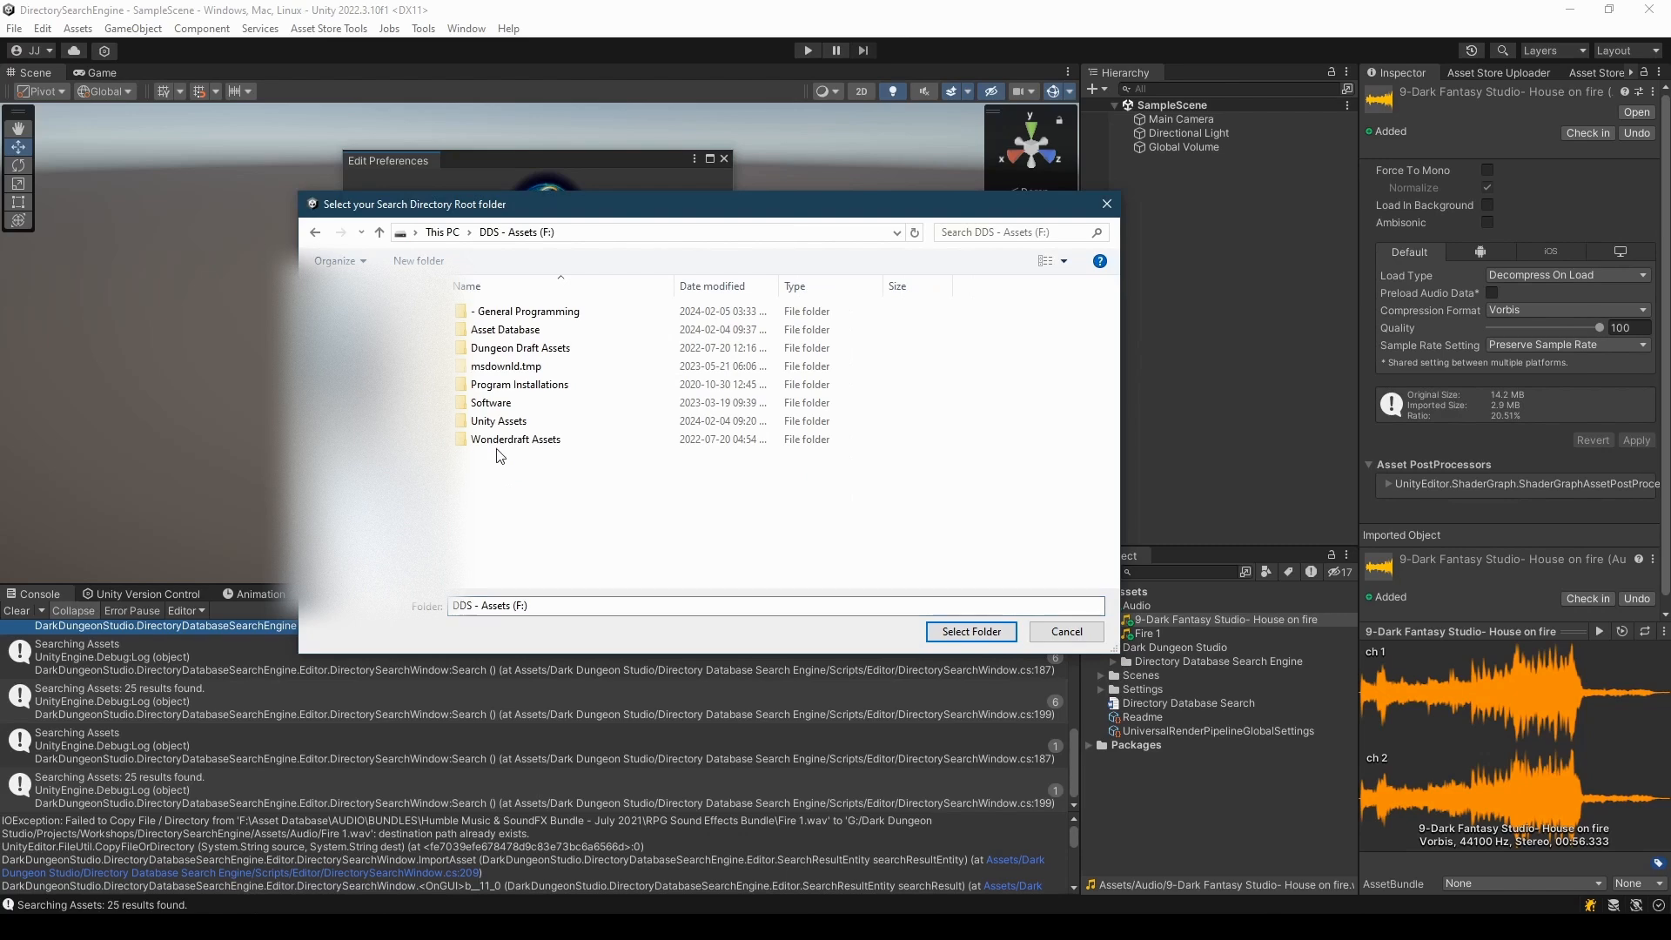
double_click(523, 330)
left_click(529, 331)
left_click(967, 631)
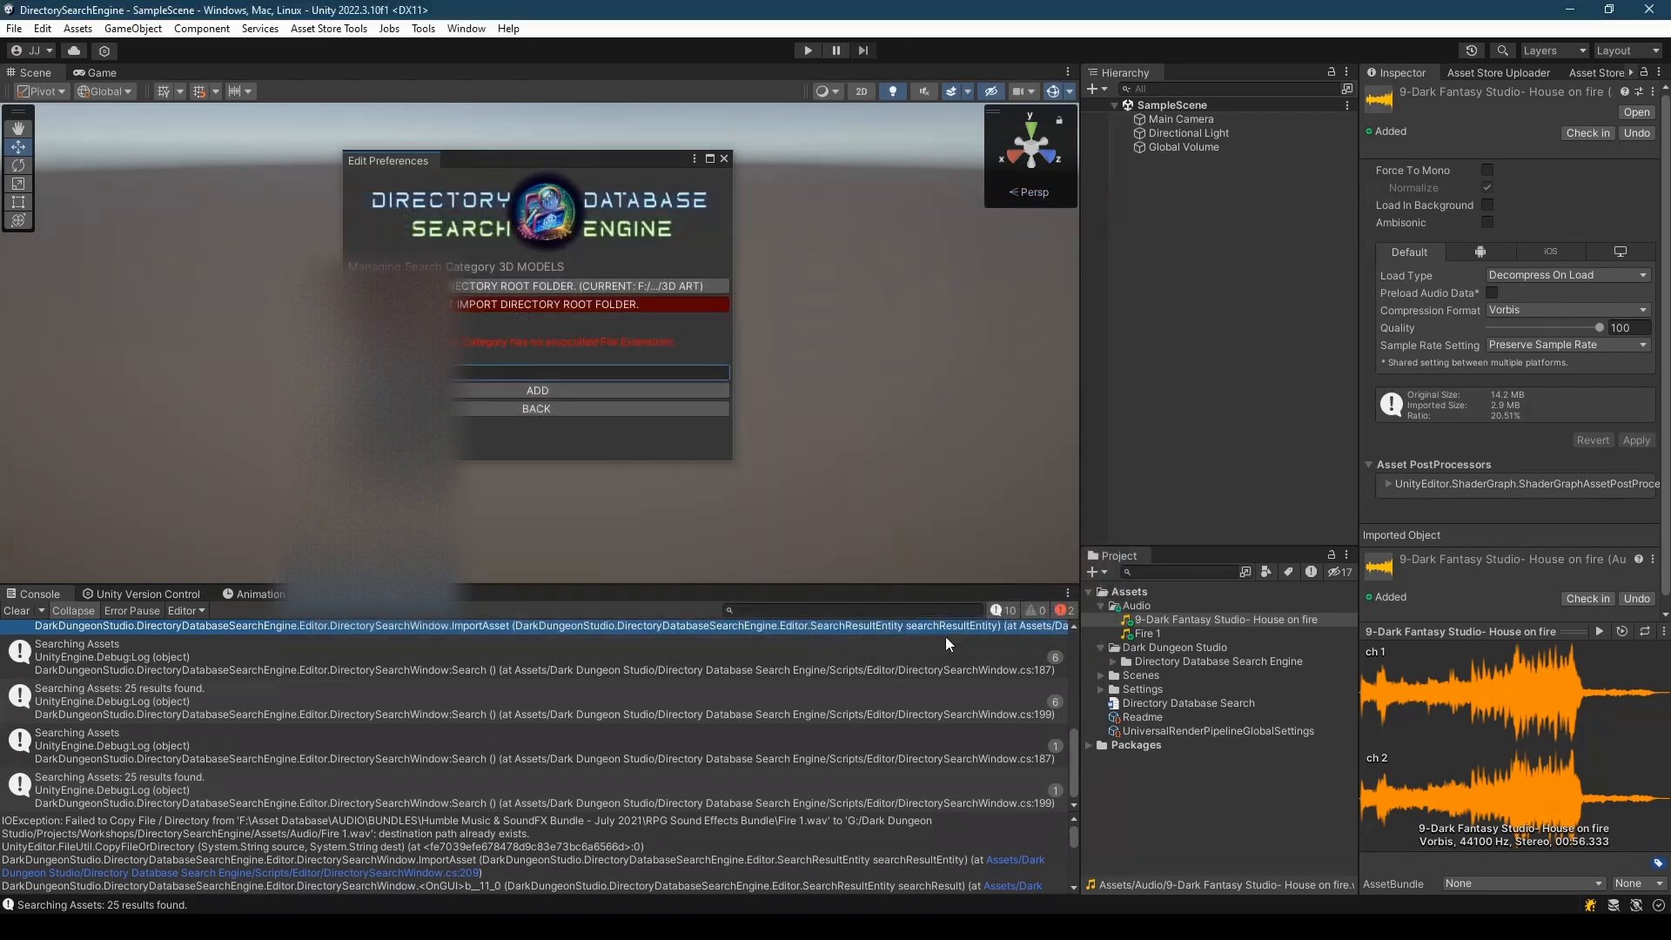
- Create a 3D ART folder inside the project's Assets folder and set it as the 3D MODELS category's import directory root
left_click(513, 304)
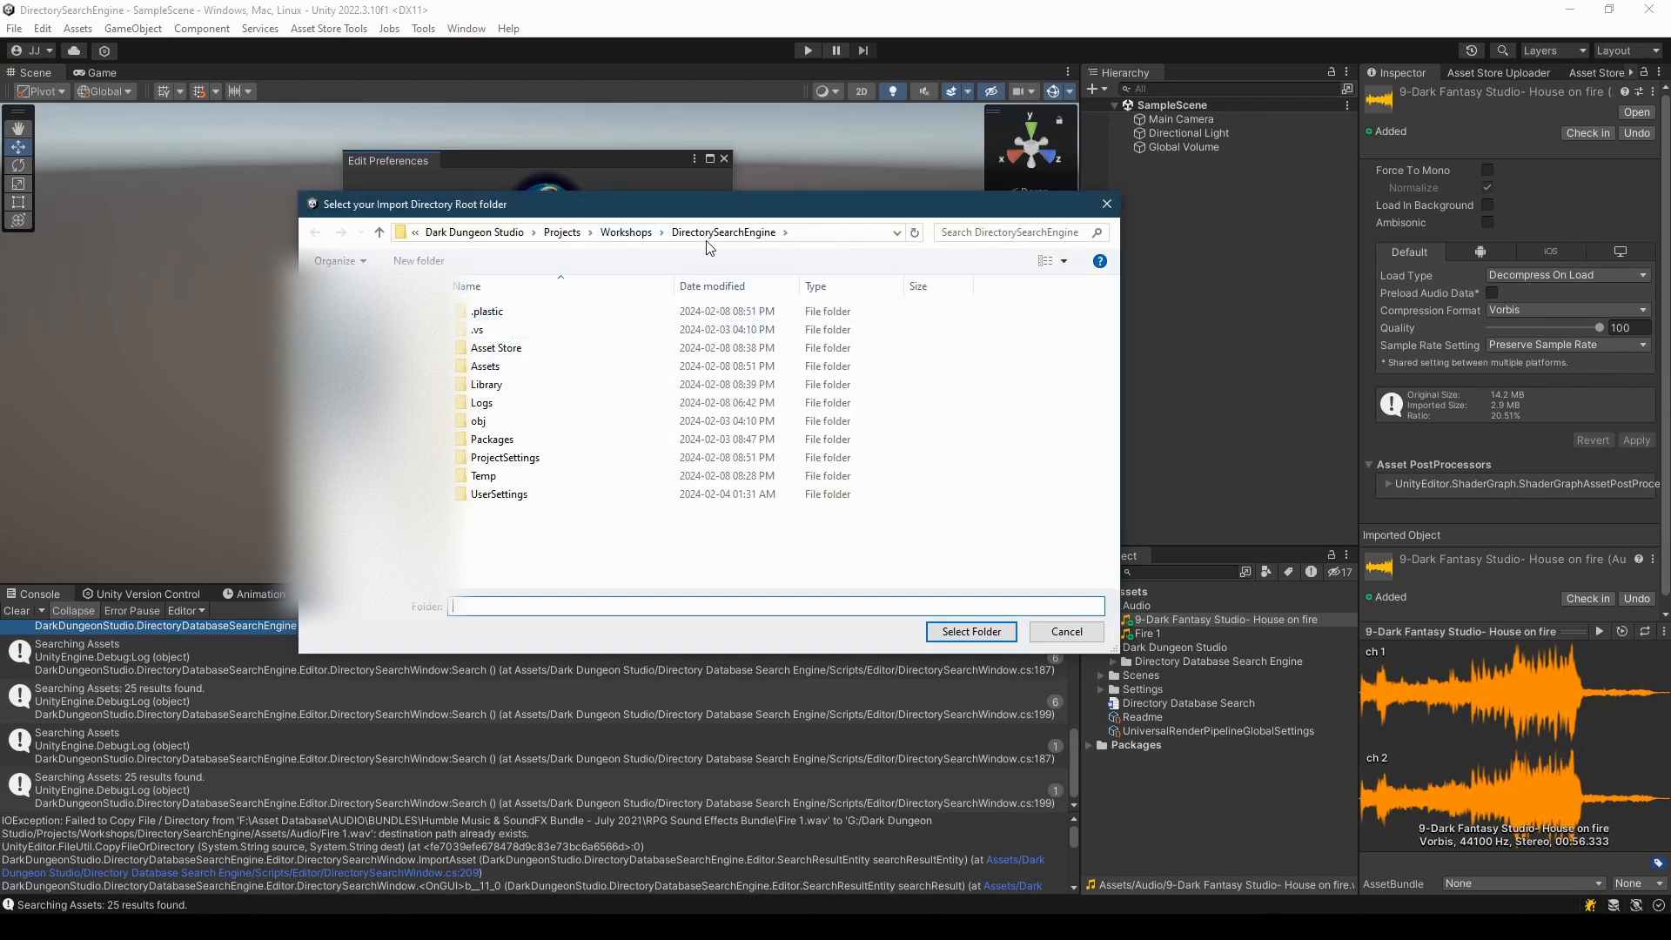
double_click(486, 369)
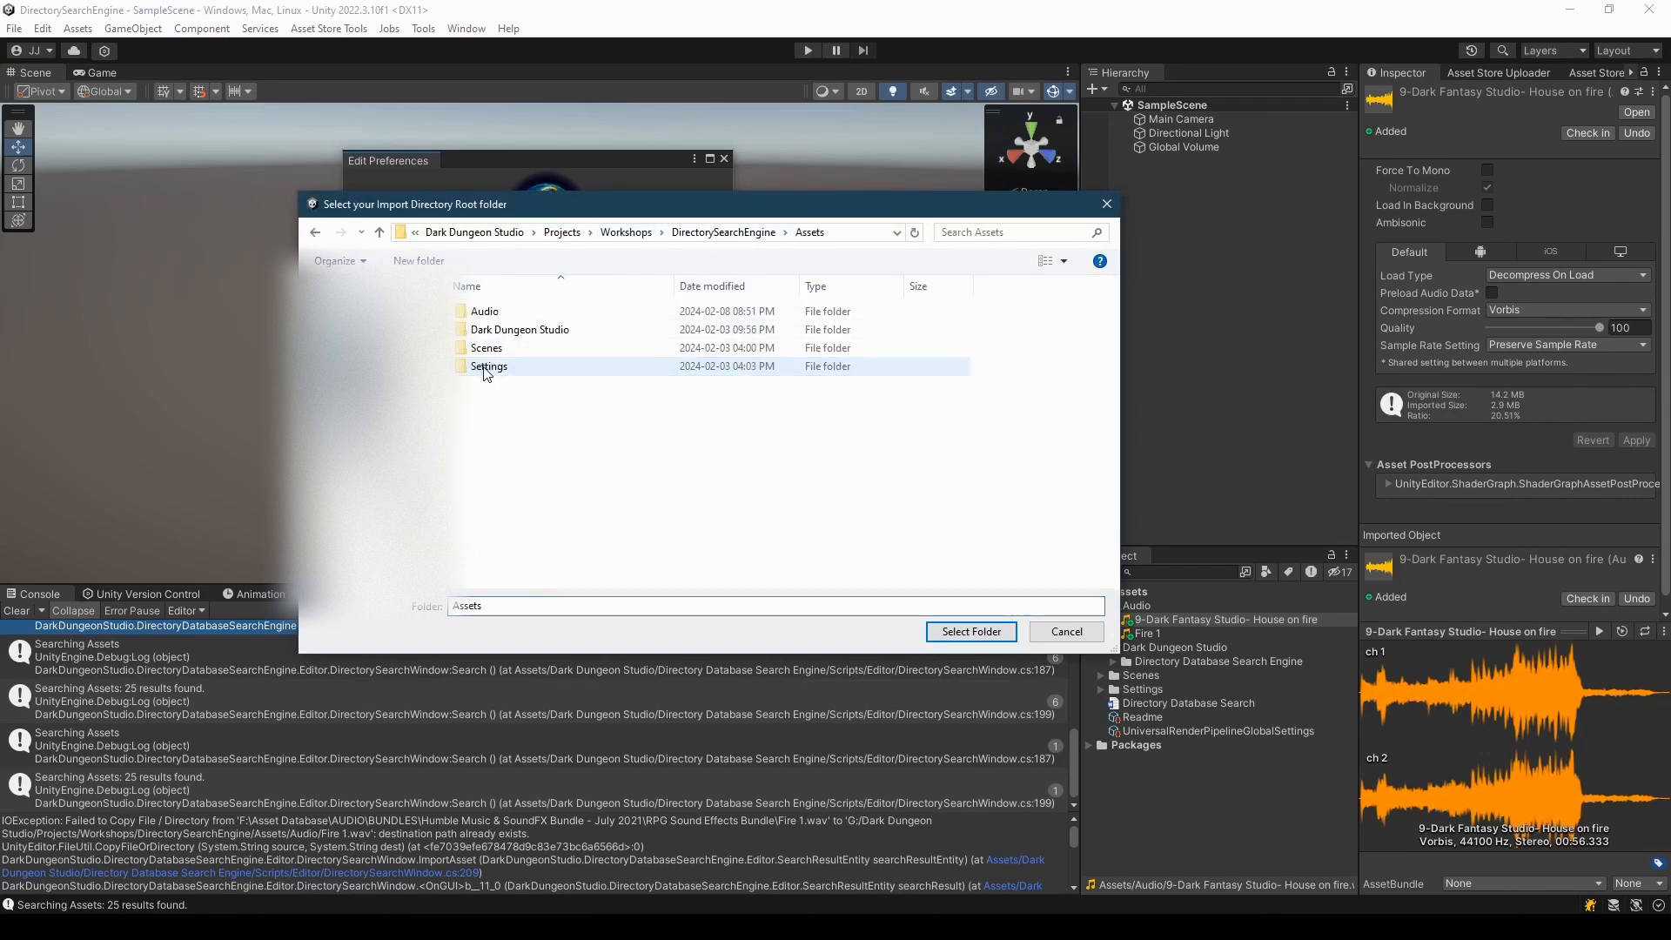
right_click(504, 435)
mouse_move(557, 706)
left_click(779, 447)
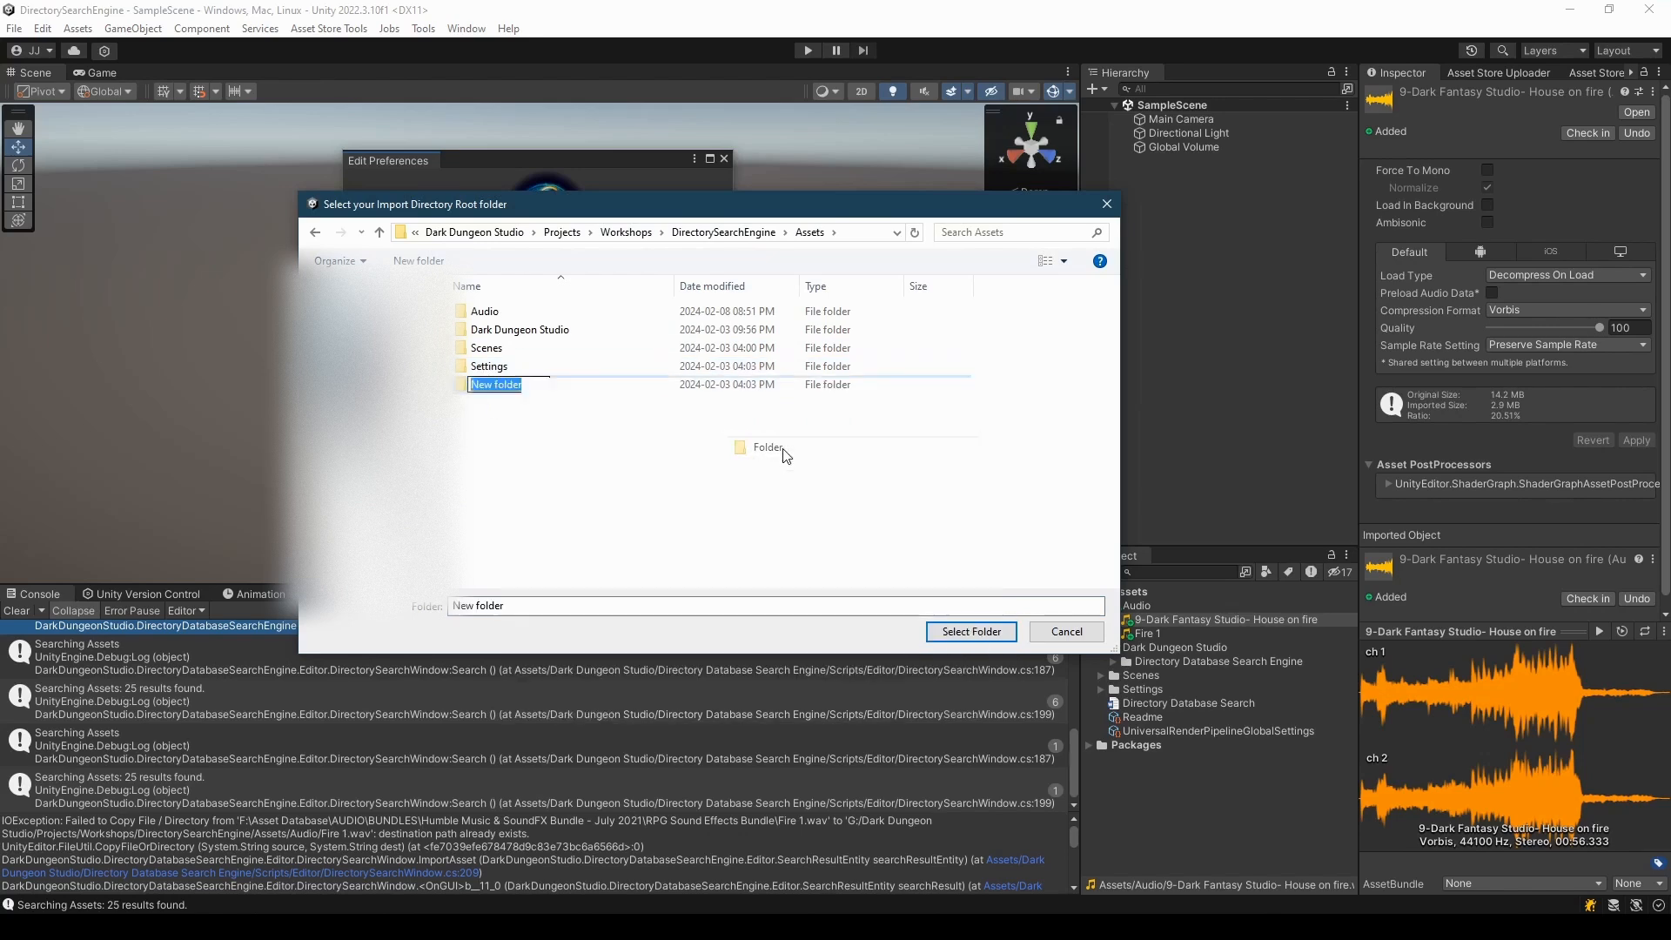
type("3D ART")
key("Return")
key("Return")
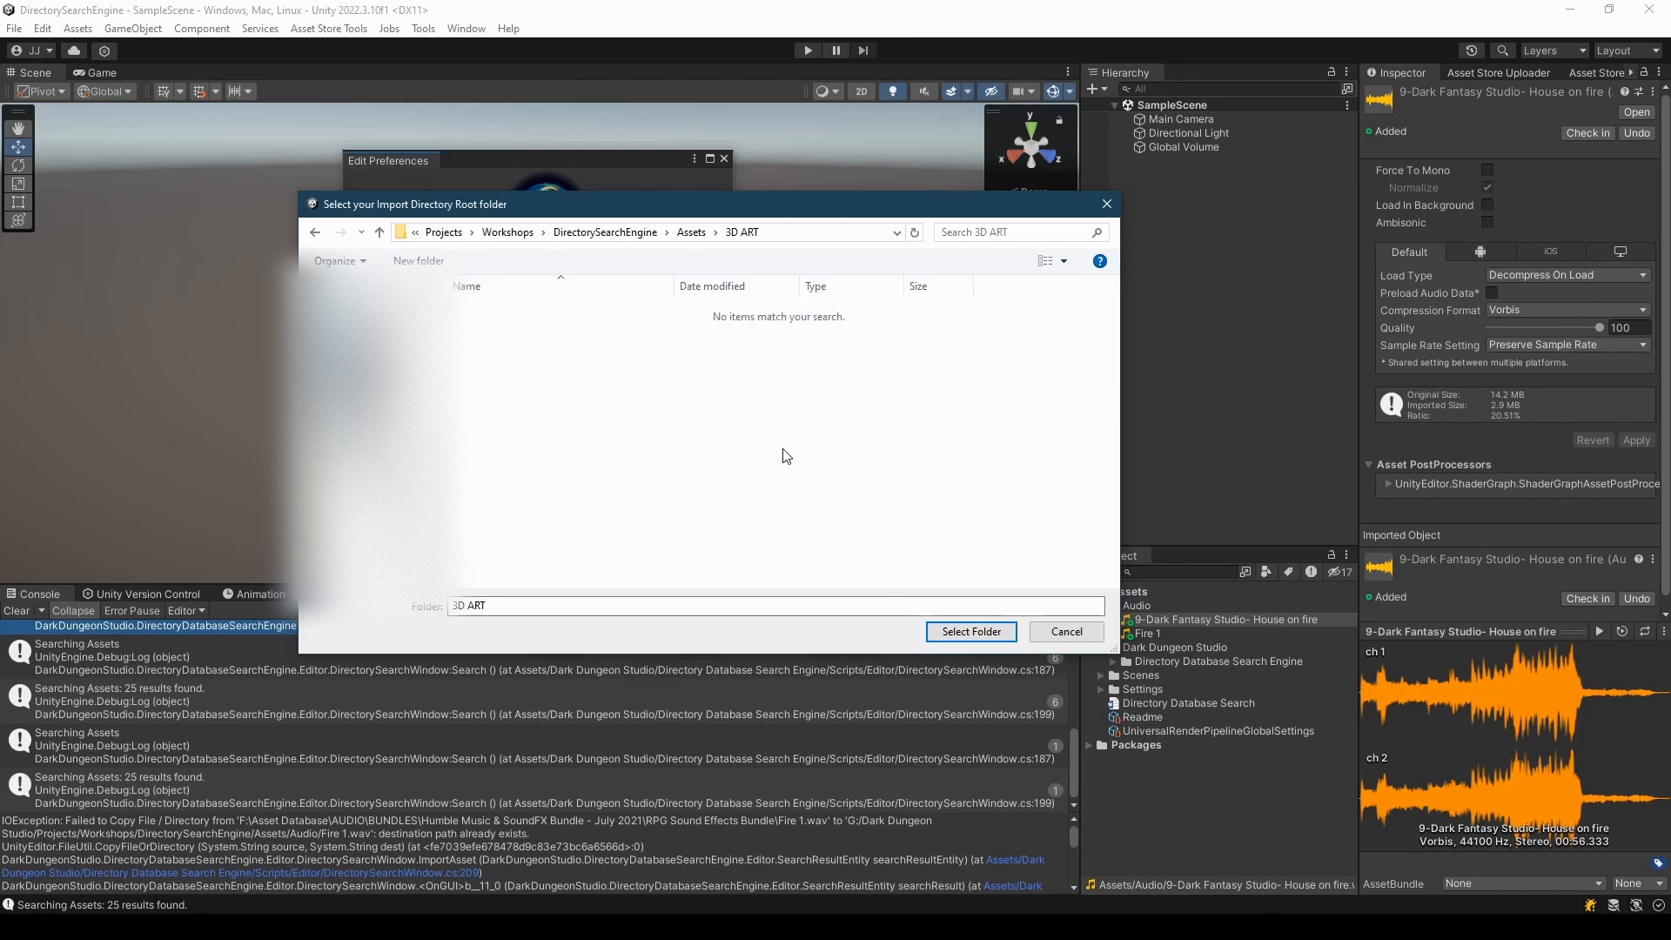
left_click(970, 631)
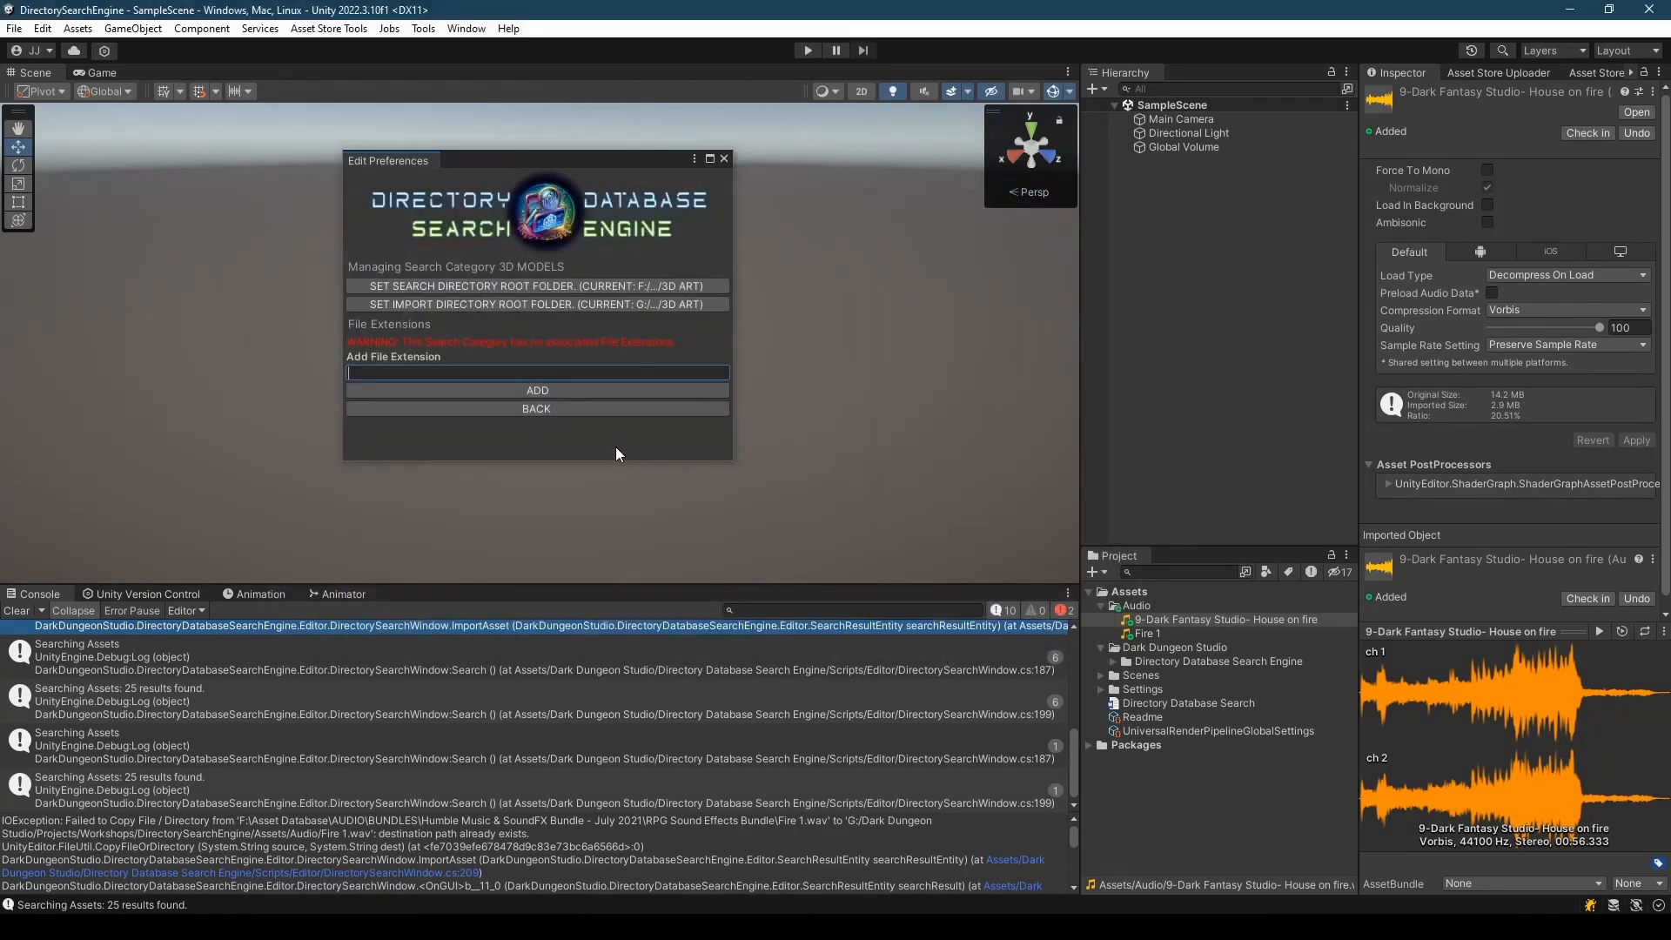
- Add the file extensions .fbx and .obj to the 3D MODELS category and close the preferences
type(".")
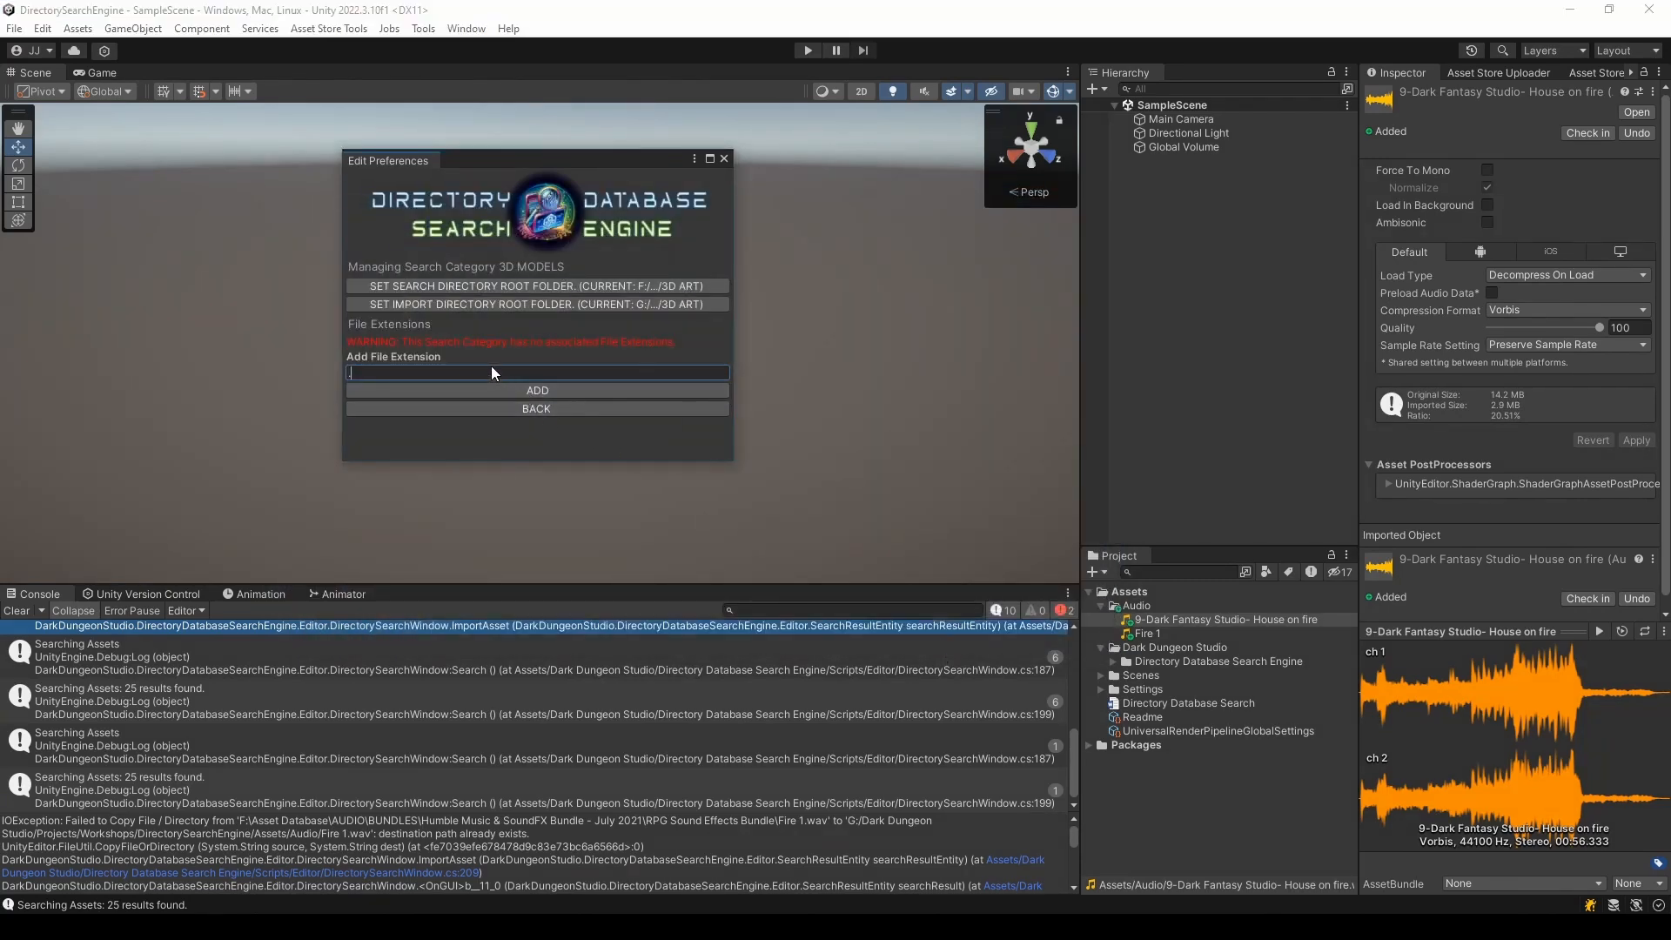
type("fbx")
left_click(581, 392)
left_click(578, 414)
type(".obj")
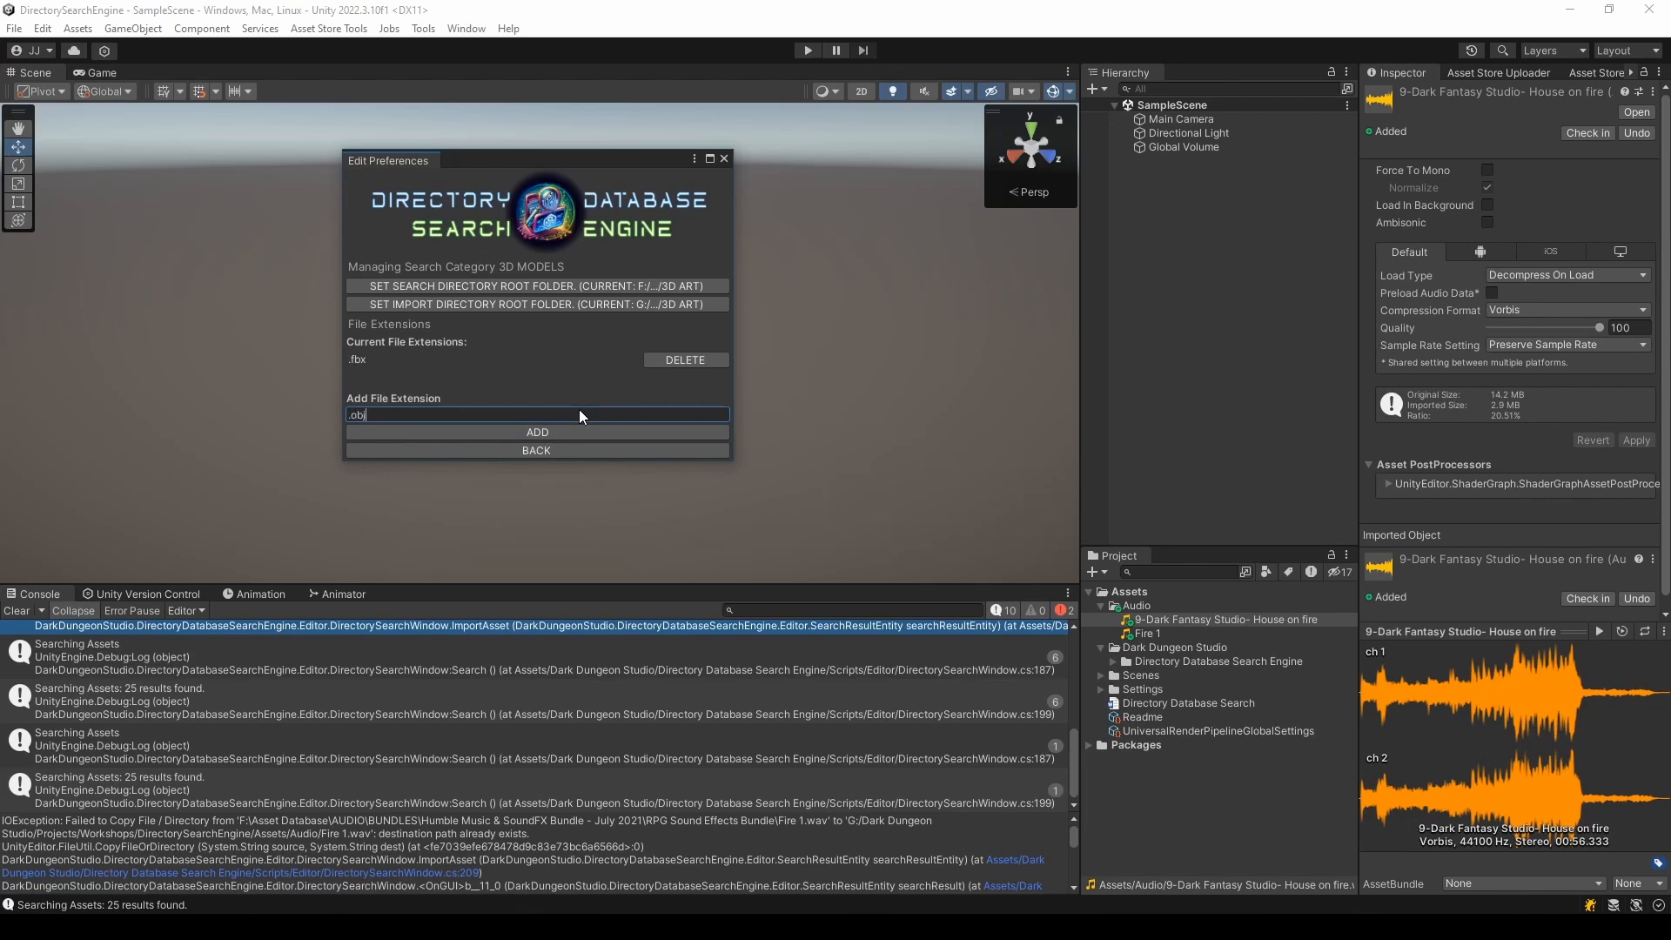
left_click(597, 437)
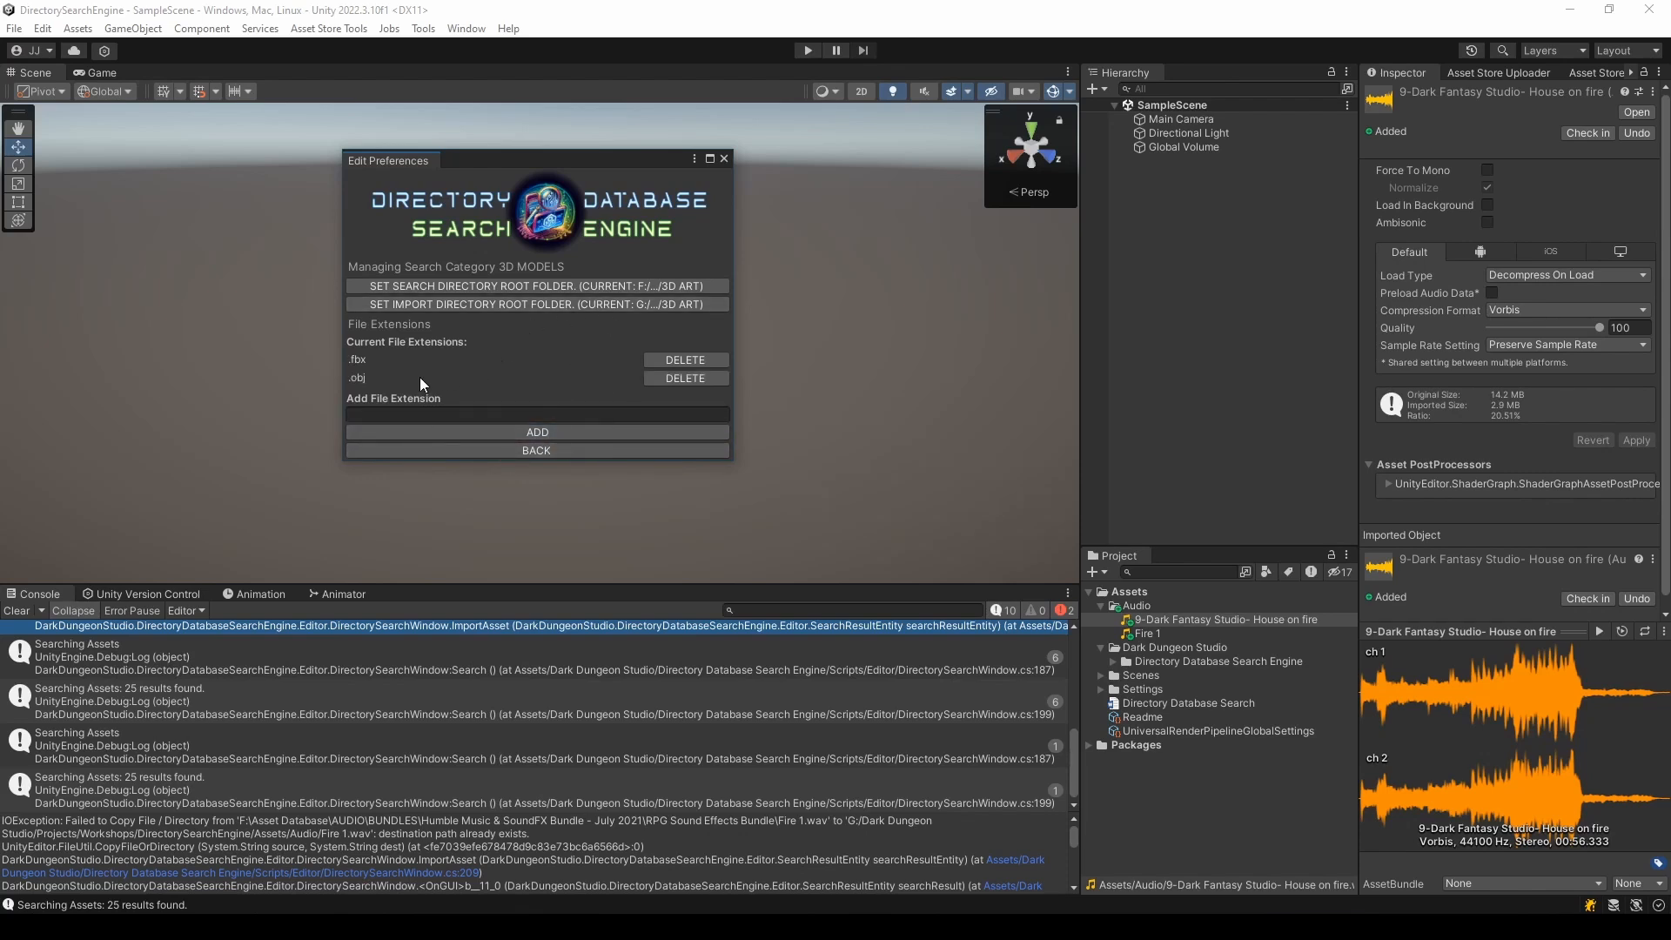
left_click(522, 445)
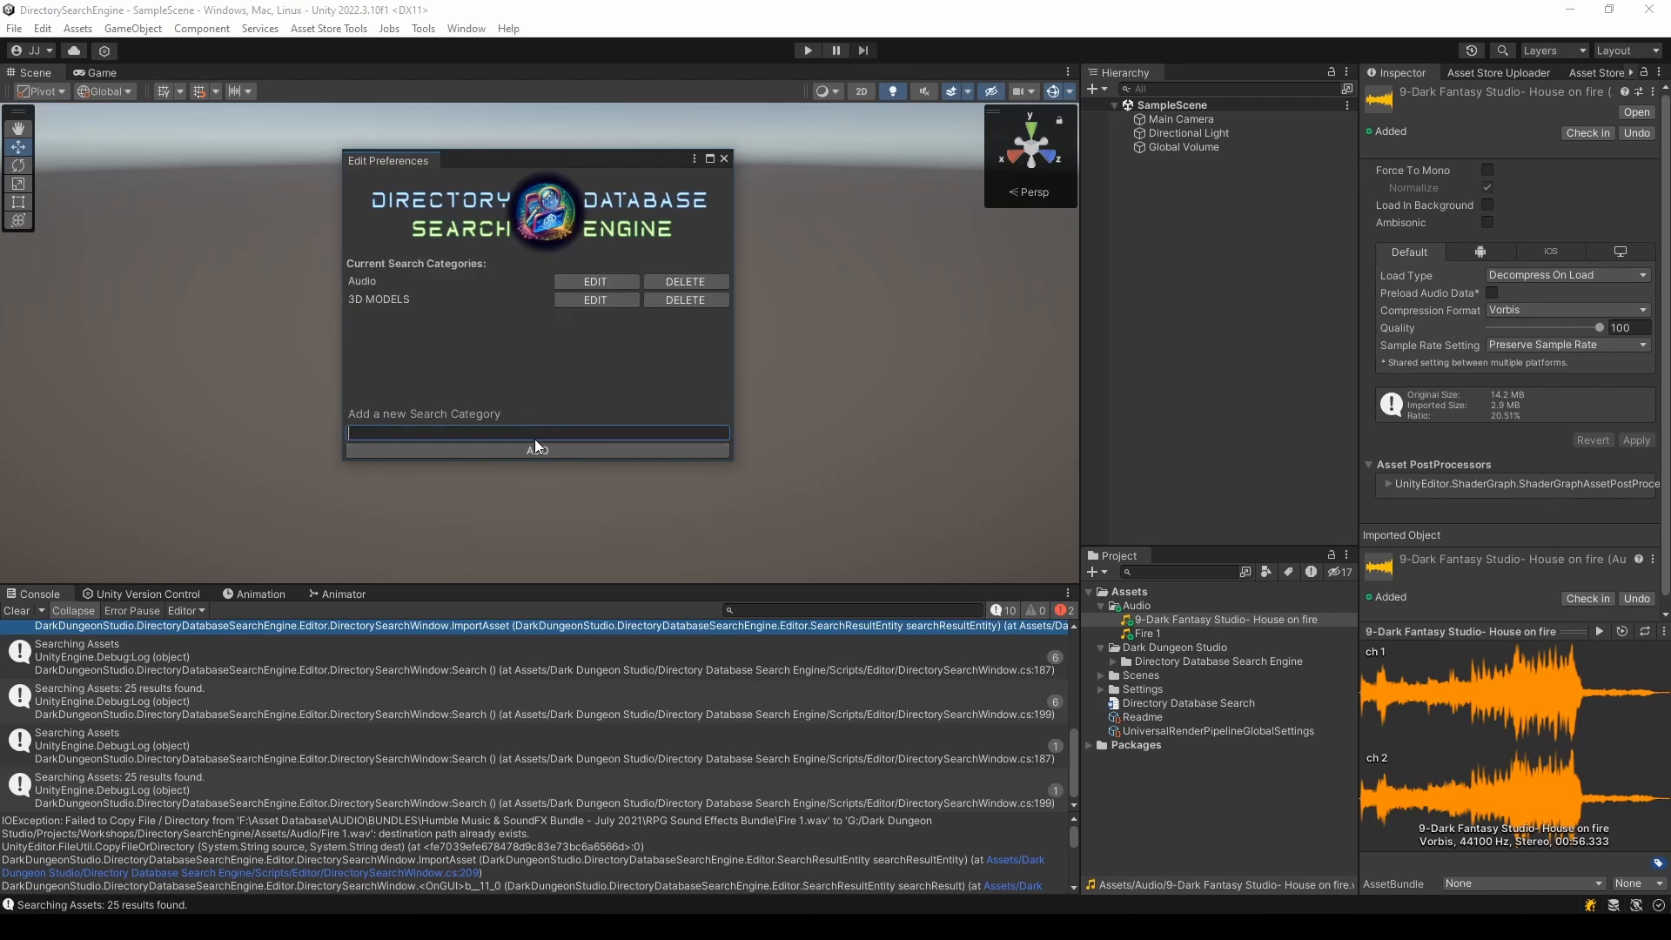
left_click(724, 159)
- Open the database search window, choose the 3D MODELS category and search for "tele"
left_click(423, 29)
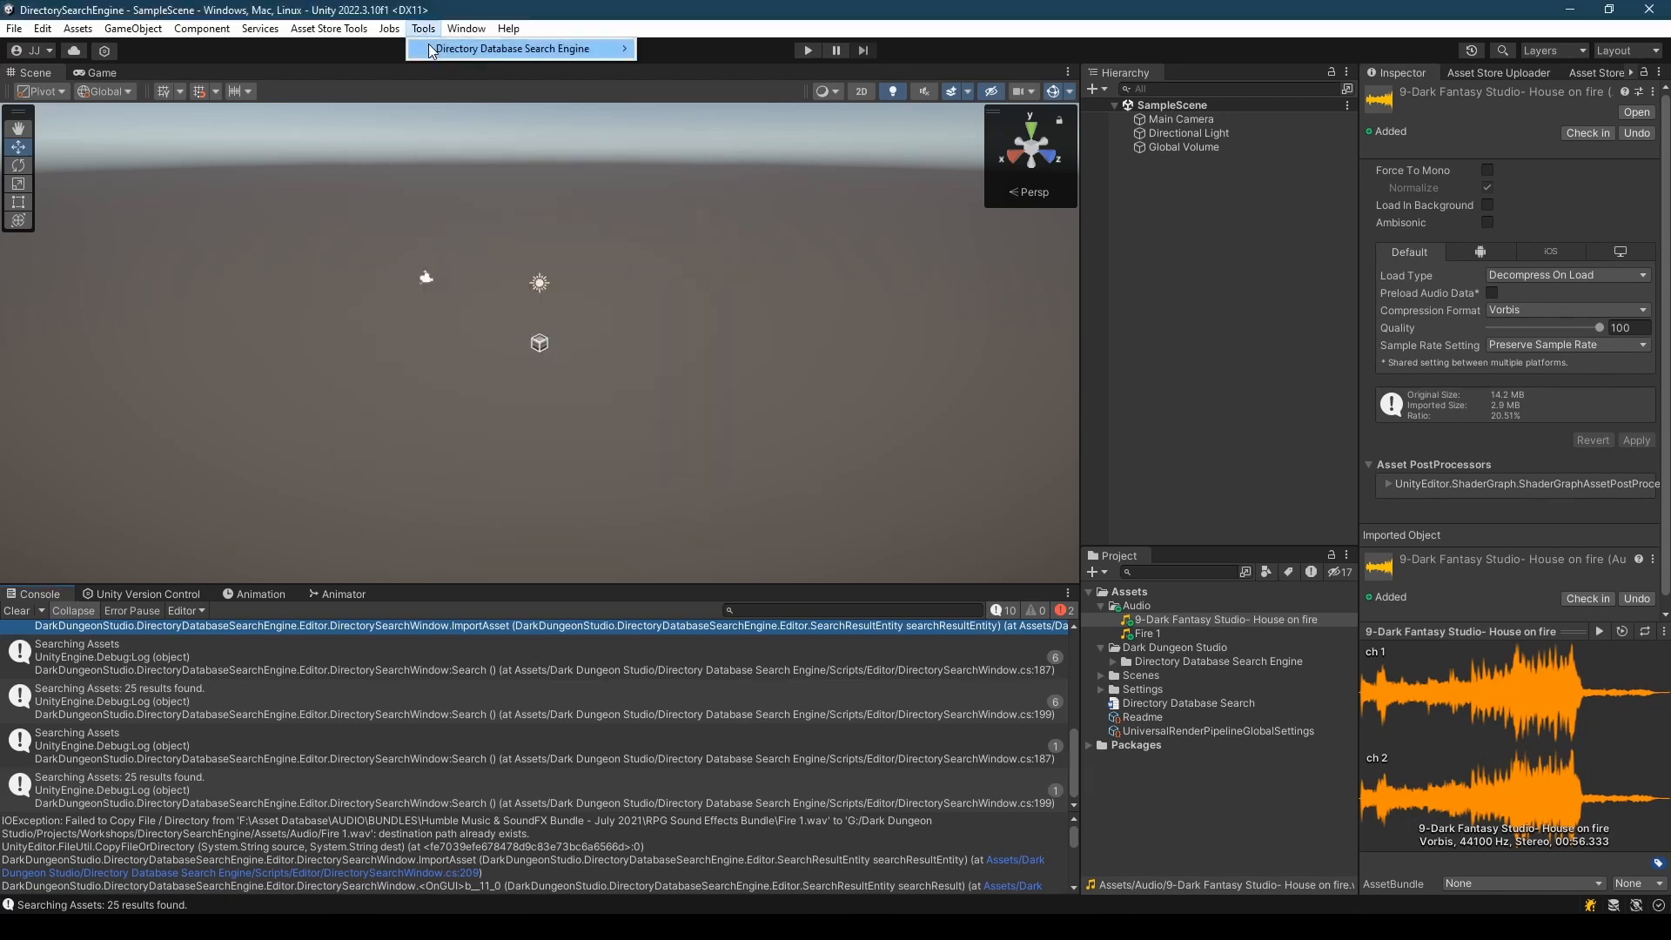
mouse_move(600, 44)
left_click(714, 50)
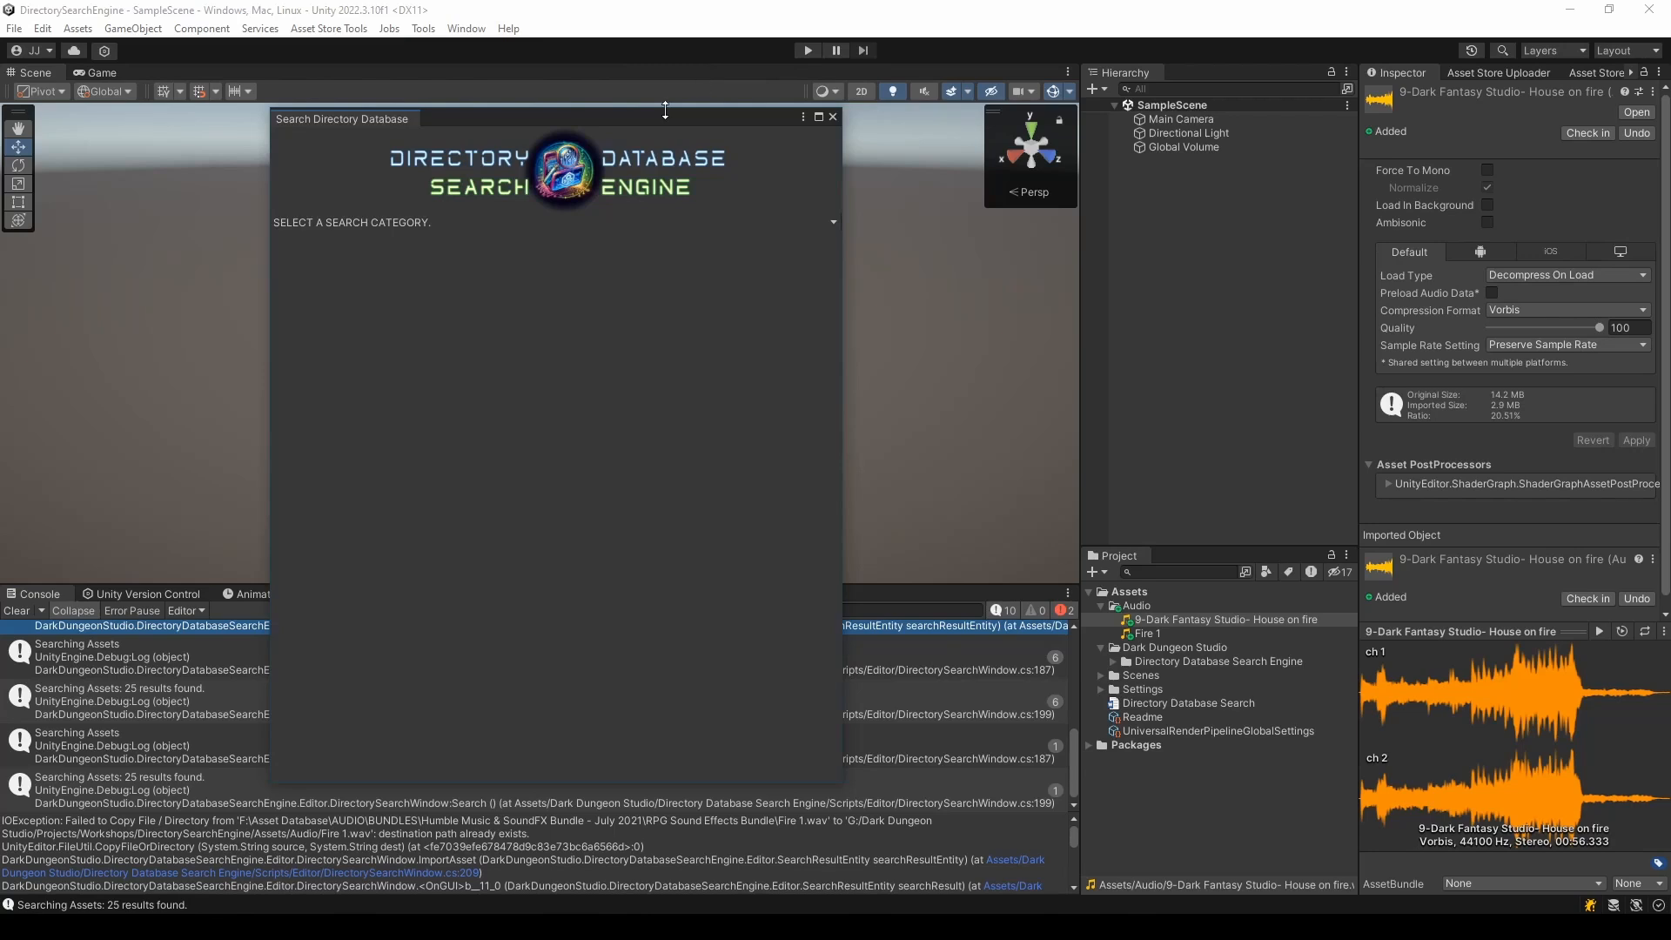
left_click(450, 223)
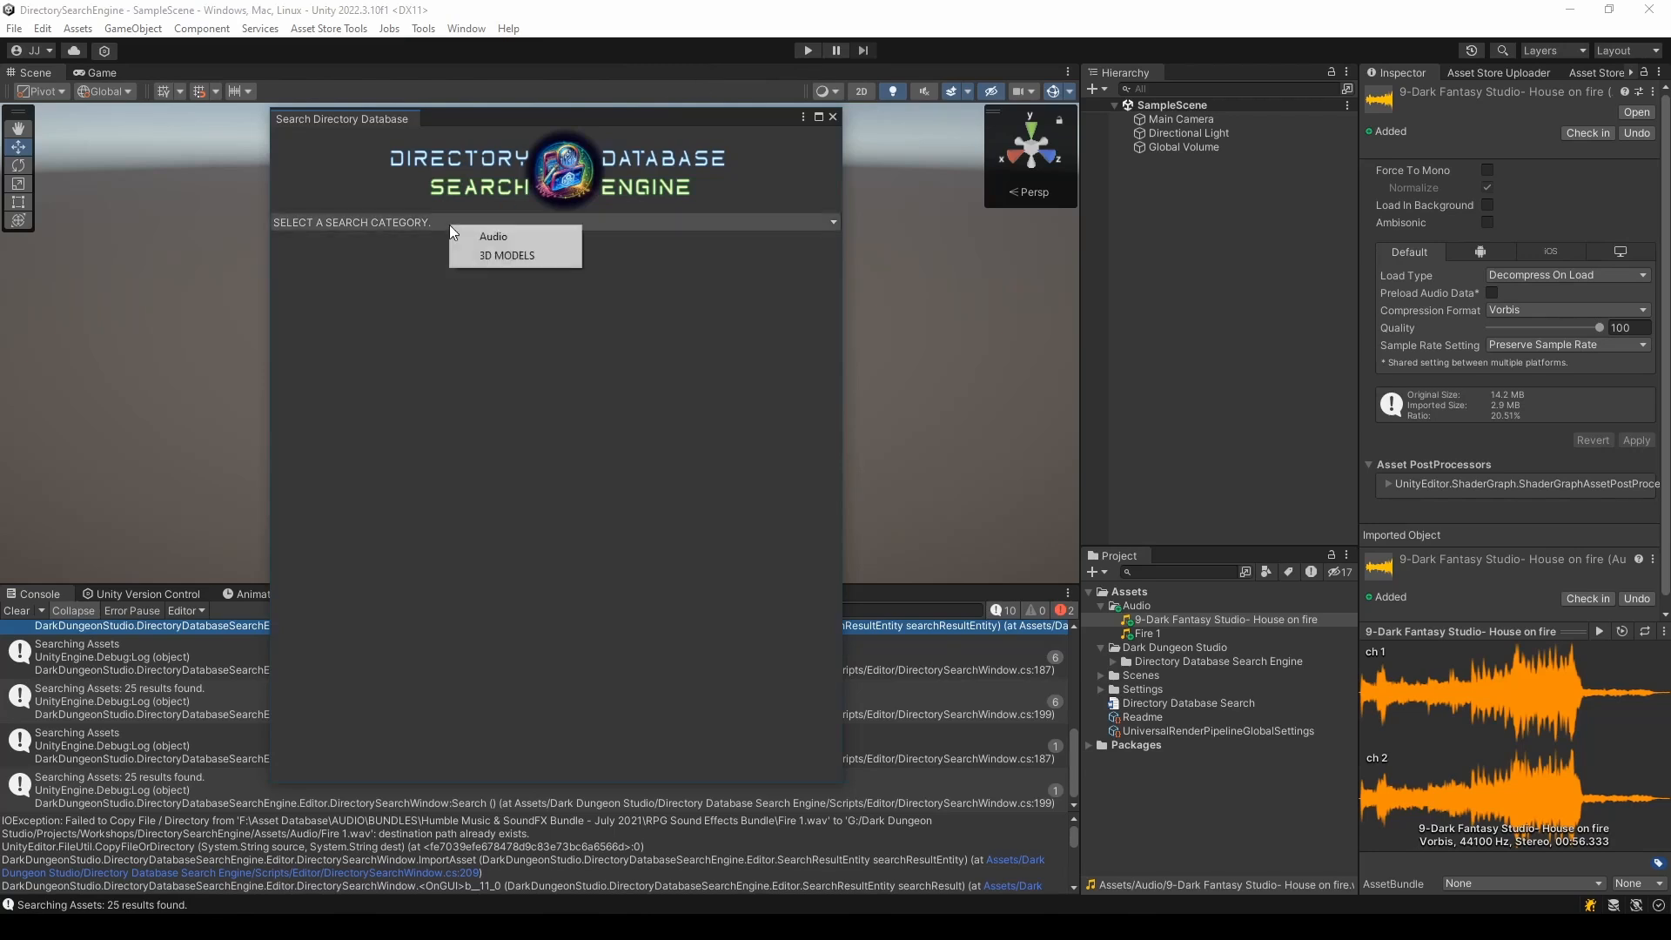
left_click(514, 254)
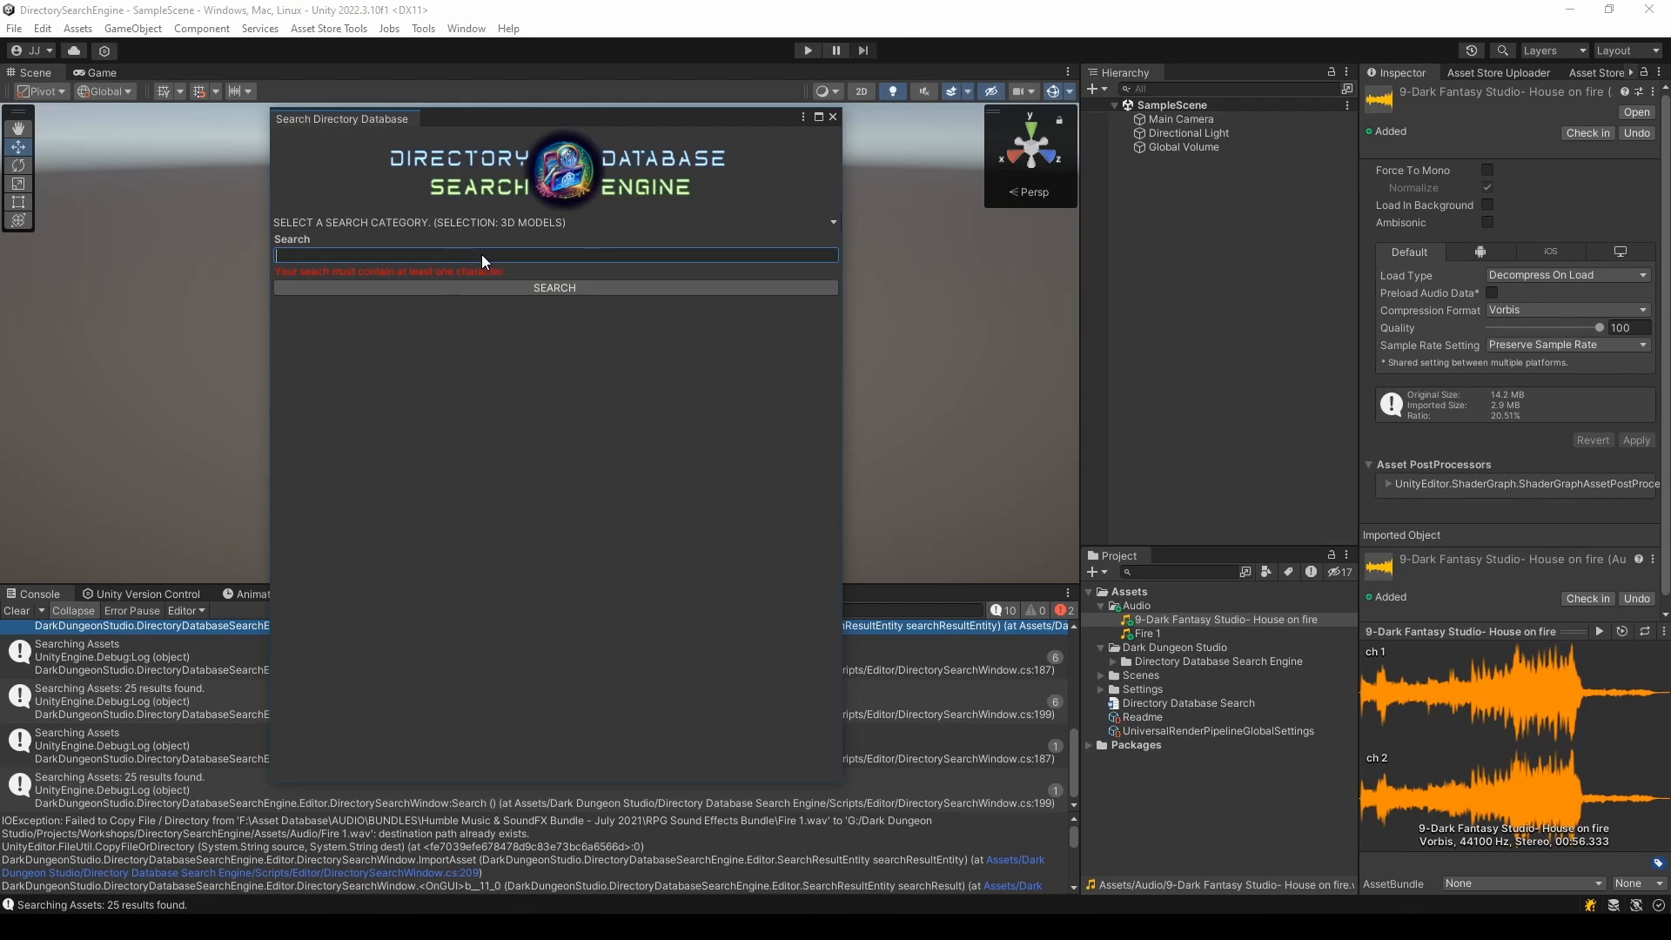
type("tele")
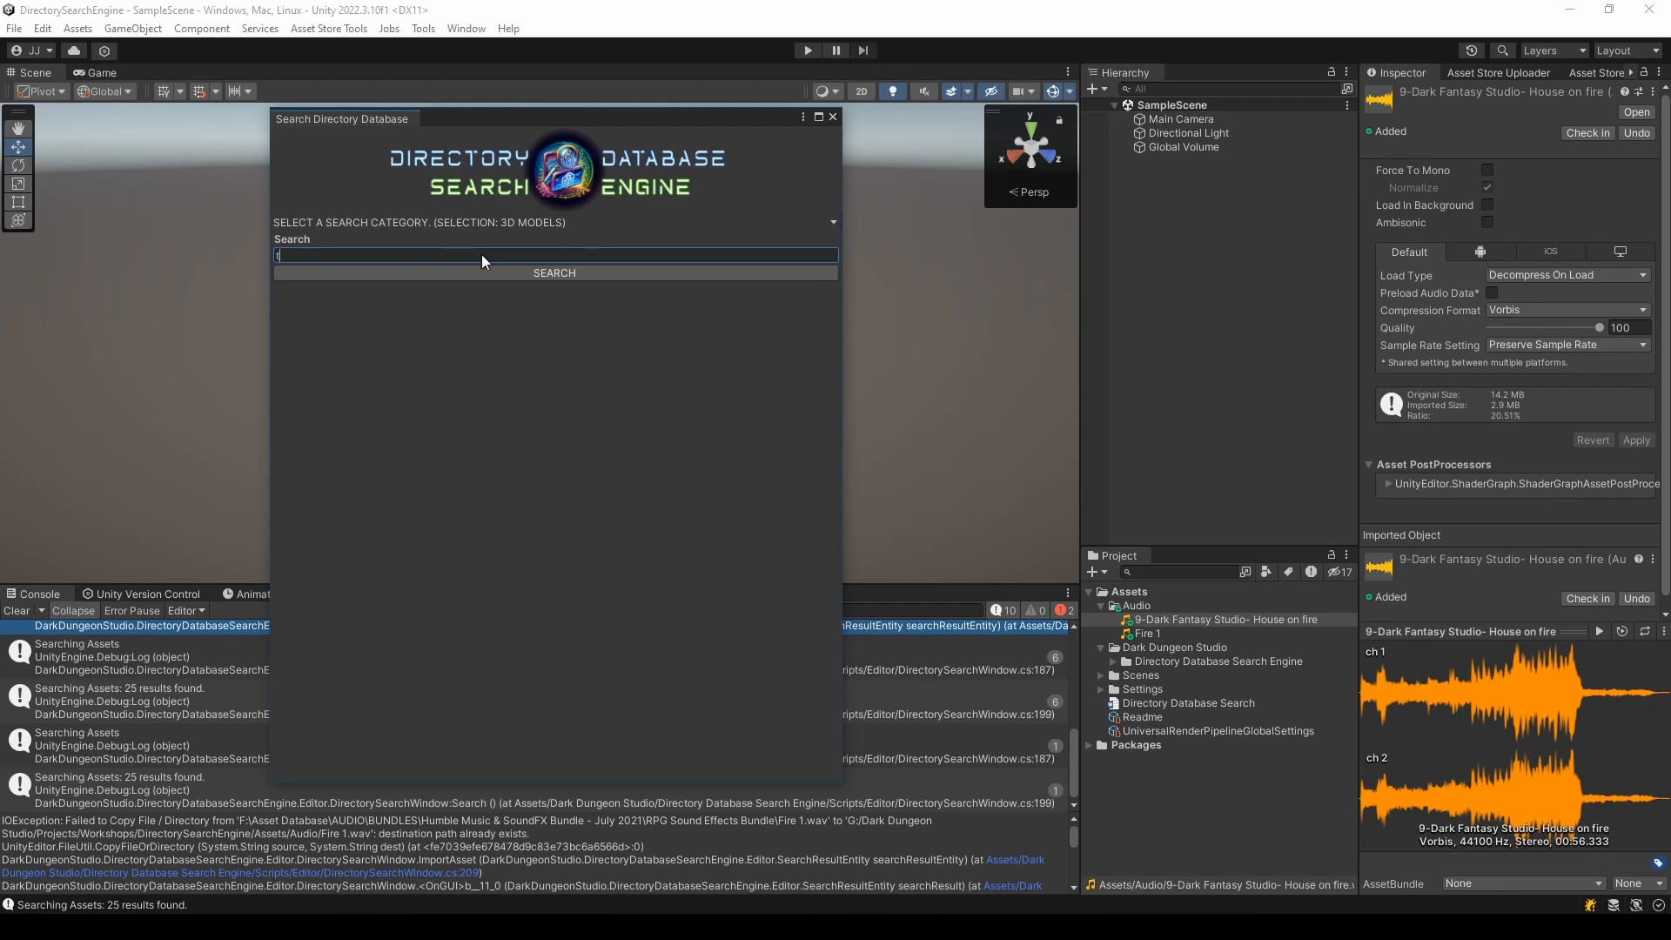
left_click(516, 277)
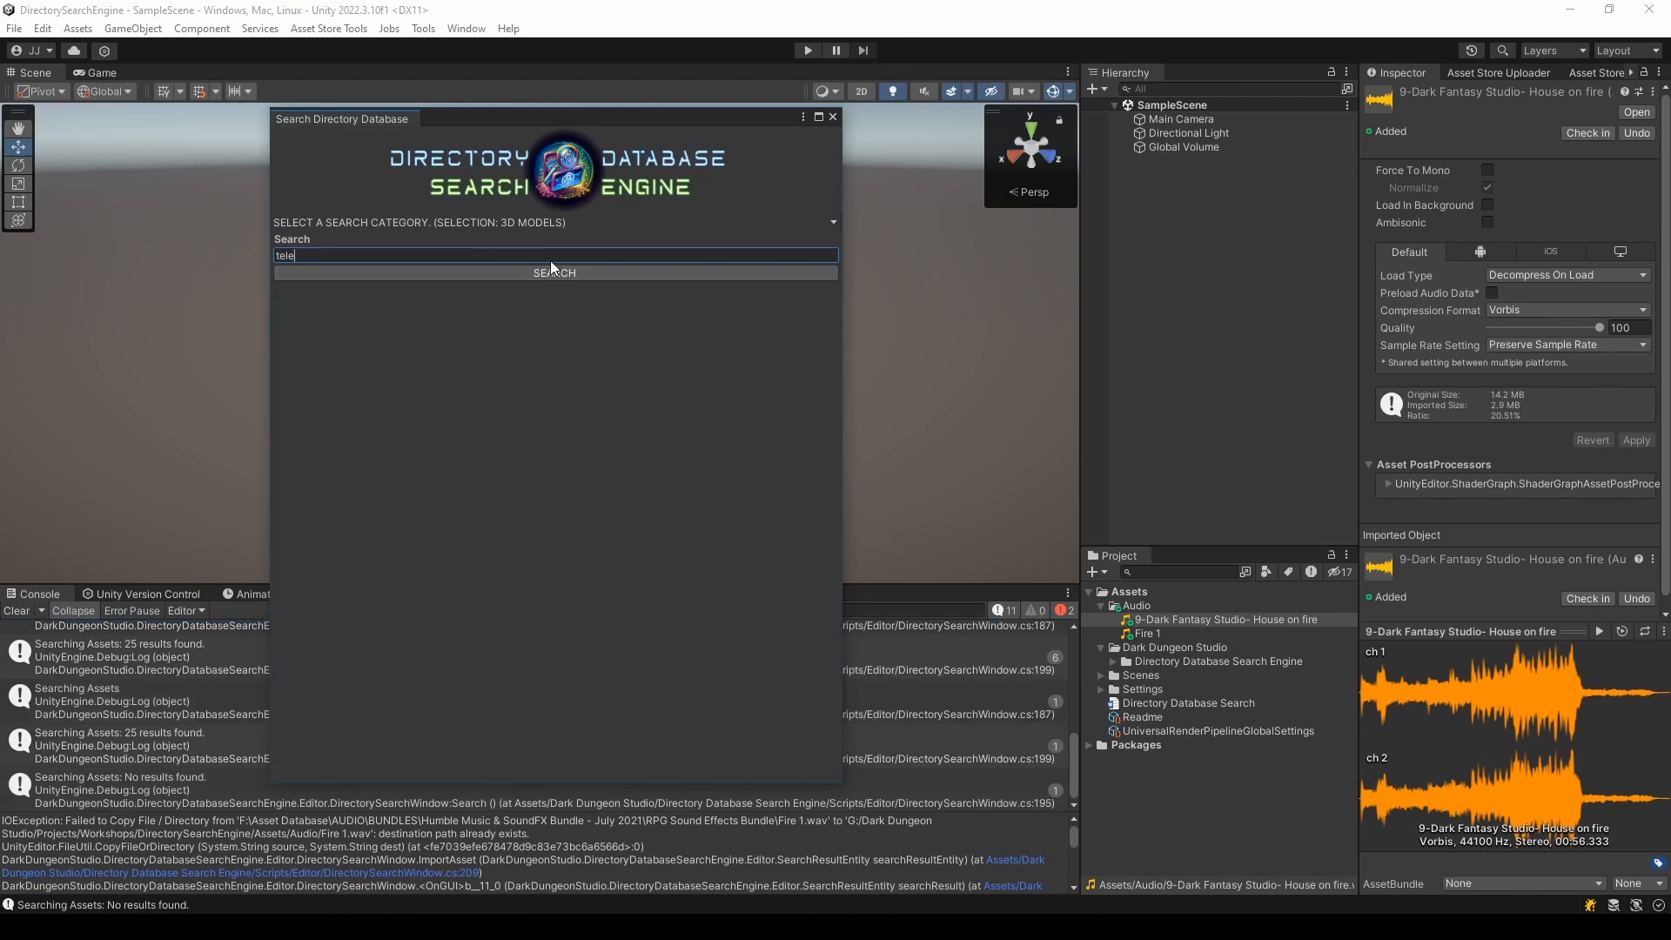
left_click_drag(435, 128, 476, 128)
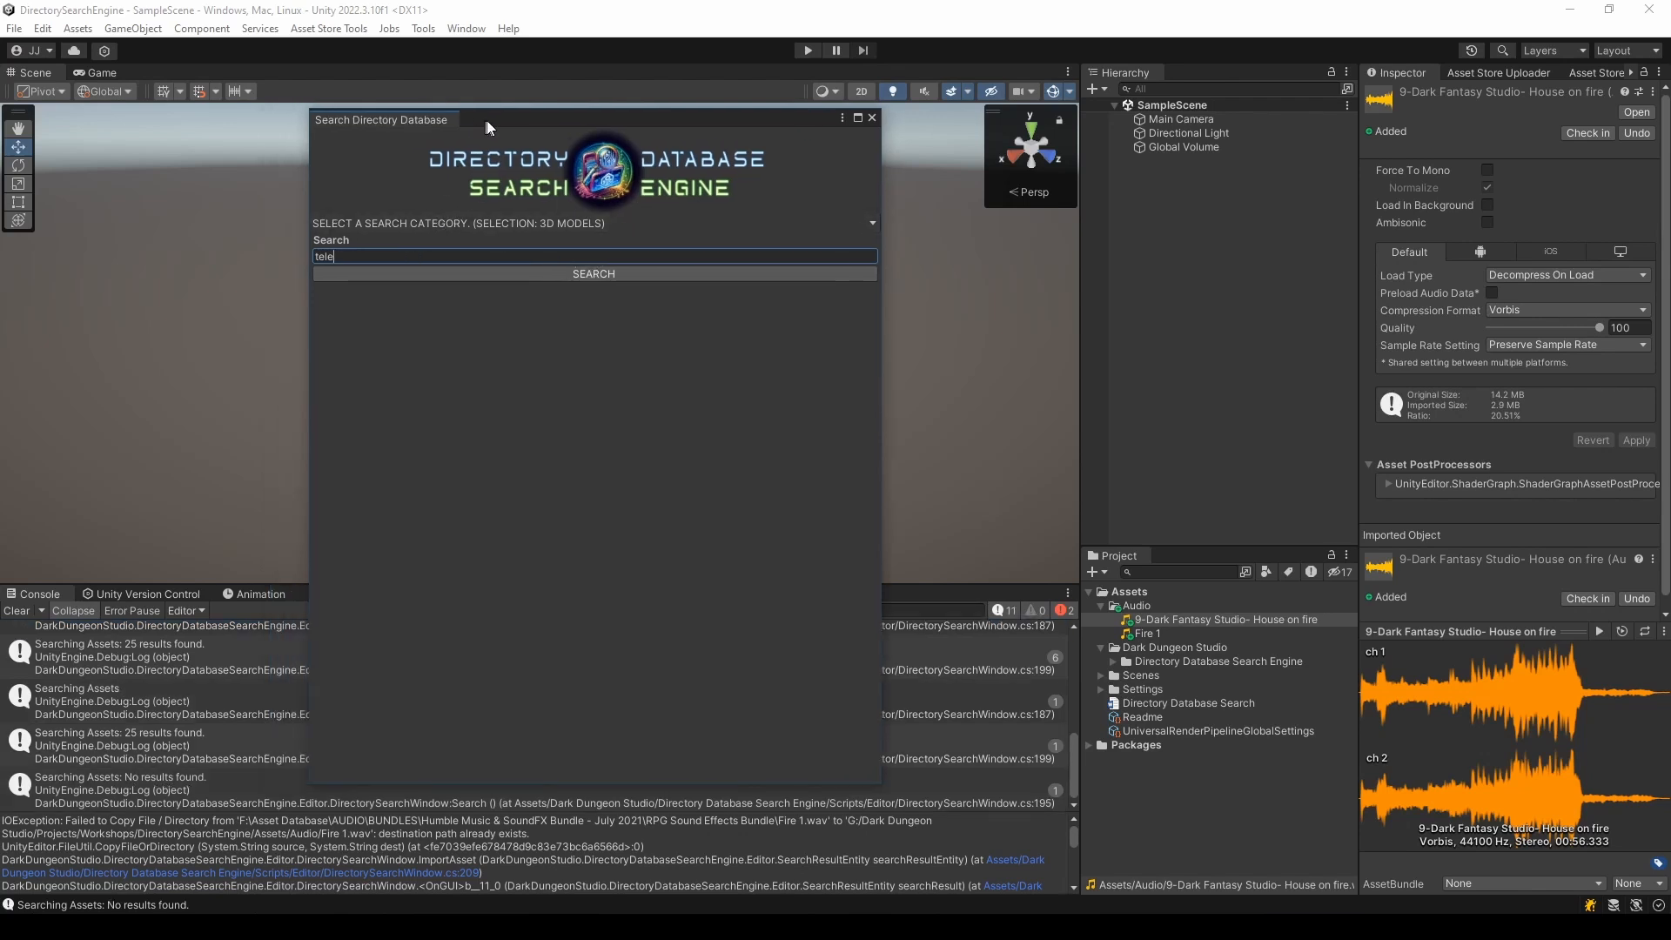
- Shorten the search term, rerun the search, clear the term completely and close the search window
left_click(386, 254)
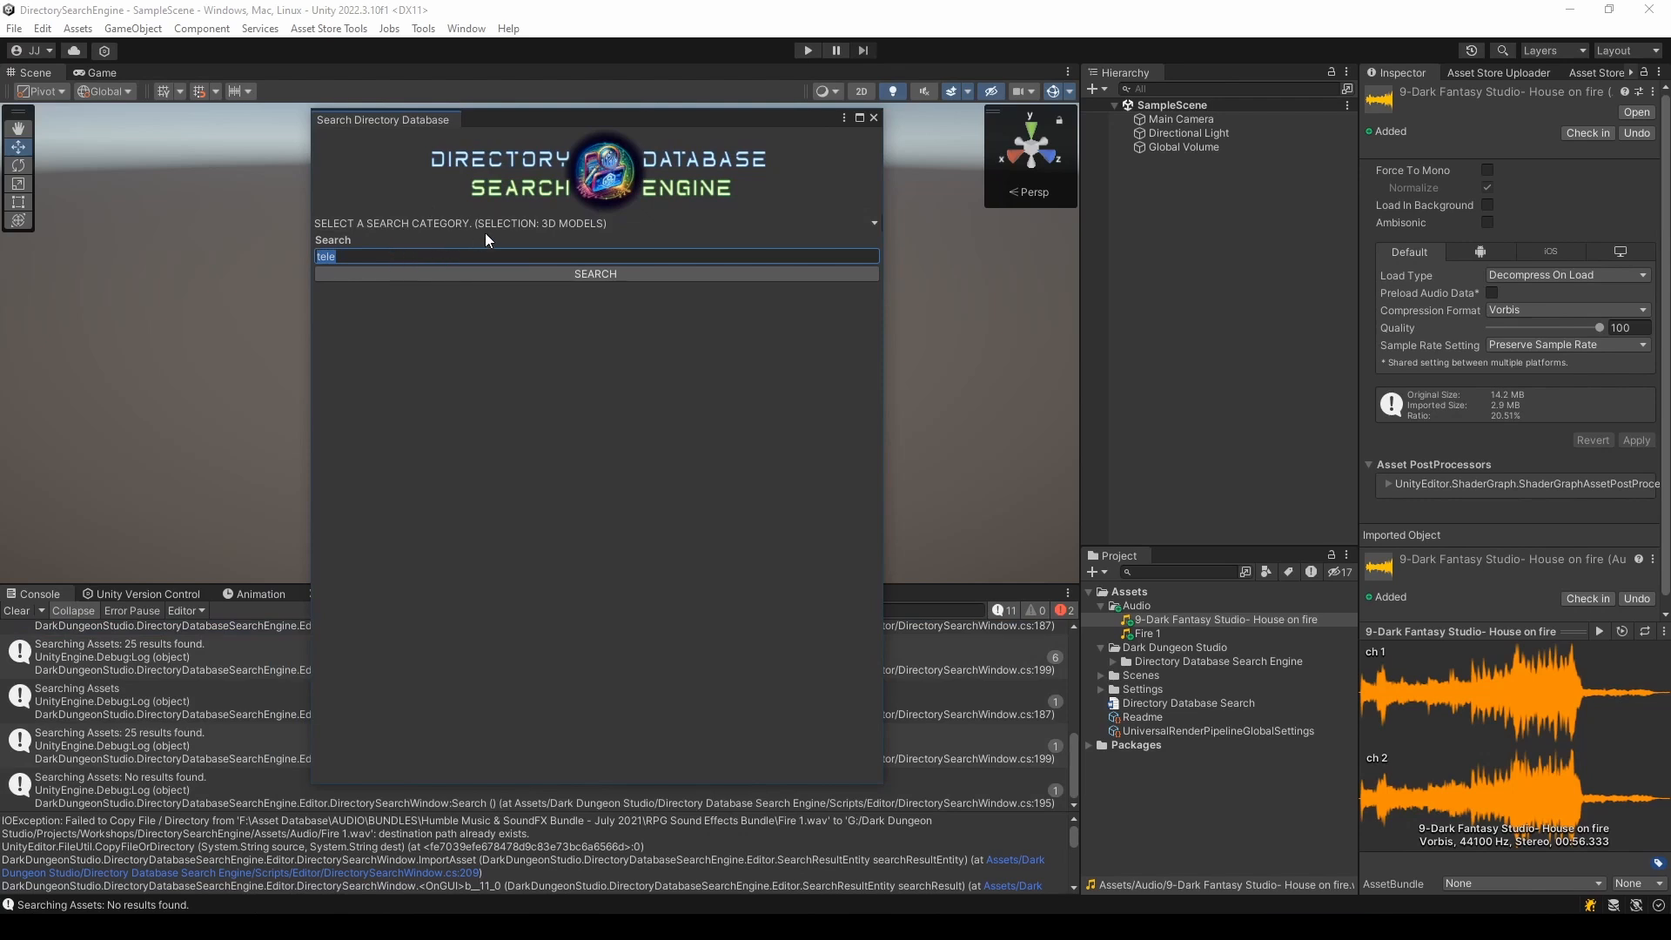
left_click(503, 254)
key("BackSpace")
key("BackSpace")
key("BackSpace")
left_click(639, 275)
key("BackSpace")
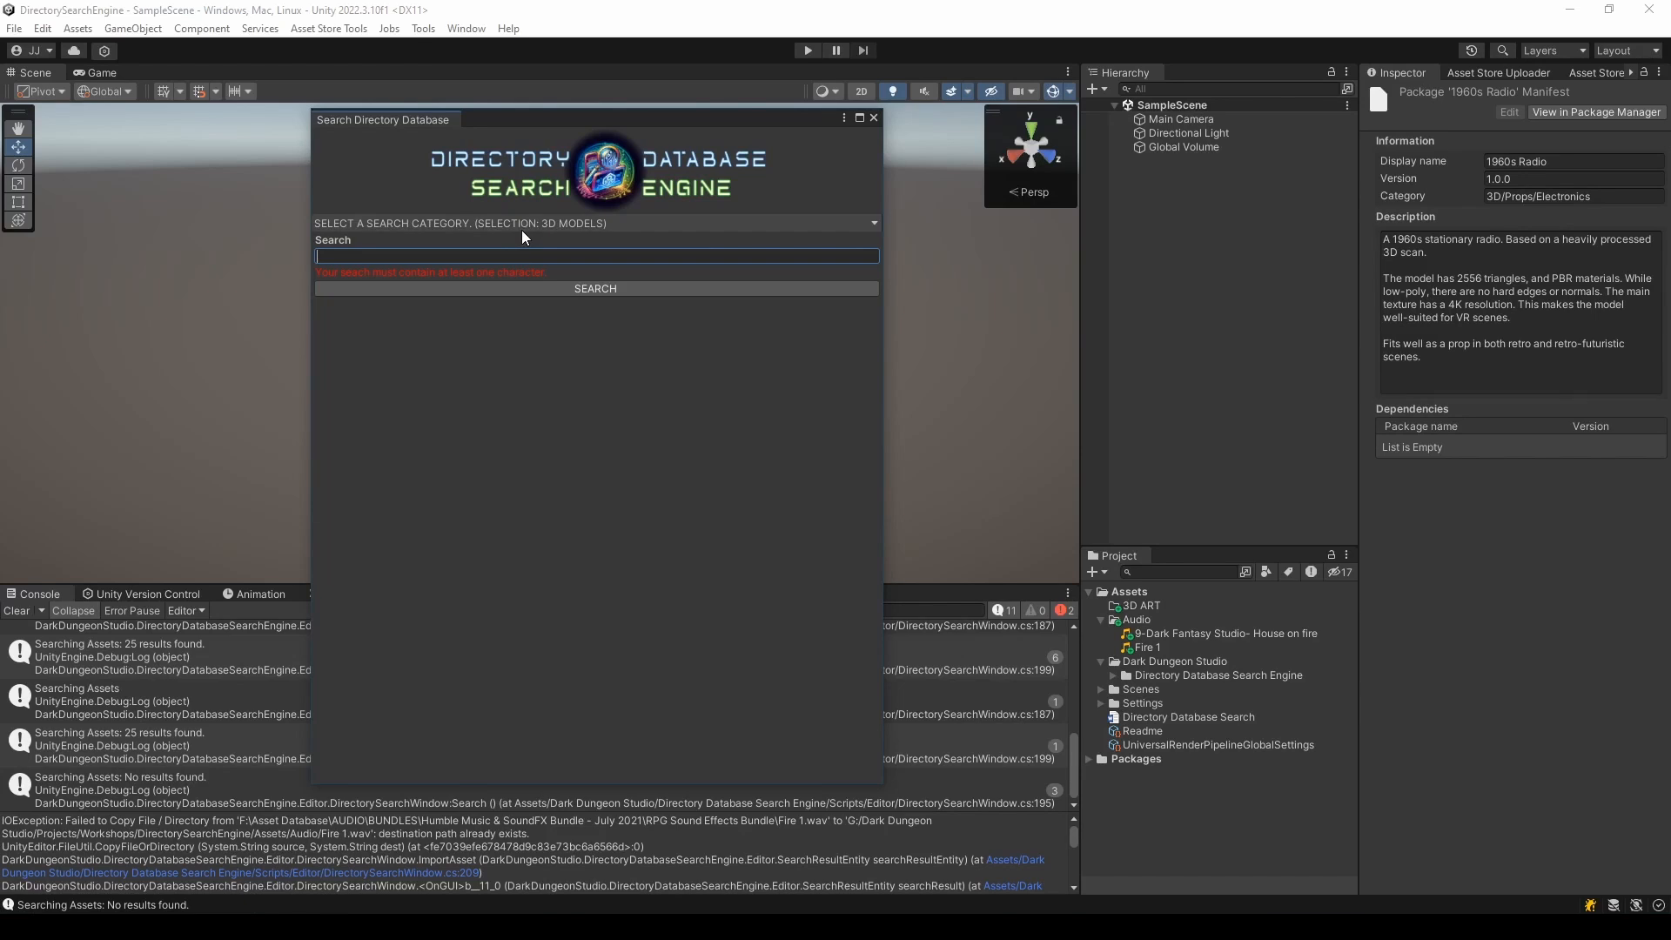
left_click(873, 118)
- Change the 3D MODELS category's search directory root to the DARK DUNGEON STUDIO folder inside Asset Database and close the preferences
left_click(423, 28)
mouse_move(566, 48)
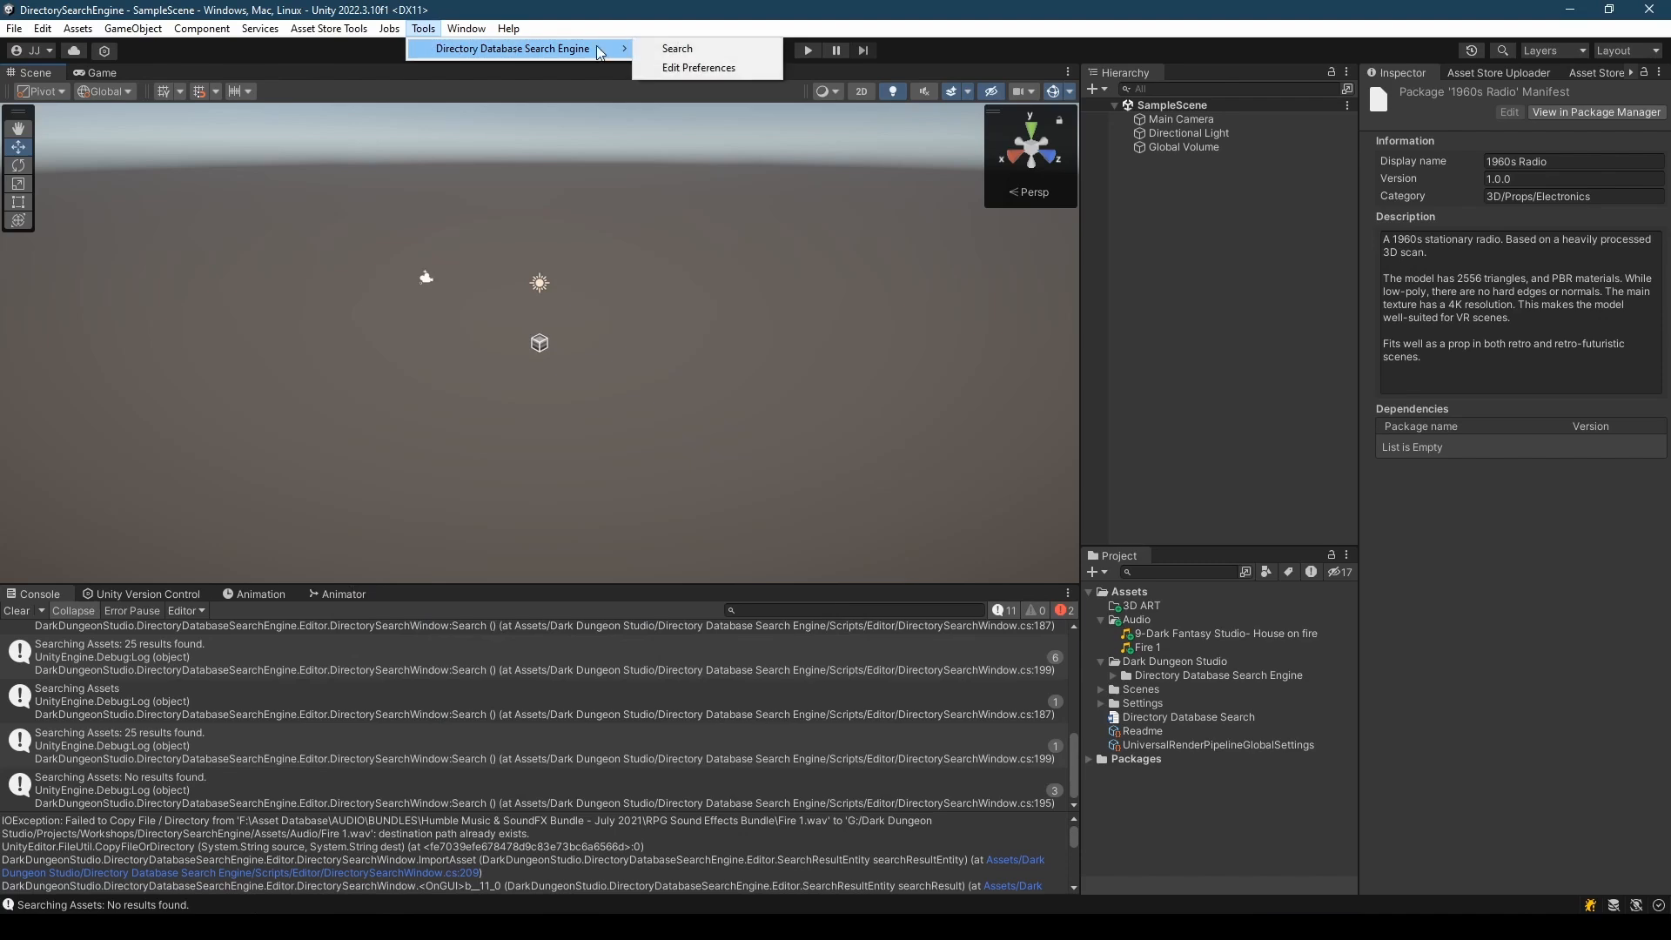
left_click(698, 67)
left_click(560, 300)
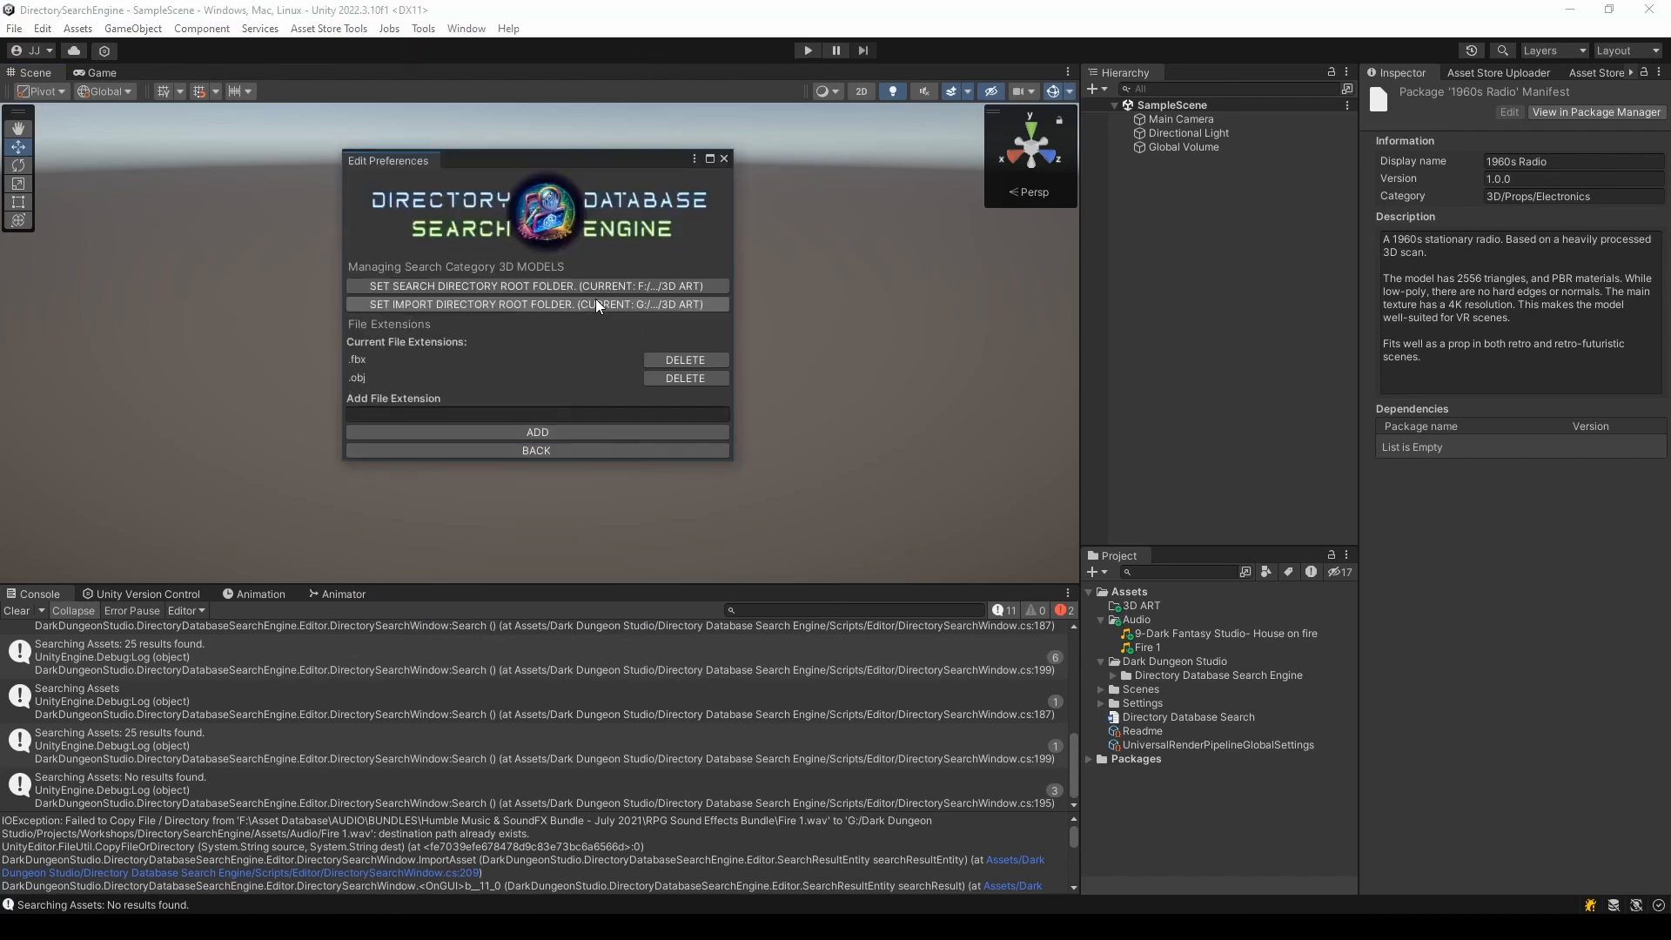
left_click(583, 288)
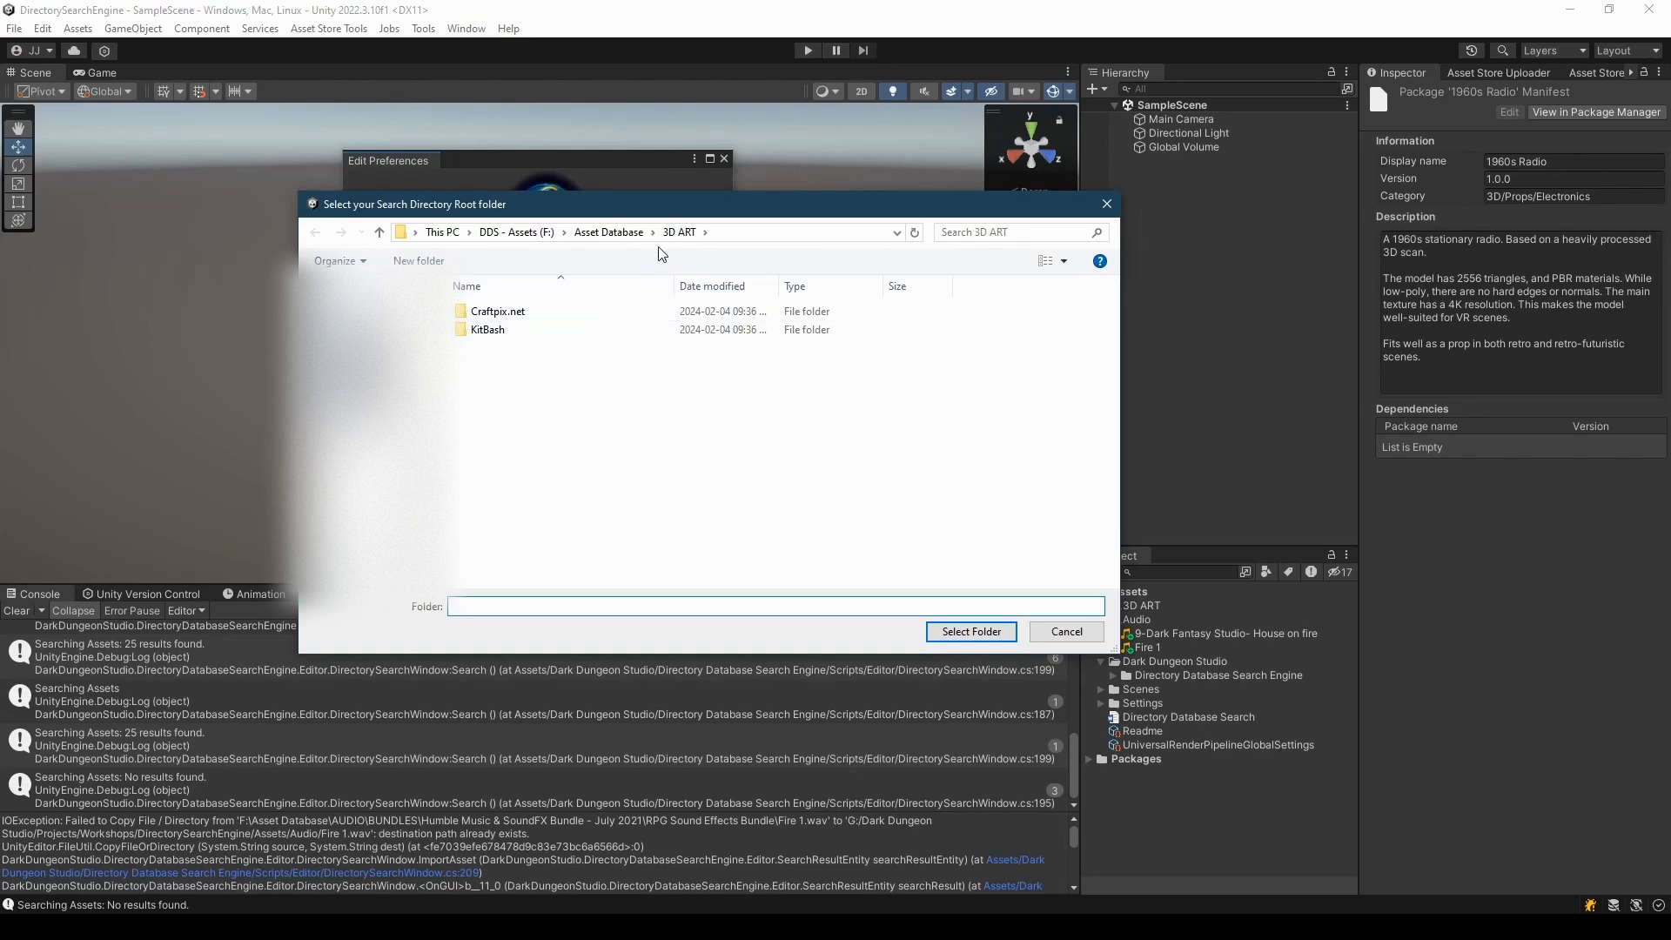
left_click(635, 235)
left_click(528, 365)
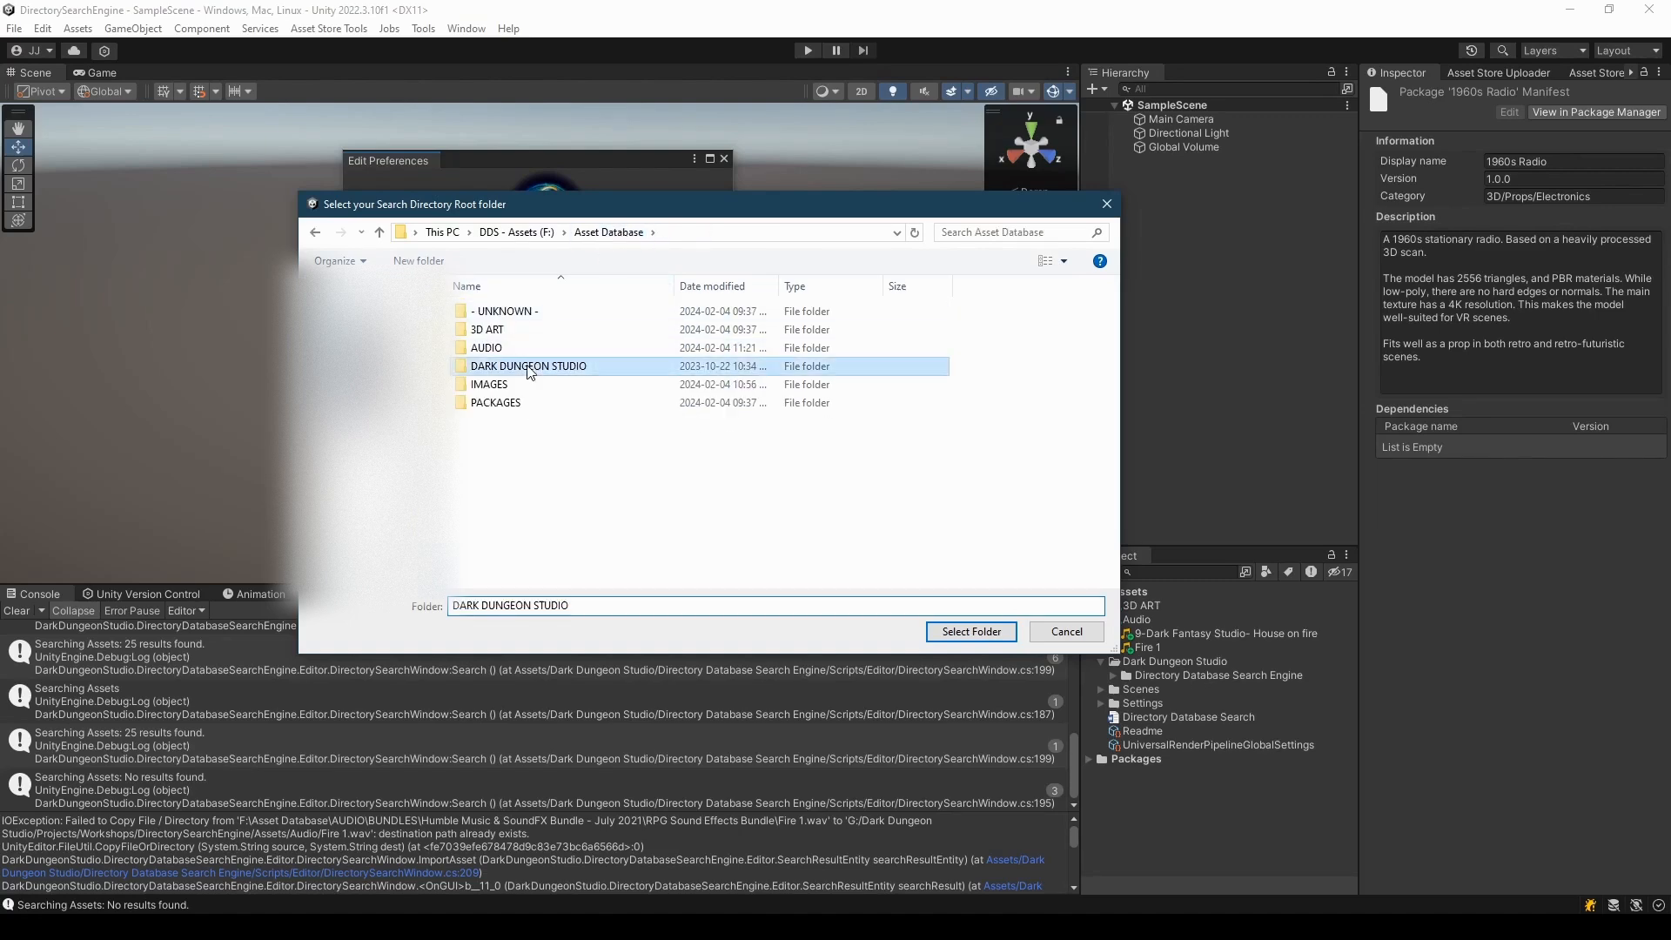
left_click(966, 631)
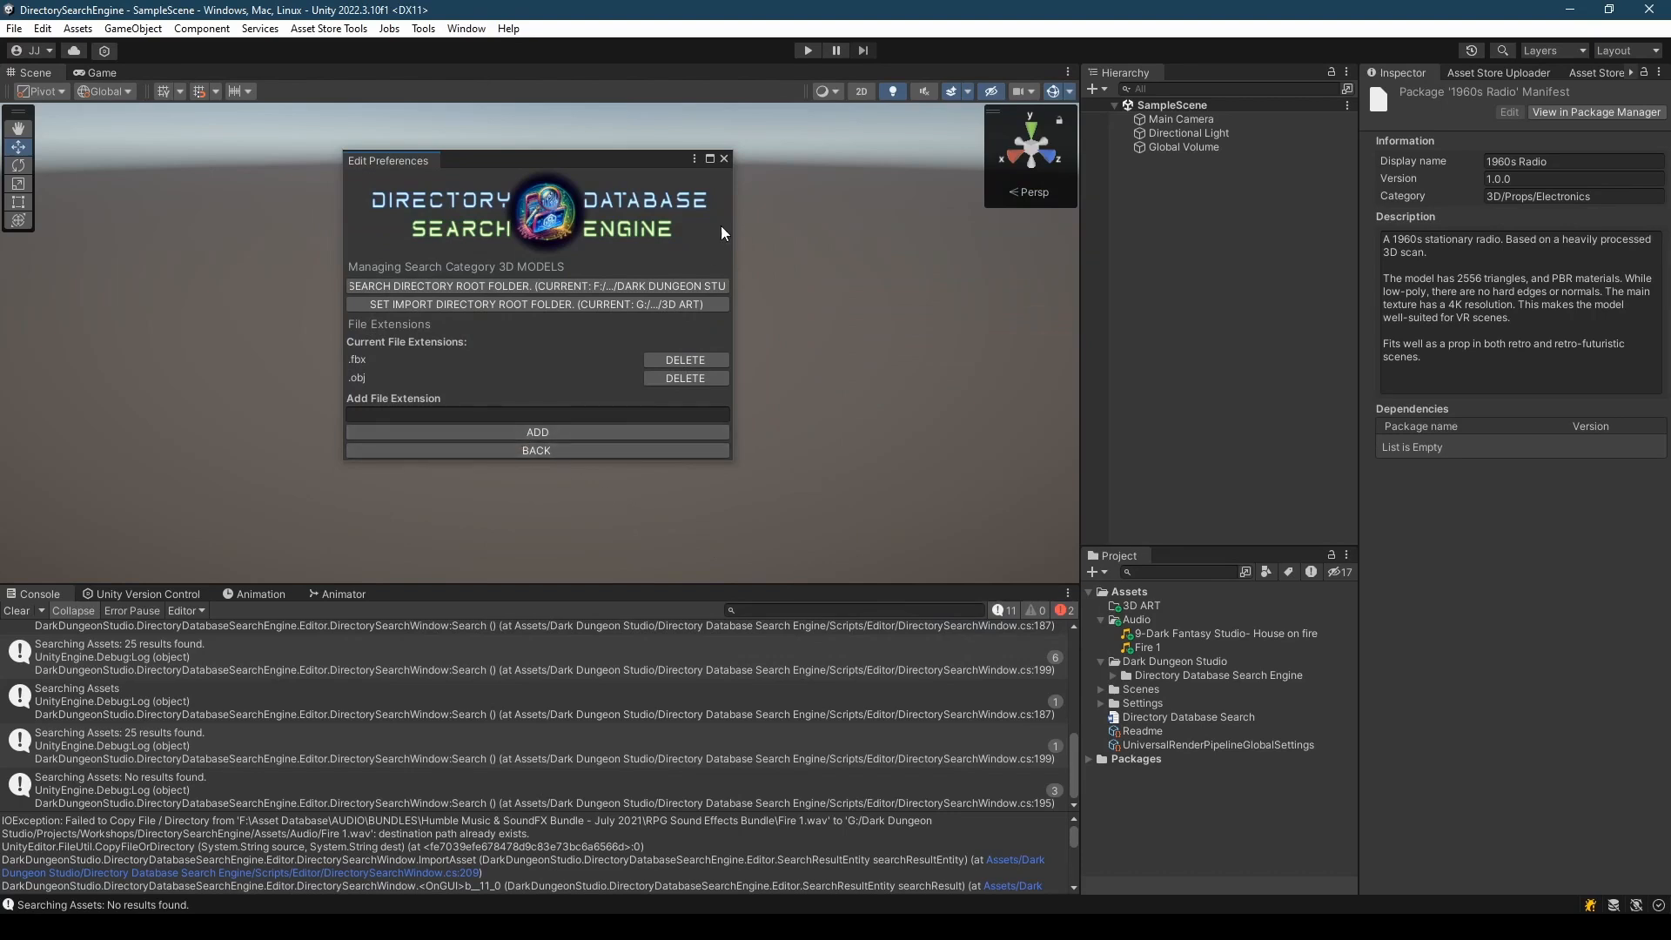
left_click(724, 160)
- Reopen the database search window, choose the 3D MODELS category and search for "tel"
left_click(466, 29)
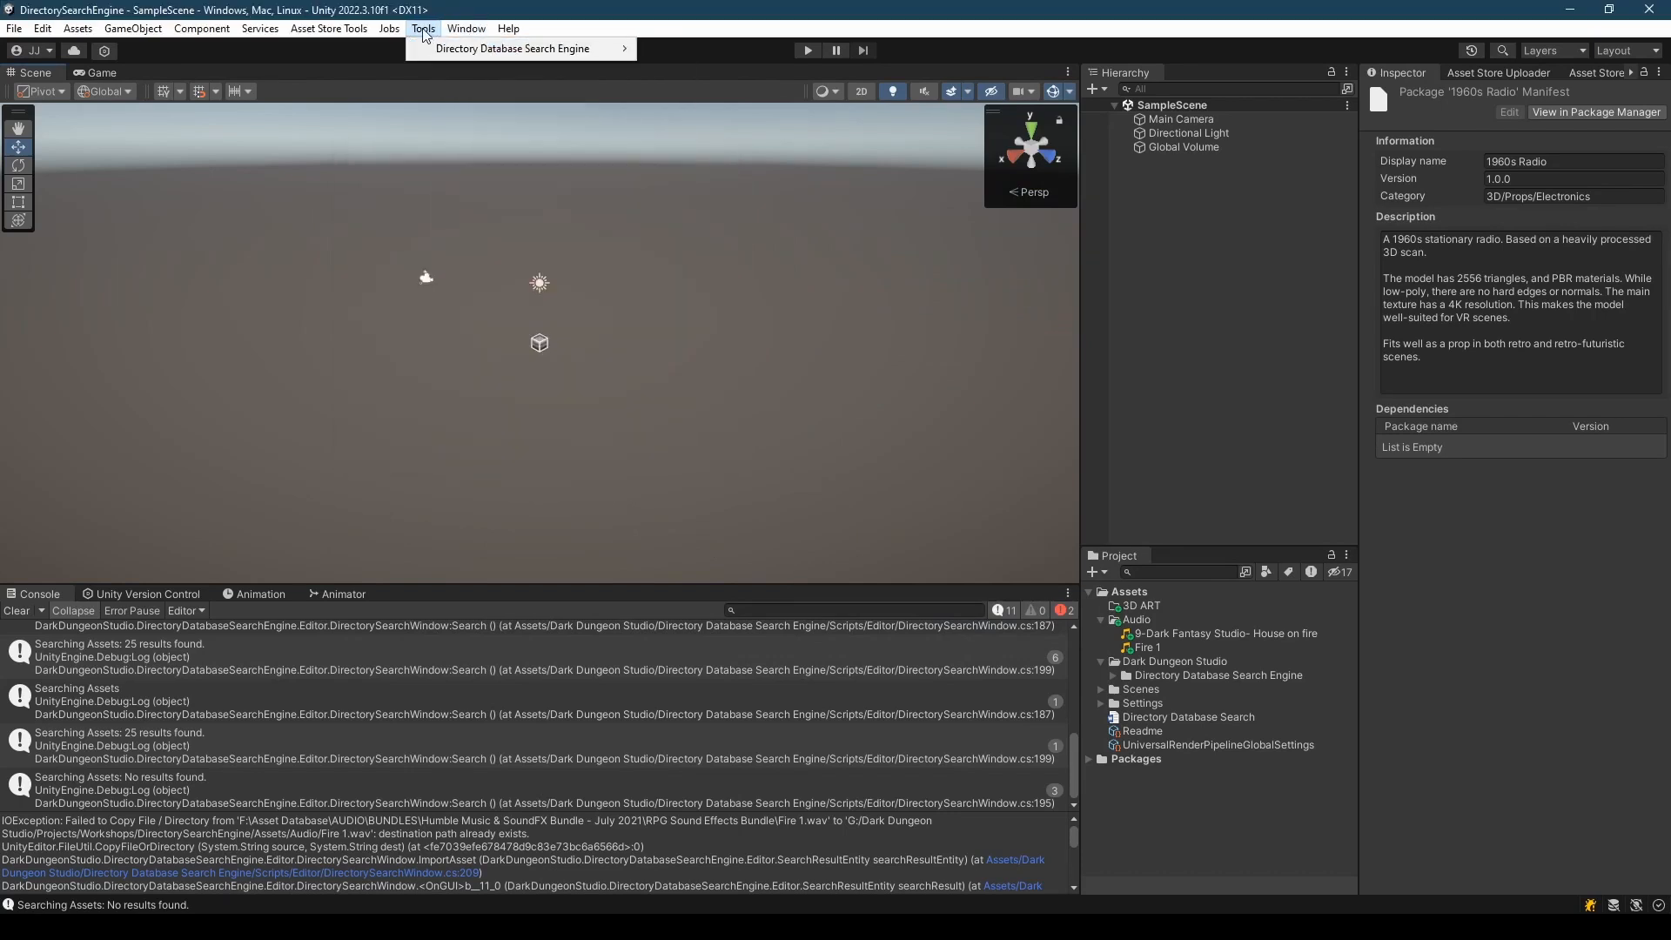
mouse_move(522, 49)
left_click(665, 47)
left_click(539, 223)
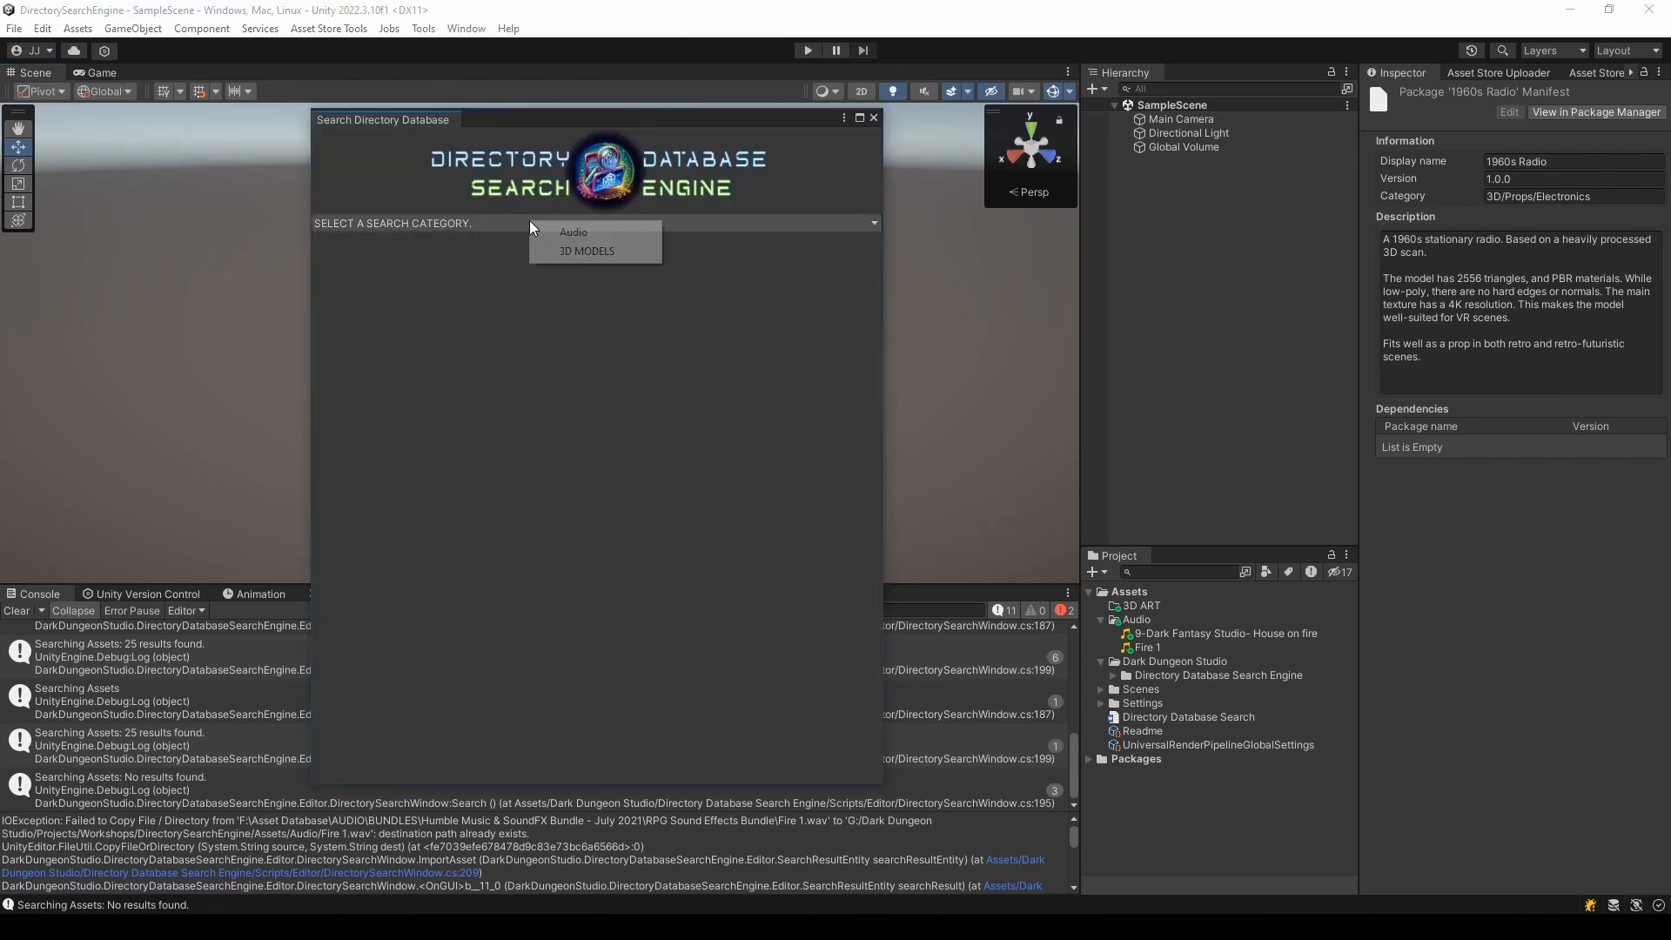
left_click(561, 251)
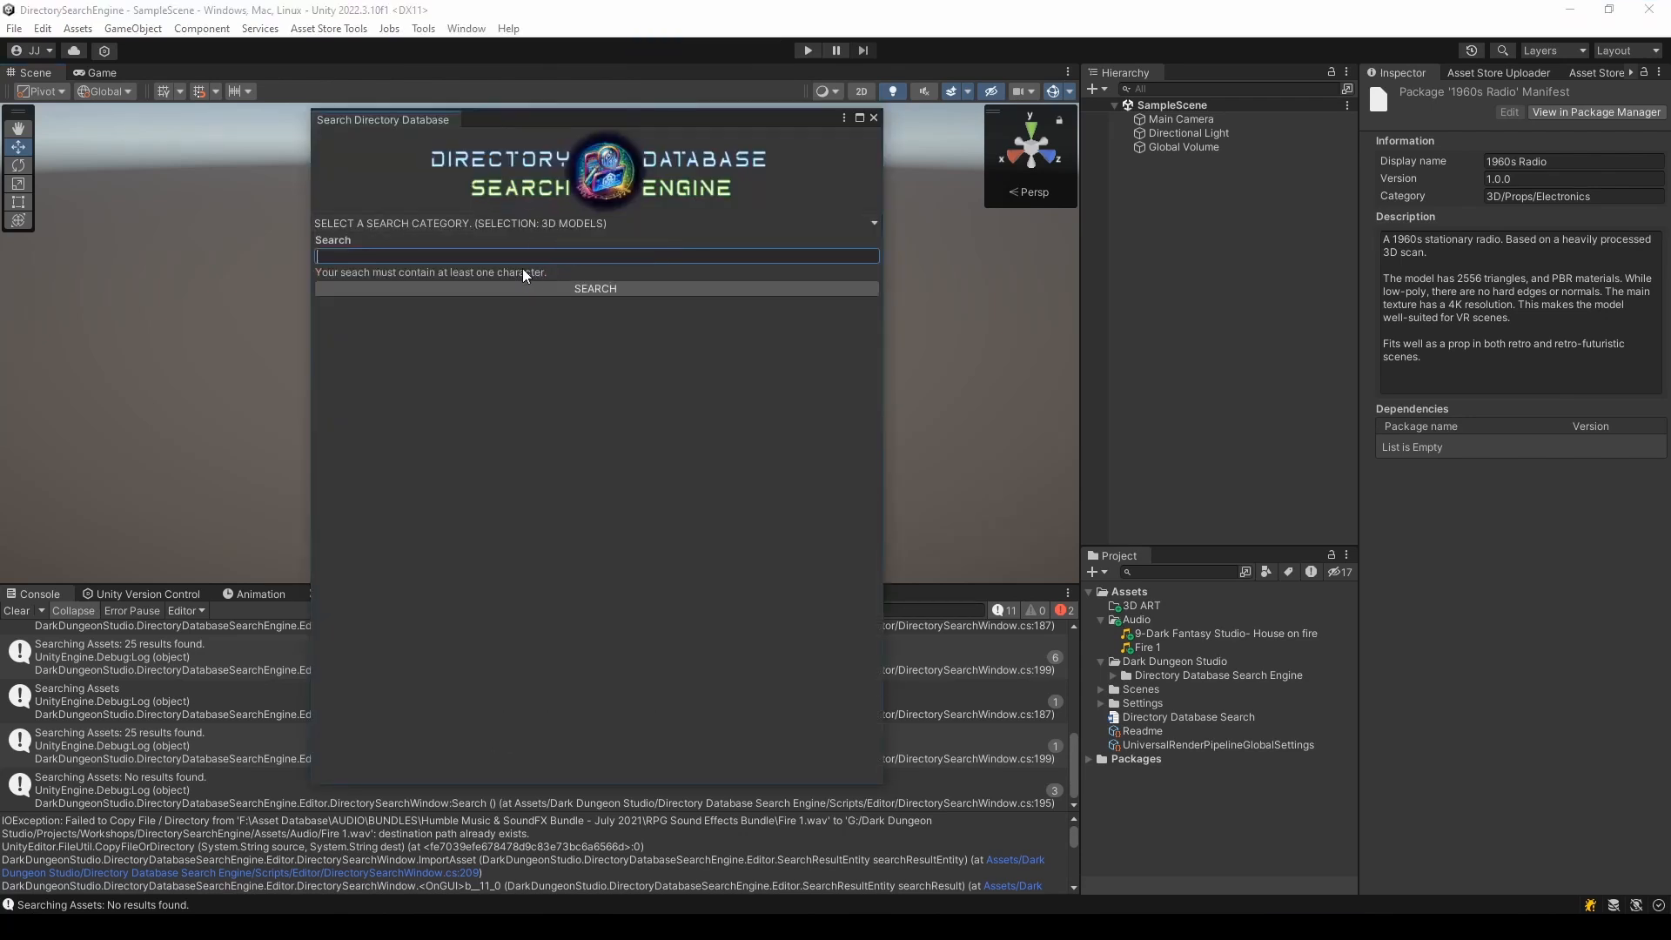
left_click(522, 263)
type("tel")
left_click(523, 273)
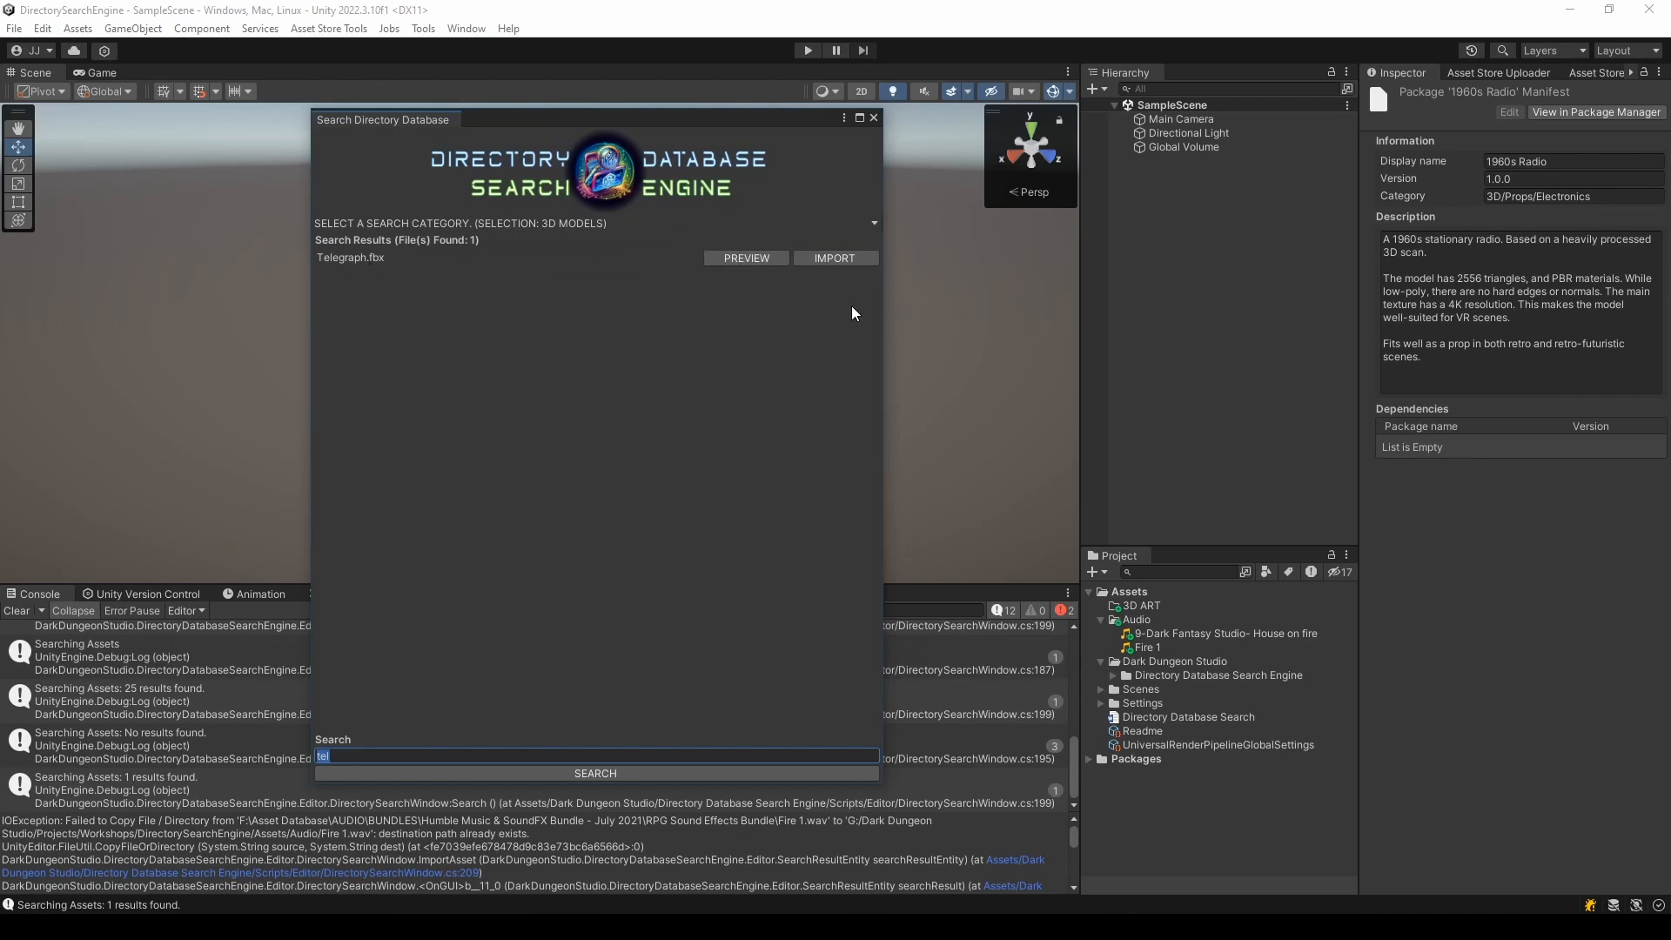
- Import Telegraph.fbx from the search results and select the imported model in the project's 3D ART folder
left_click(826, 259)
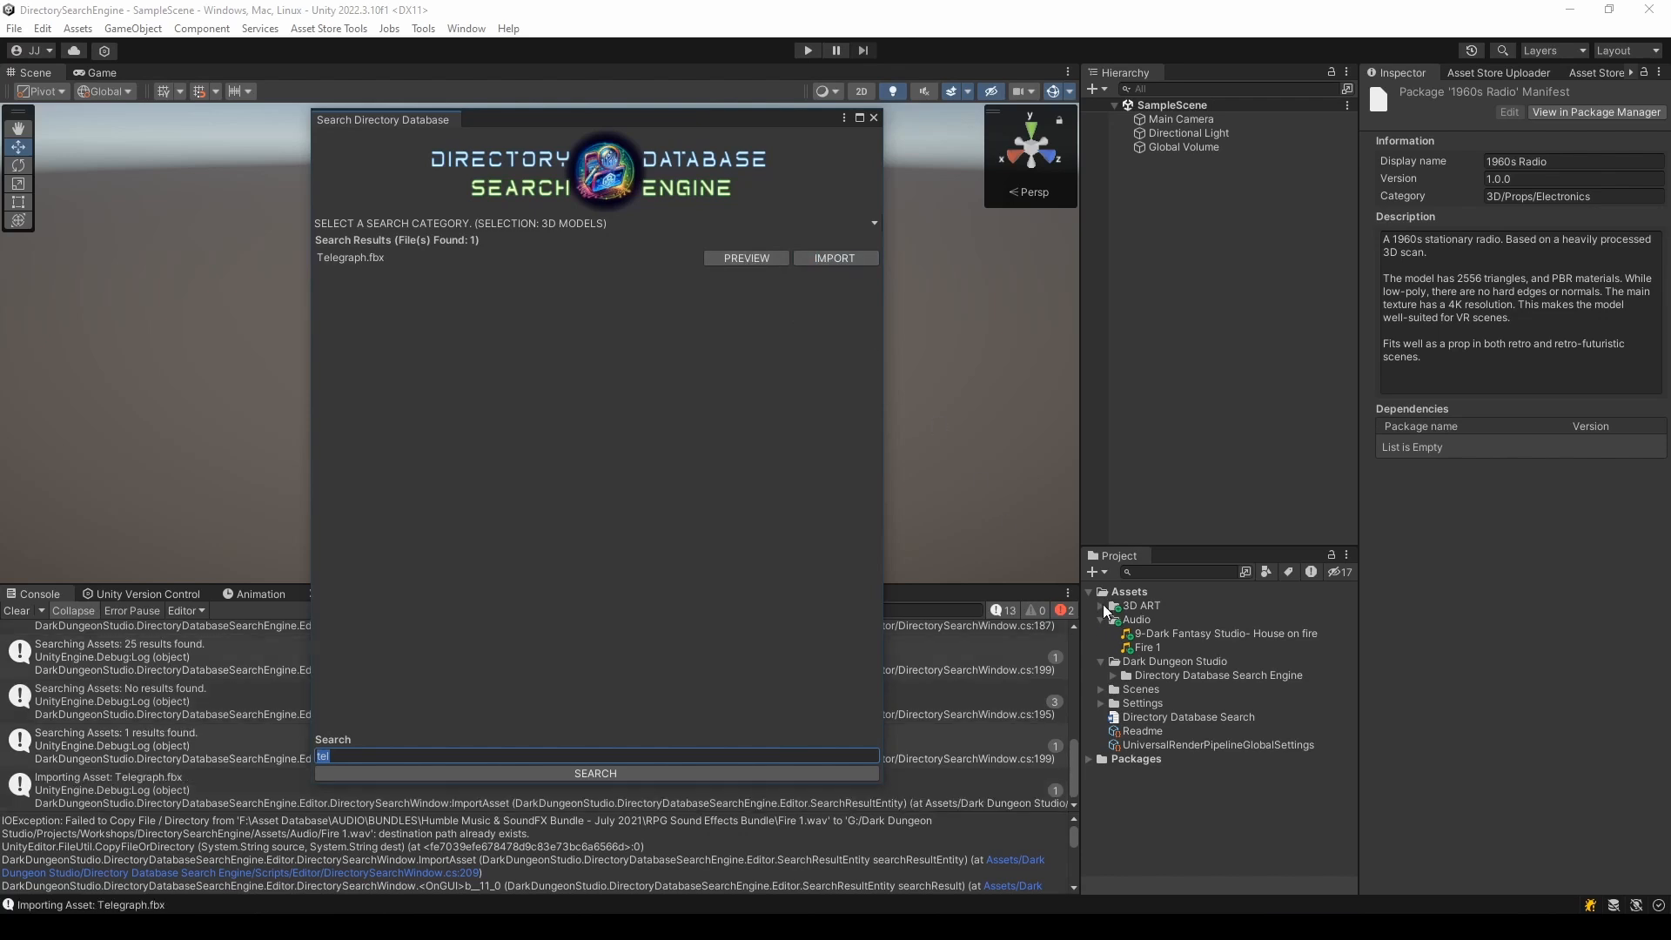
left_click(1158, 620)
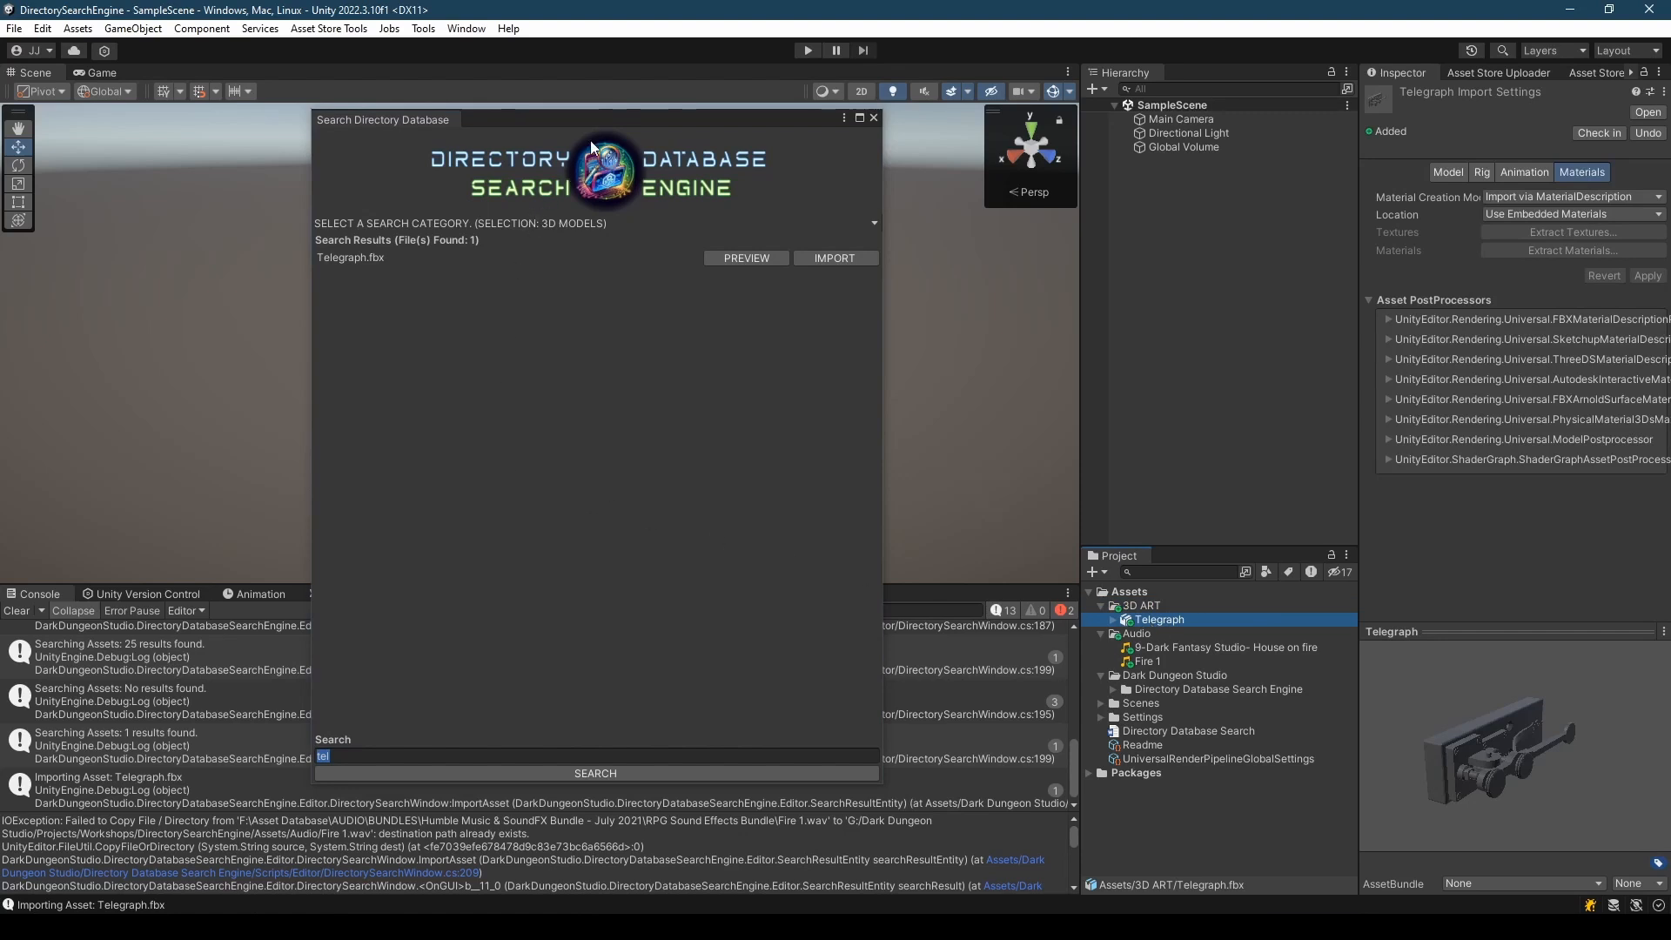
- Reposition the search window over the scene view and reduce its height so it mostly clears the console
left_click_drag(599, 125, 529, 99)
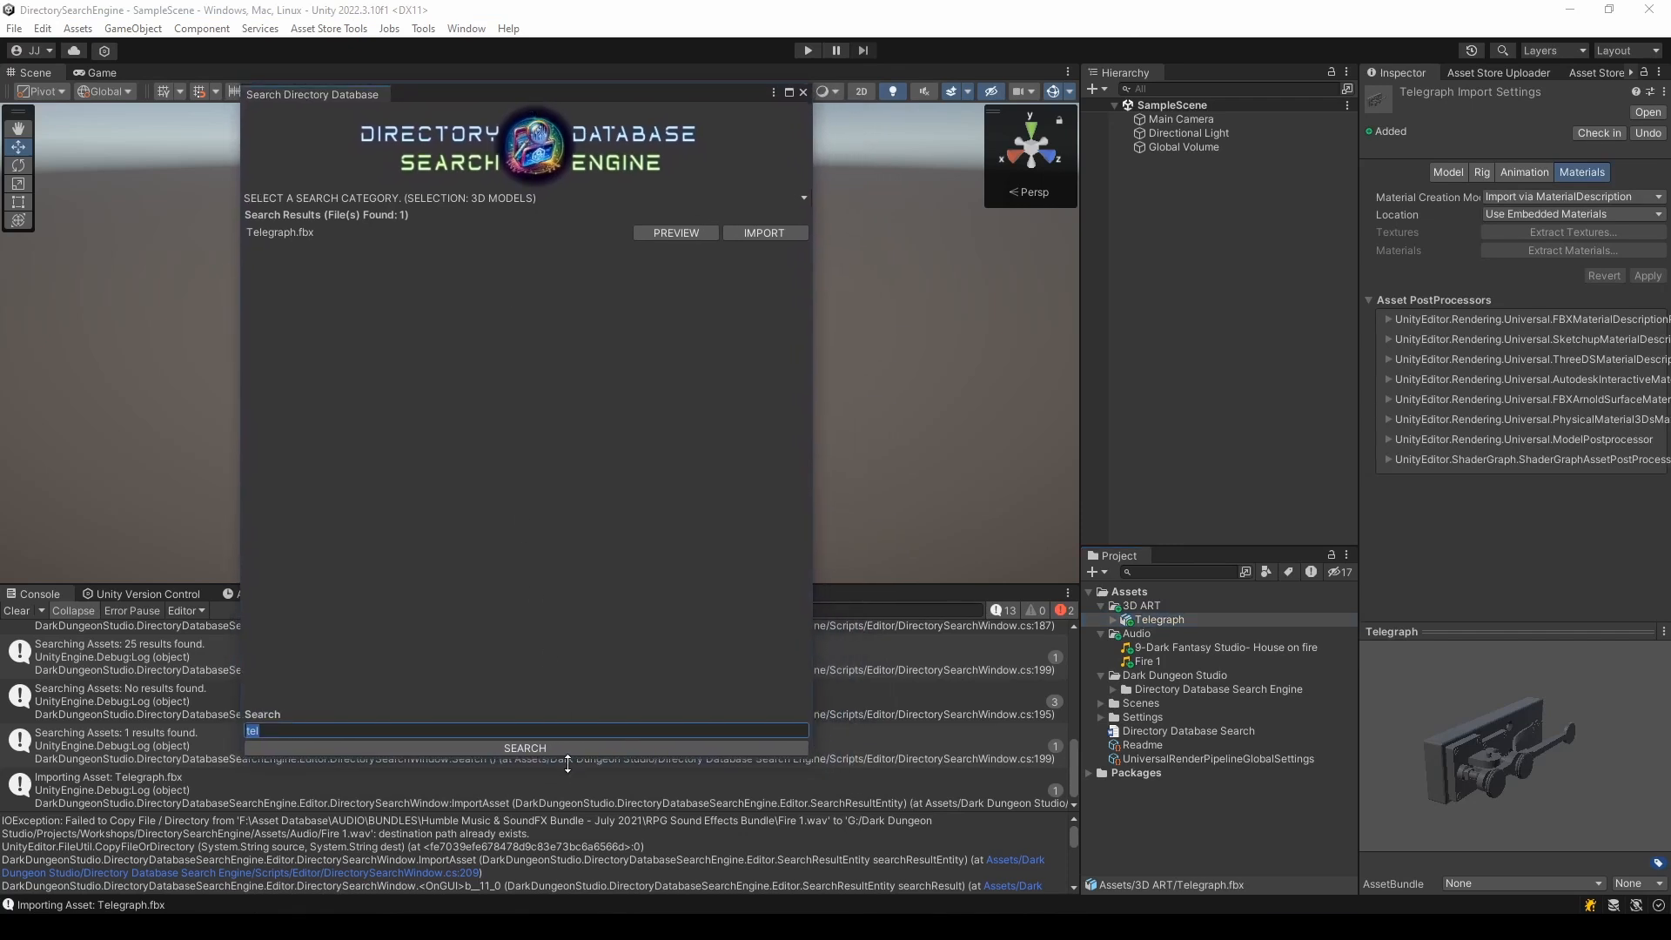
left_click_drag(567, 763, 557, 608)
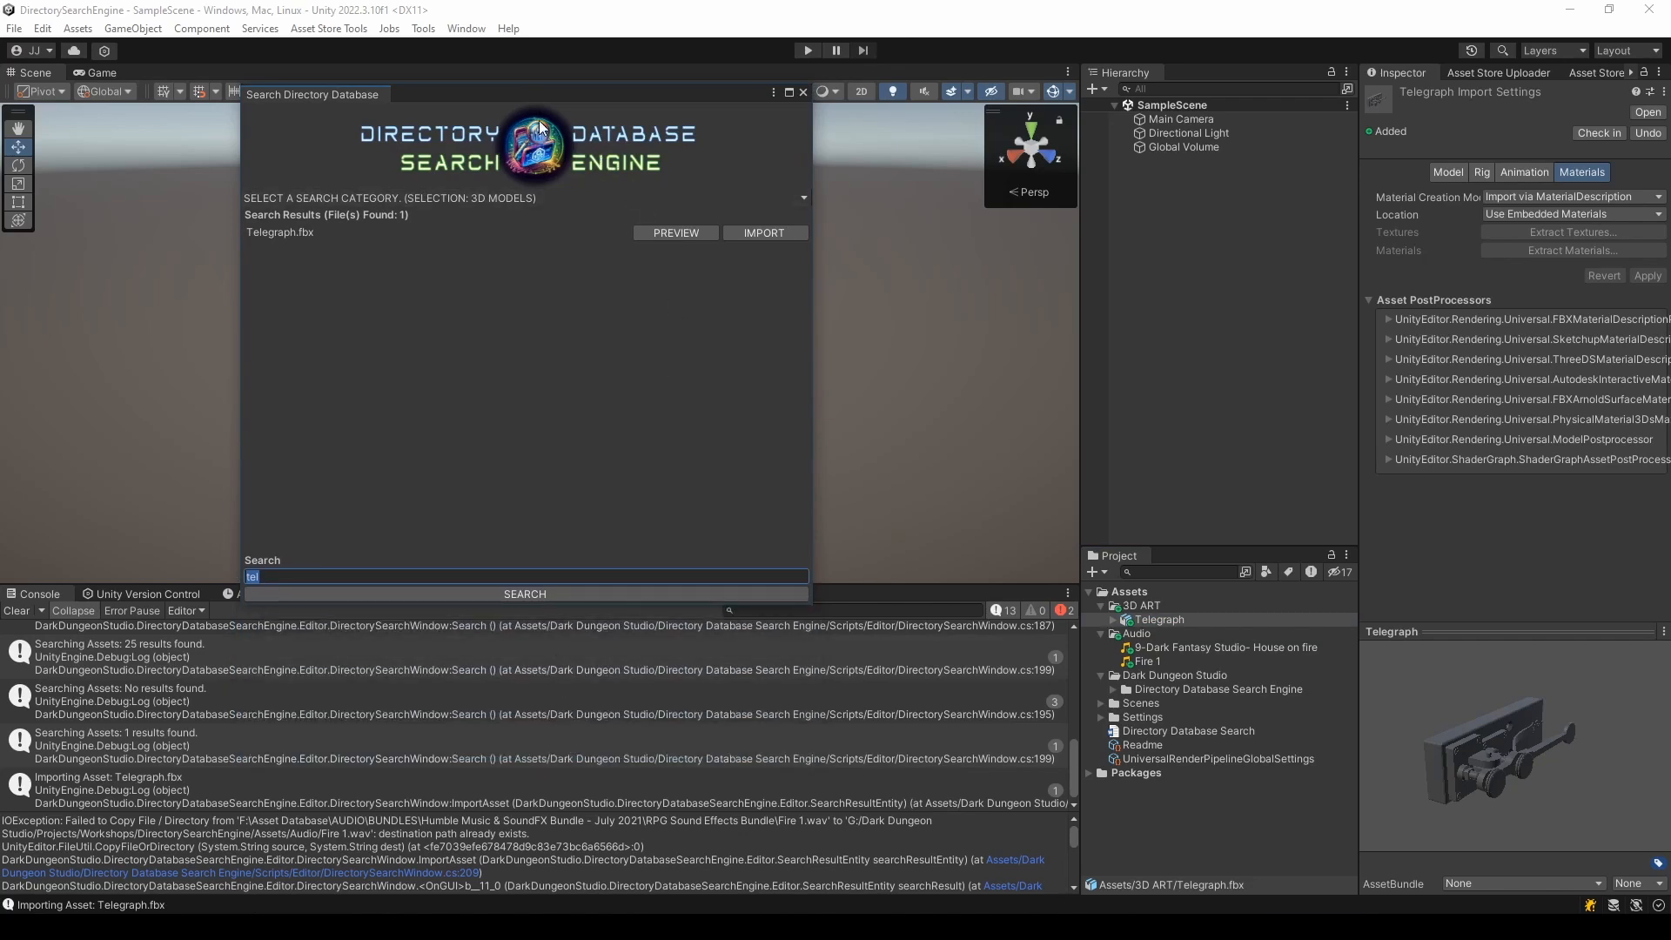
left_click_drag(525, 92, 536, 86)
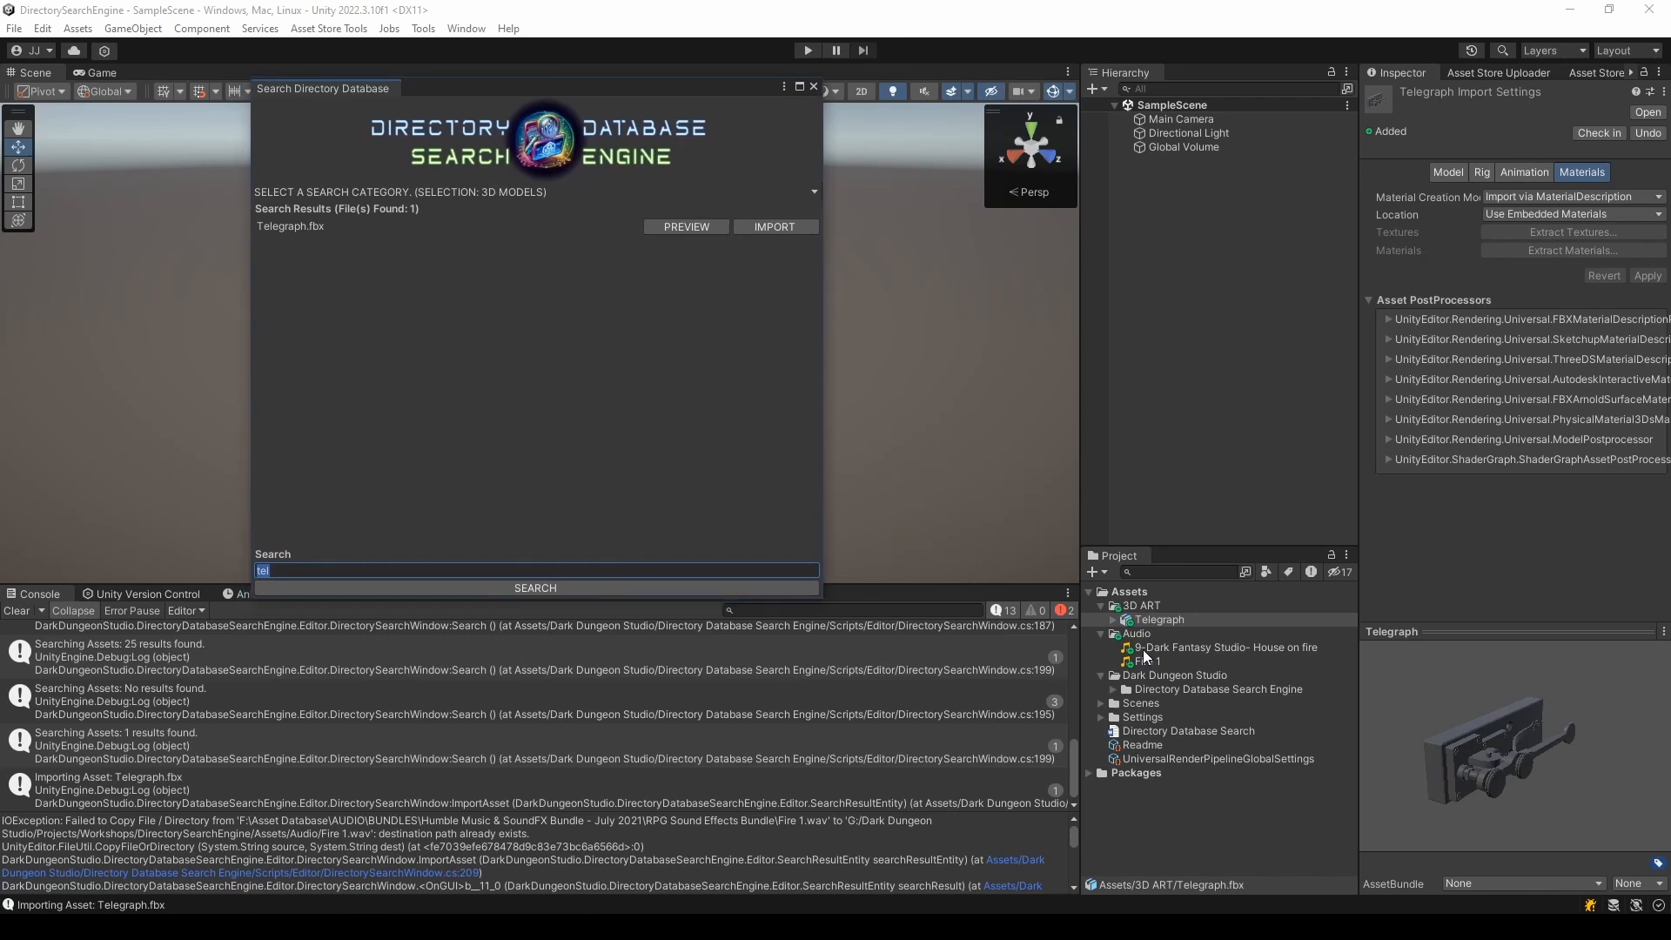
- Expand the project's Directory Database Search Engine folder, collapse its Resources subfolder and select the Directory Database Search Engine file
left_click(1106, 689)
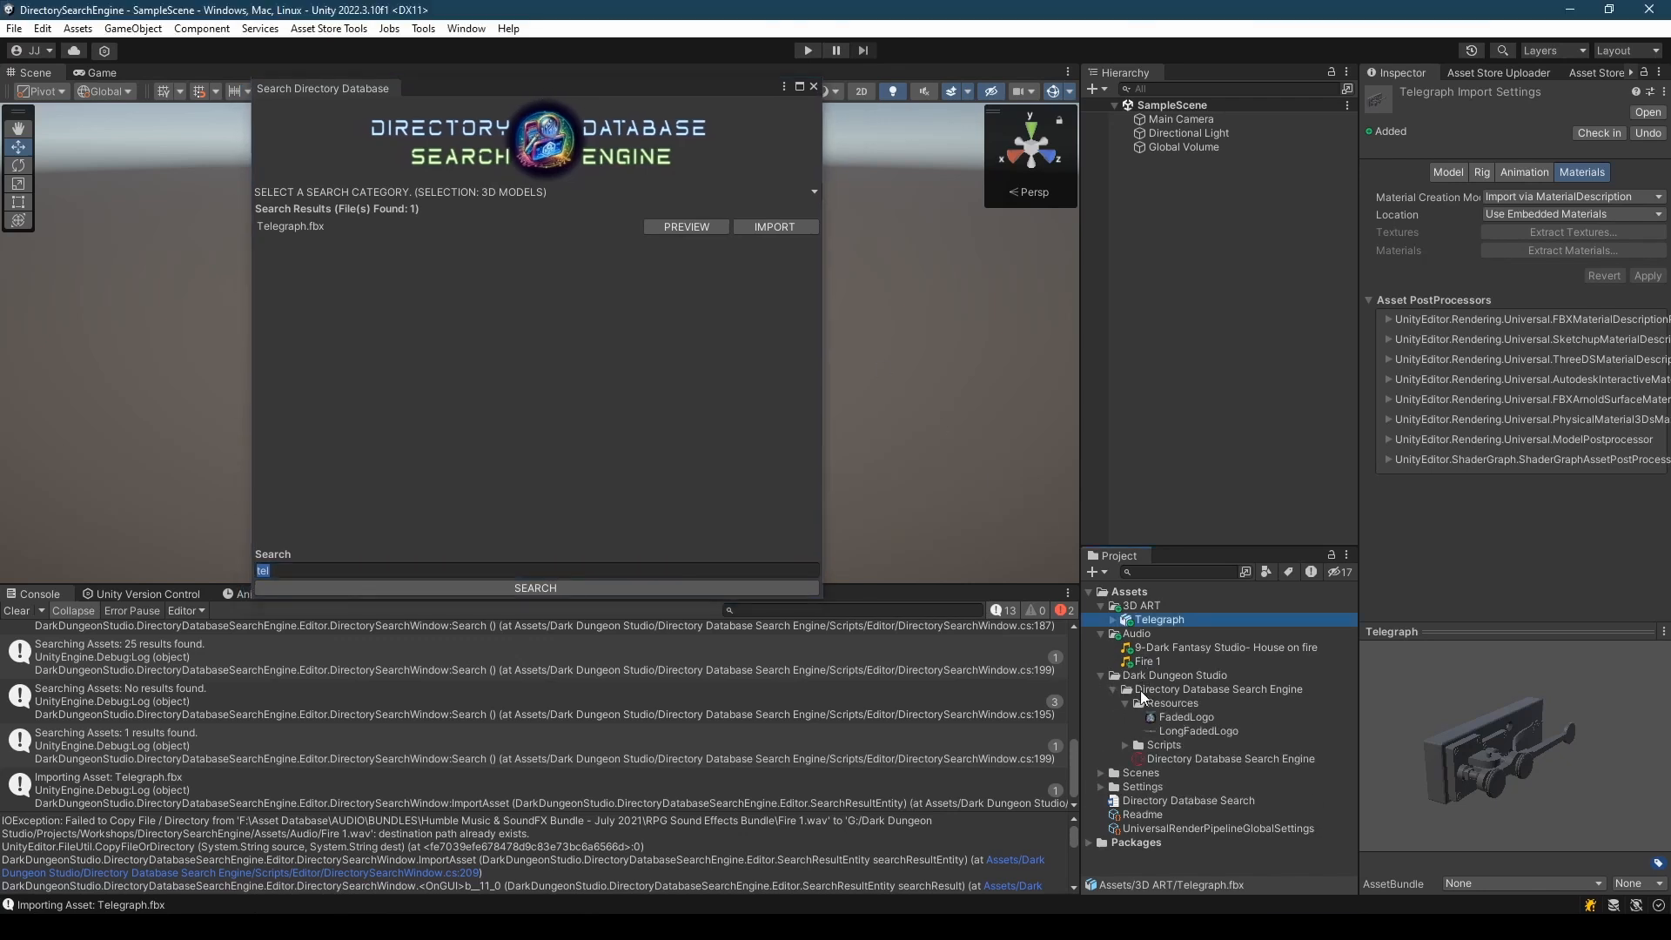
left_click(1124, 703)
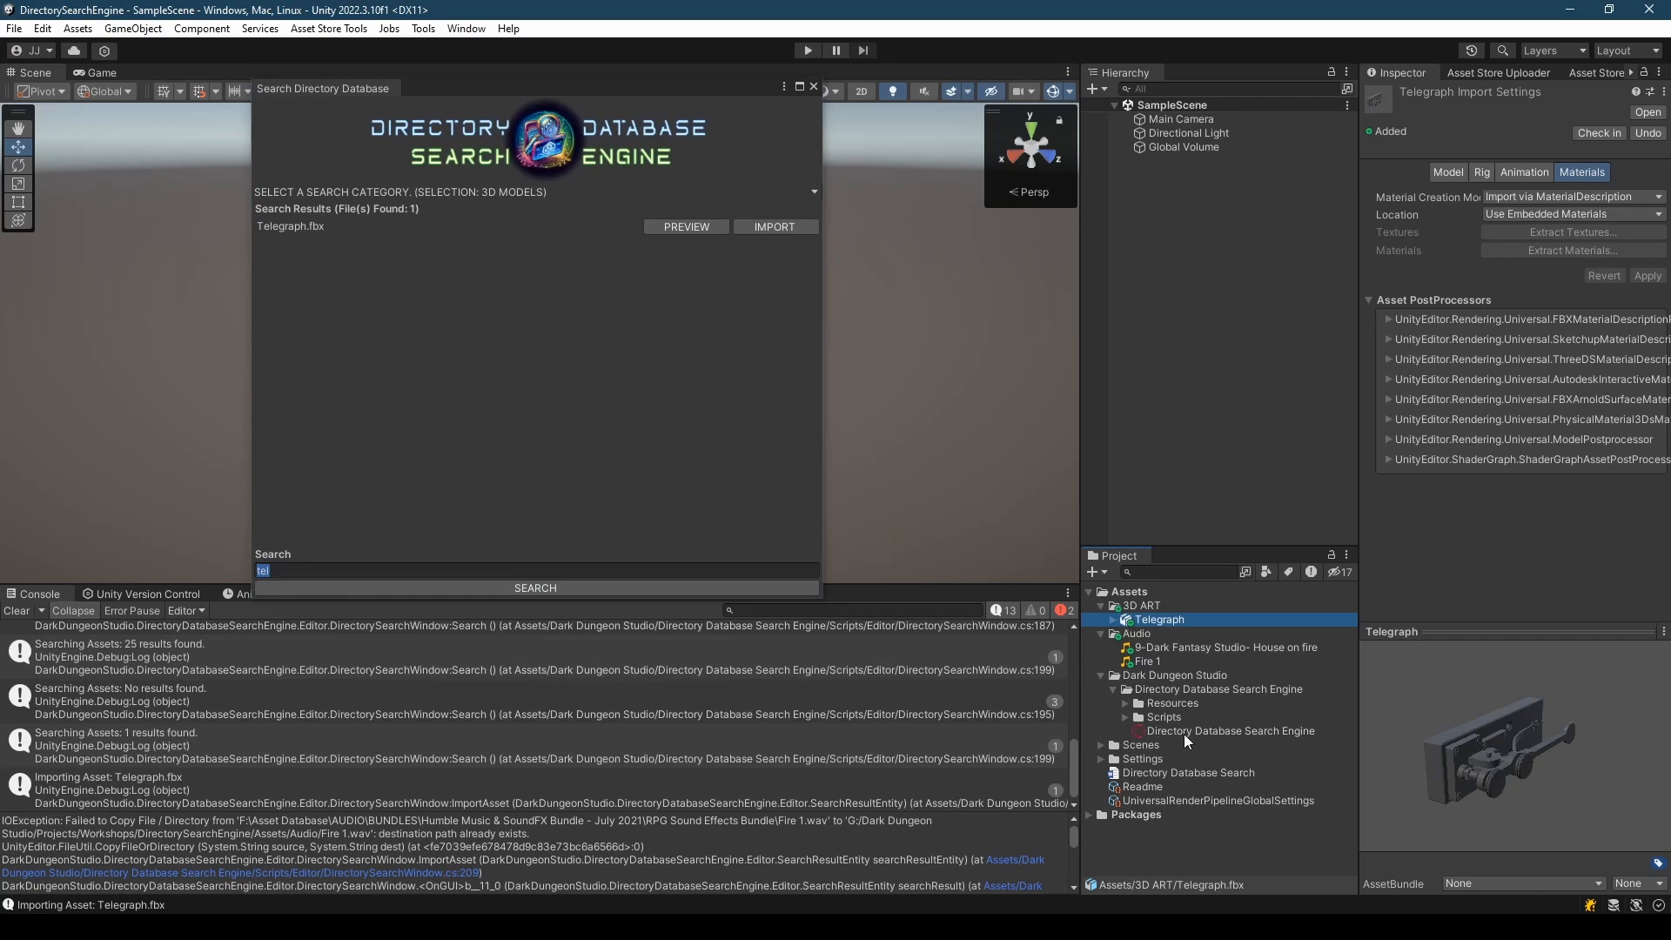
left_click(1185, 732)
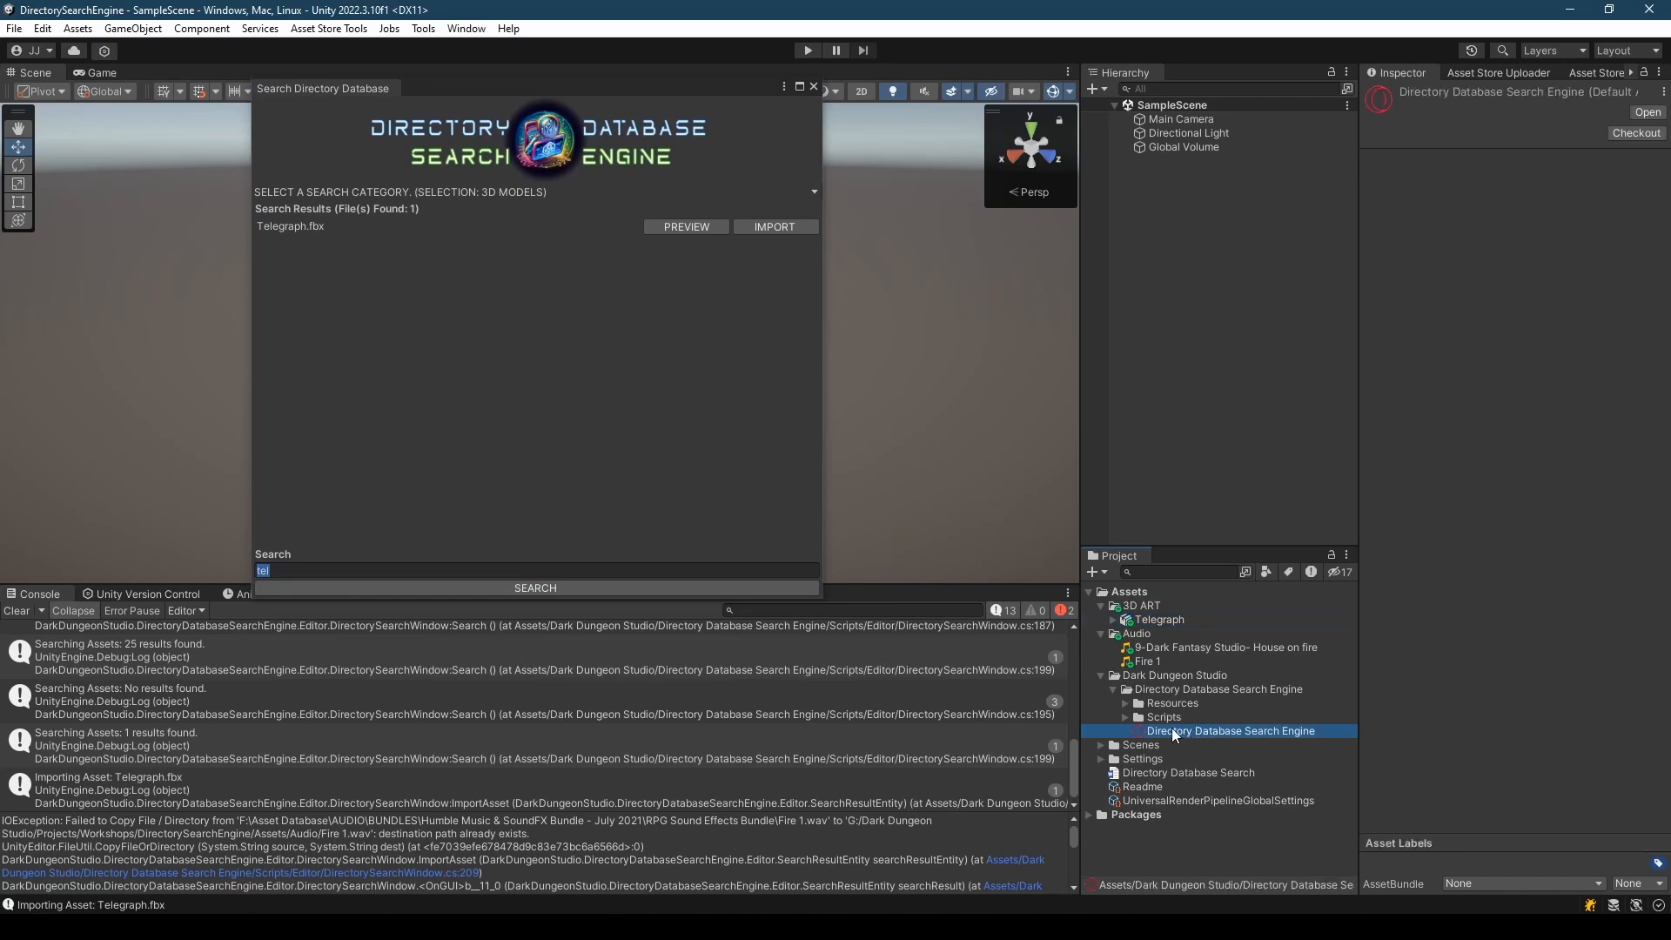